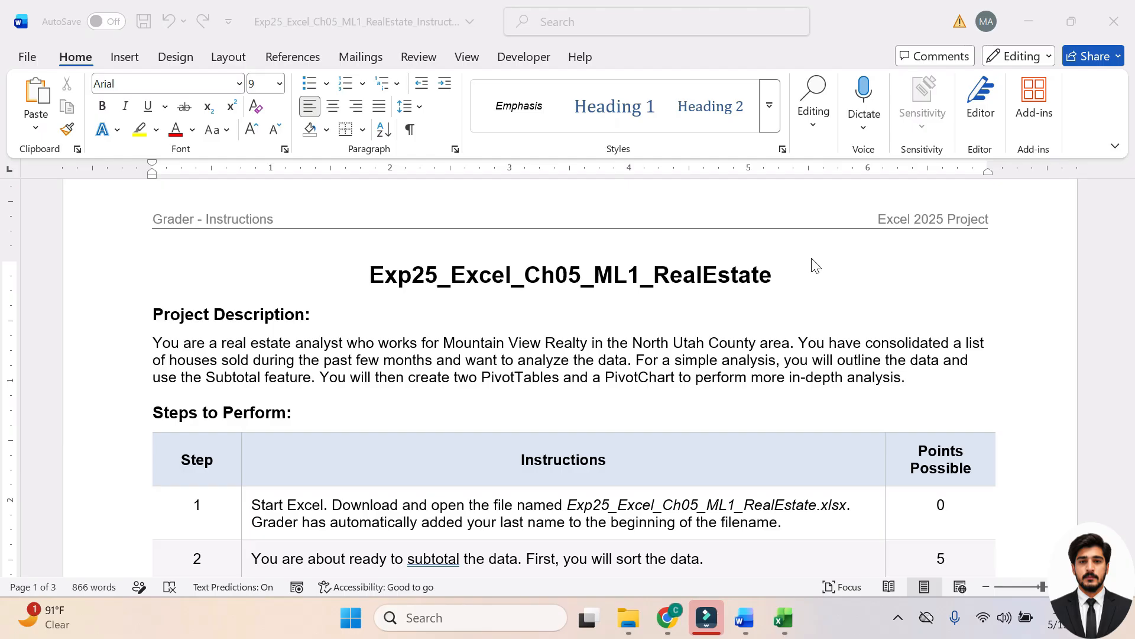
# Highlight the document title Exp25_Excel_Ch05_ML1_RealEstate in yellow.
pyautogui.click(156, 130)
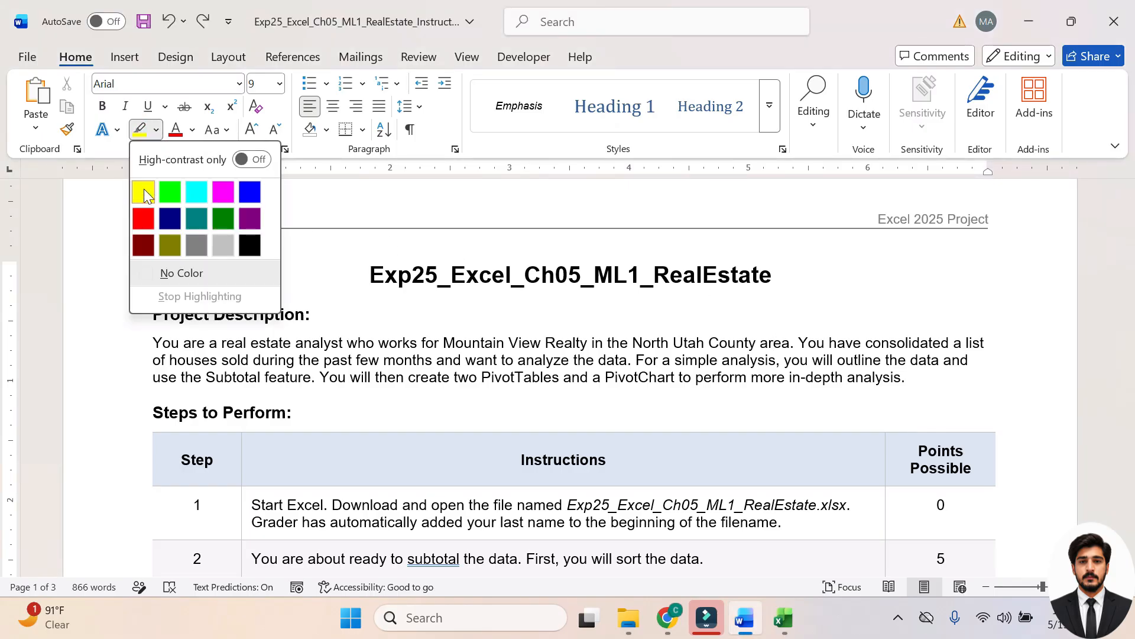
pyautogui.click(143, 191)
pyautogui.moveTo(371, 269); pyautogui.dragTo(772, 278)
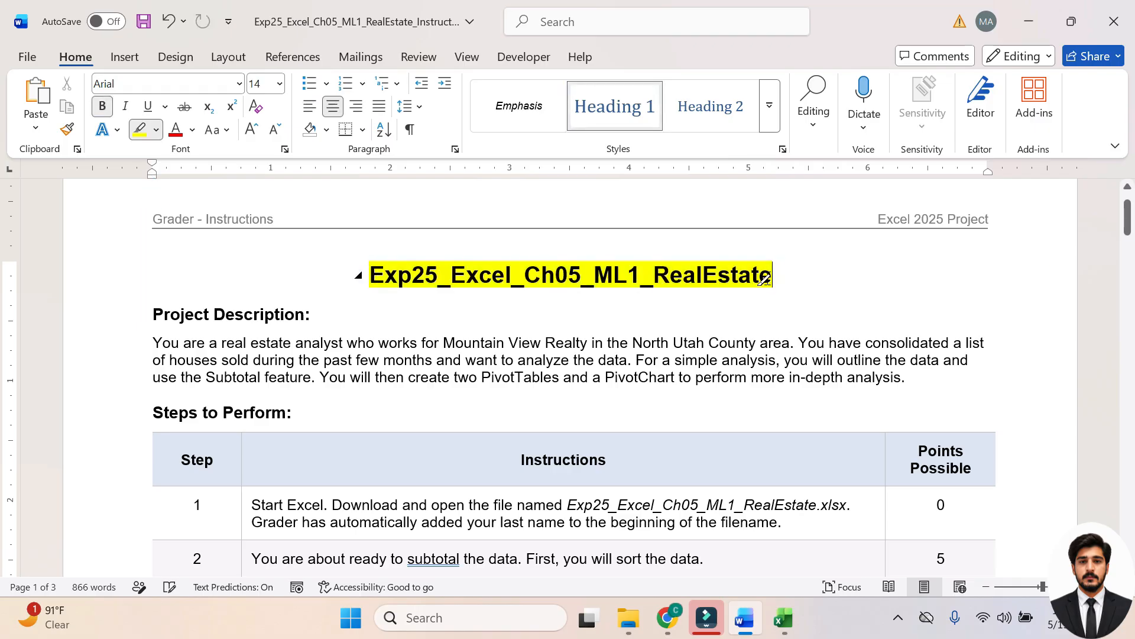
pyautogui.moveTo(1128, 234)
pyautogui.mouseDown()
pyautogui.moveTo(1133, 484)
pyautogui.moveTo(1133, 235)
pyautogui.mouseUp()
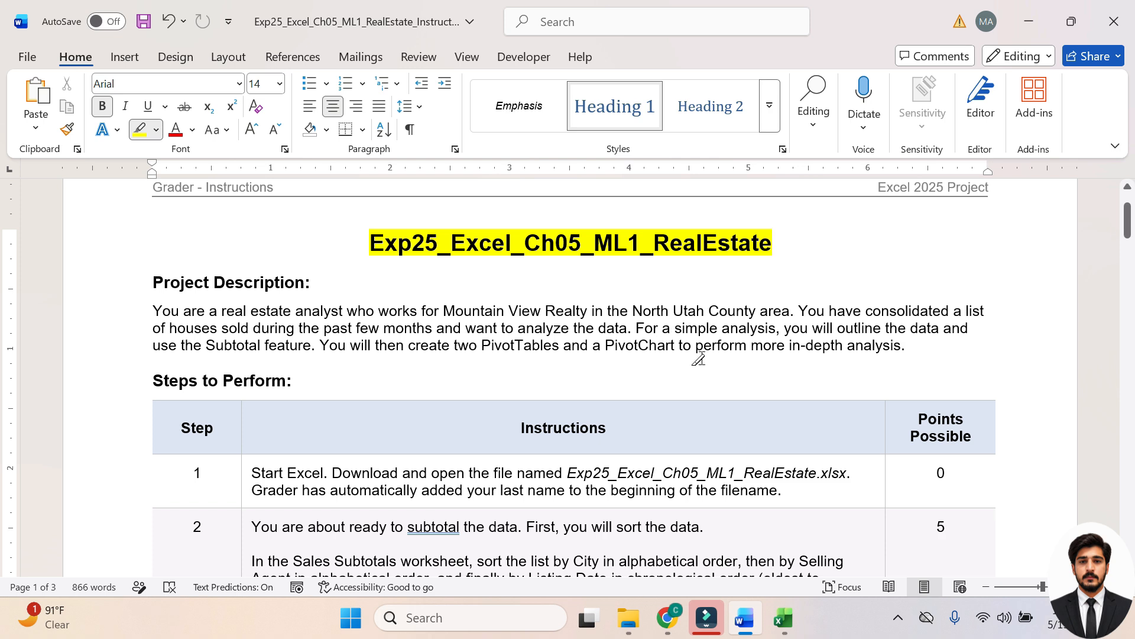
# Highlight the Instructions column heading of the steps table in yellow.
pyautogui.scroll(1, 698, 355)
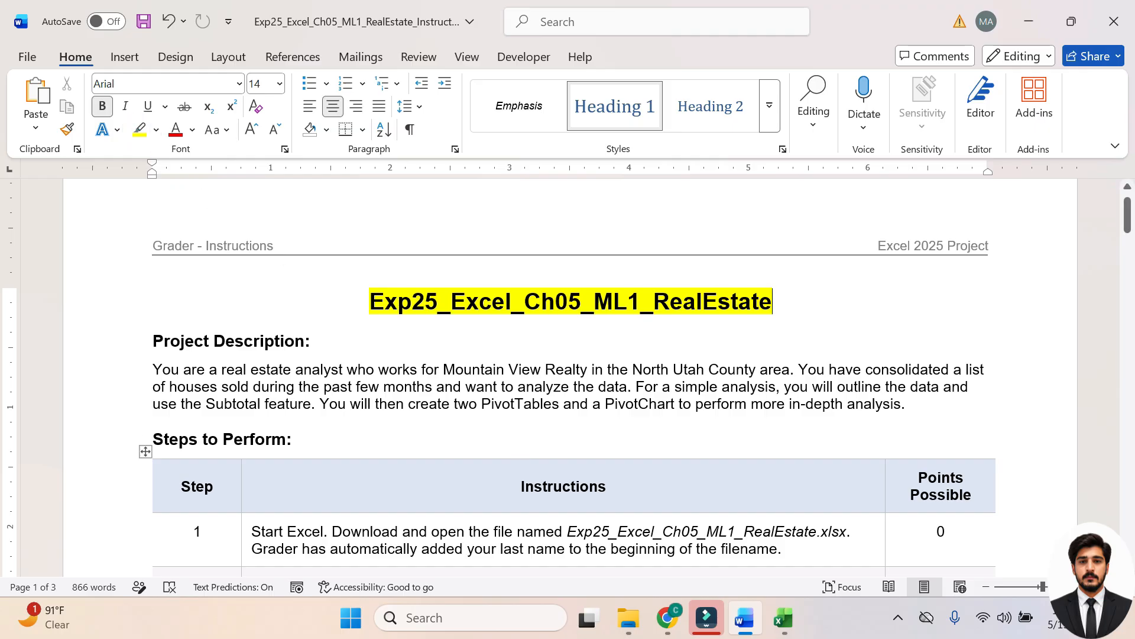
pyautogui.moveTo(515, 486); pyautogui.dragTo(607, 486)
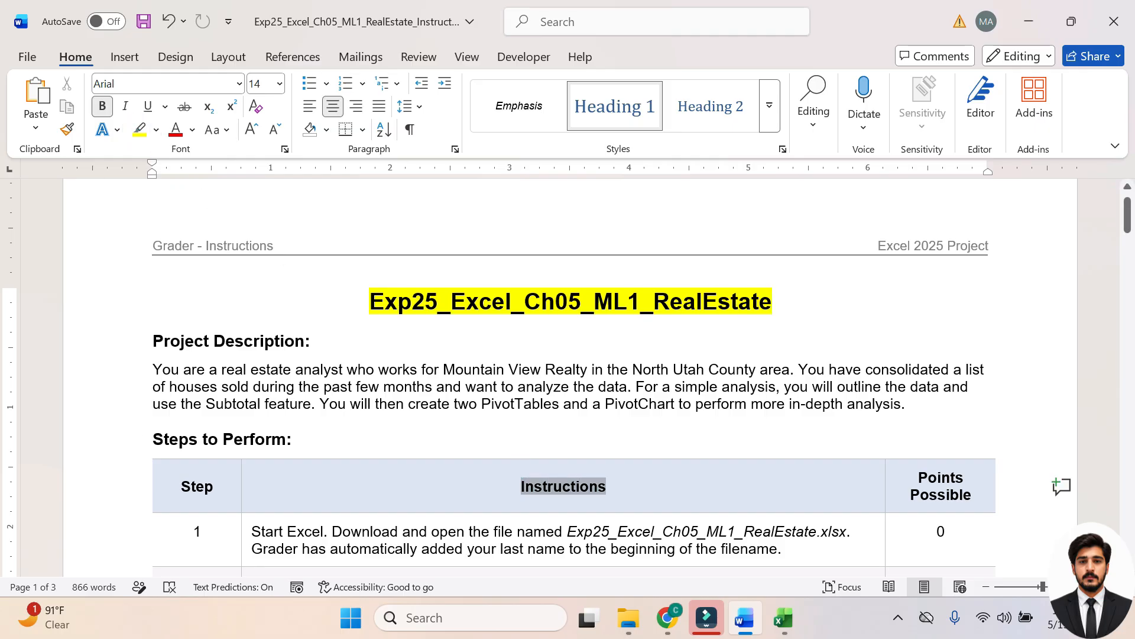
pyautogui.click(683, 545)
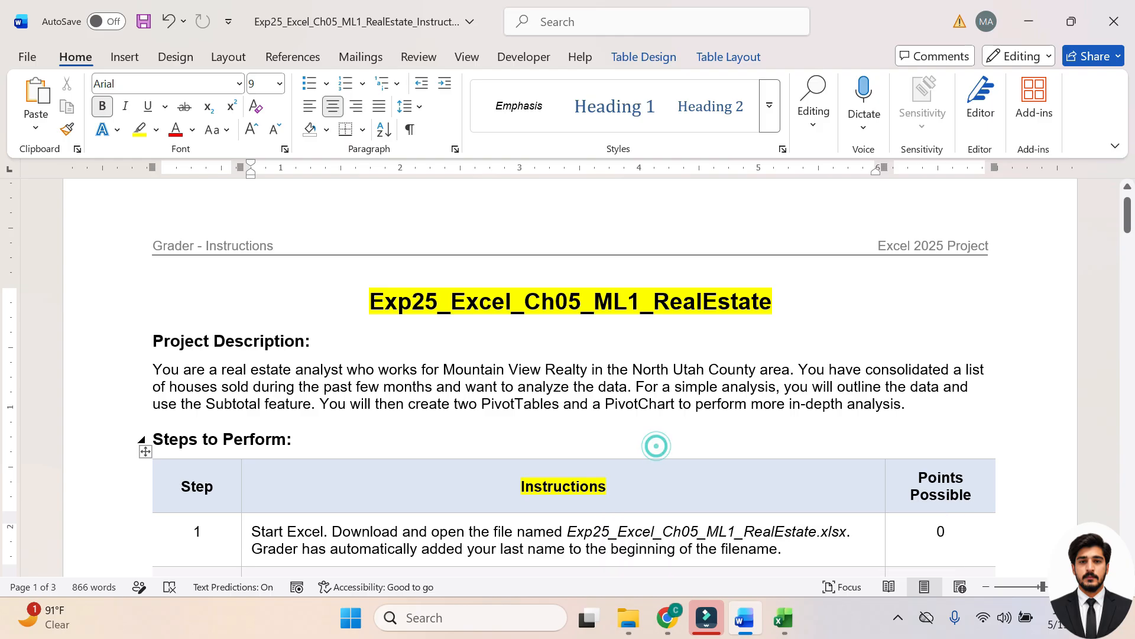
pyautogui.click(640, 436)
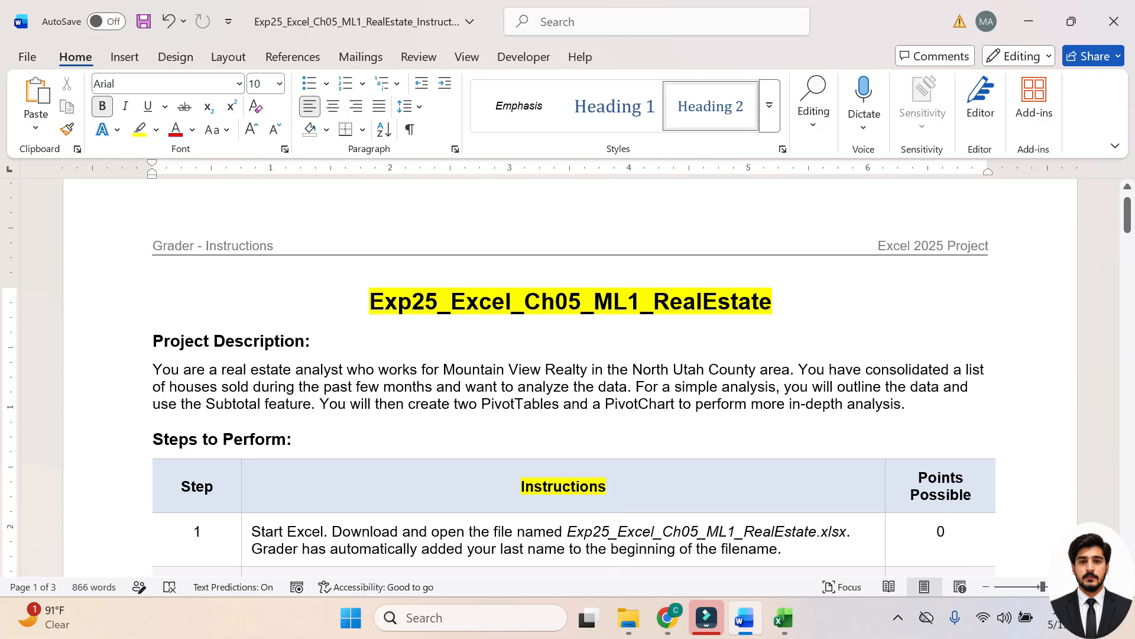
# Highlight the full step 1 instruction text in the table in yellow.
pyautogui.scroll(-3, 567, 384)
pyautogui.scroll(2, 855, 373)
pyautogui.moveTo(783, 489); pyautogui.dragTo(250, 473)
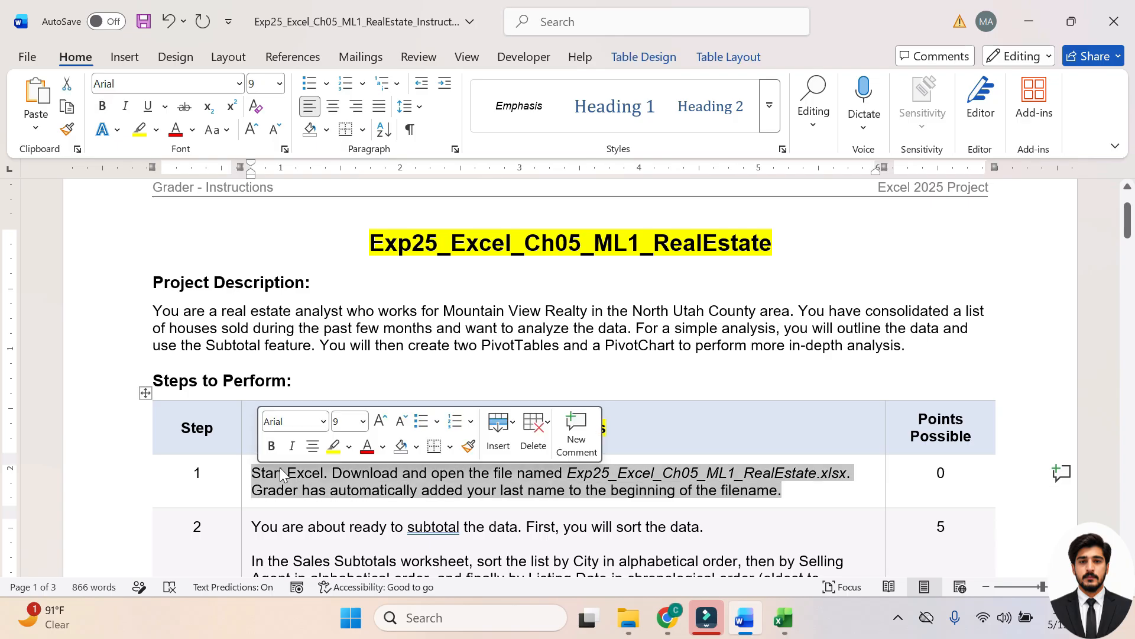
pyautogui.click(334, 448)
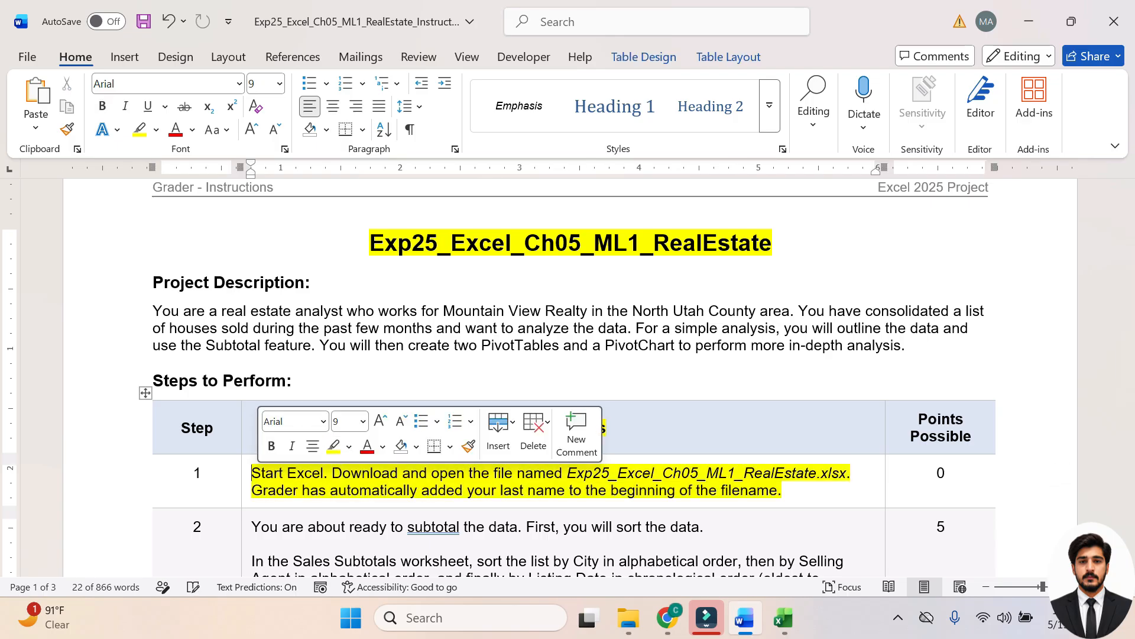
pyautogui.press('Right')
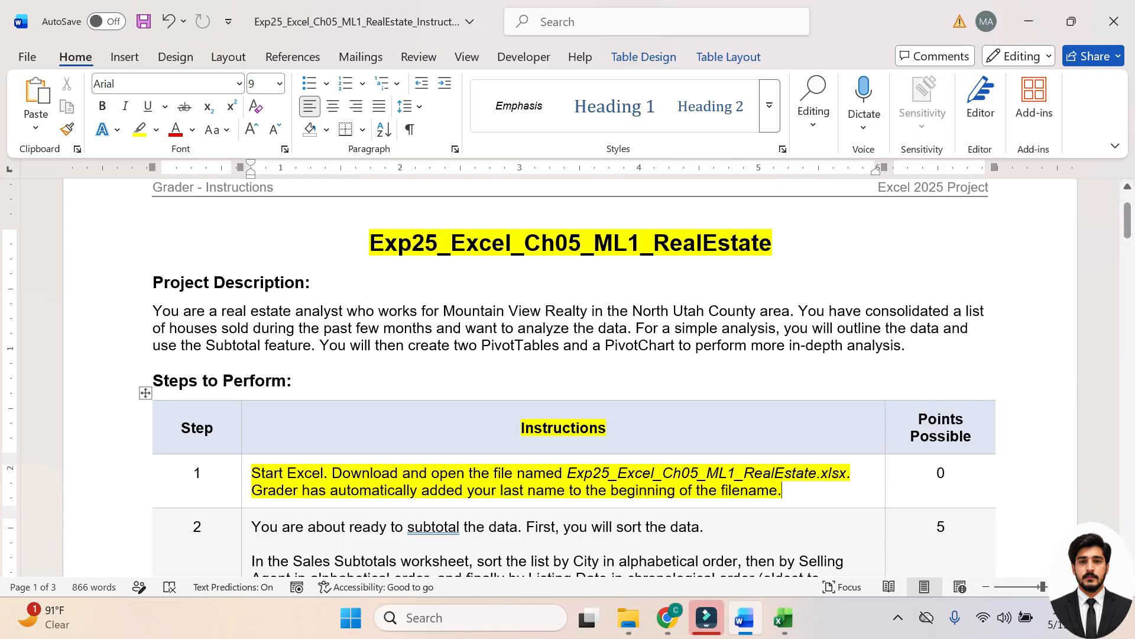
# Skim the remaining assignment steps and switch to the Excel workbook to look over its Sales Subtotals and Sales Data worksheets.
pyautogui.scroll(-5, 745, 514)
pyautogui.scroll(-5, 745, 513)
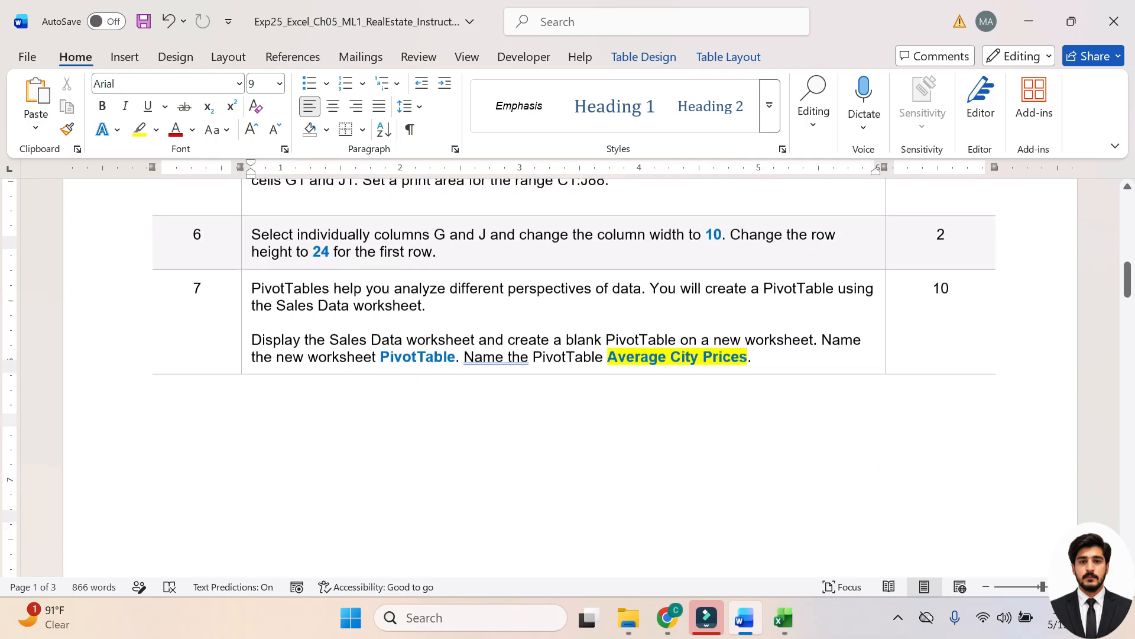
pyautogui.scroll(15, 745, 514)
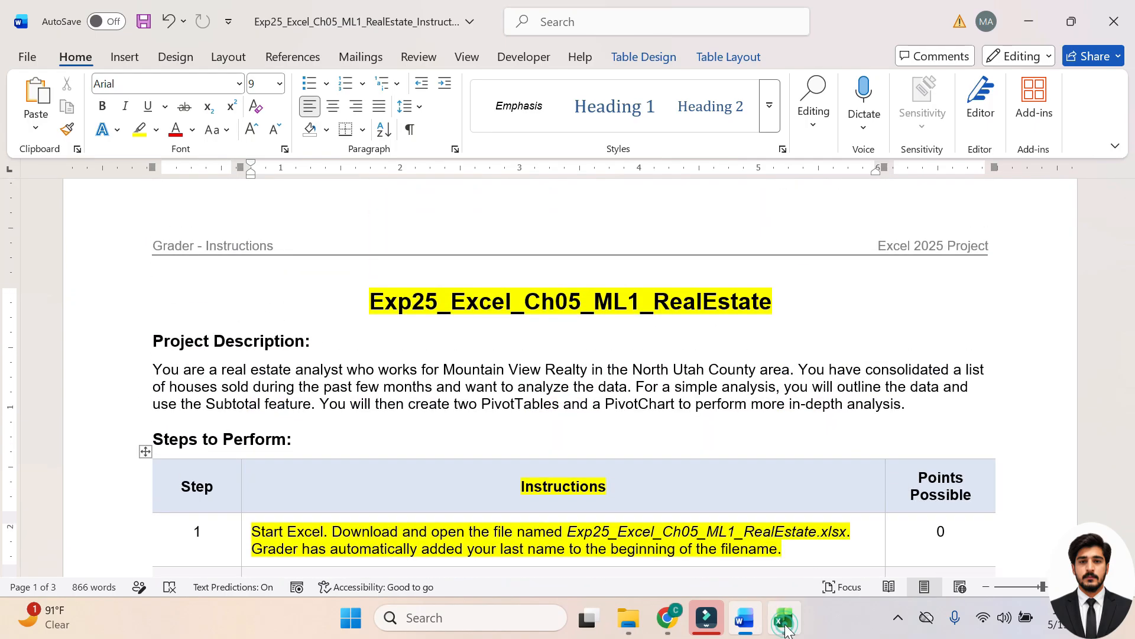
pyautogui.click(783, 618)
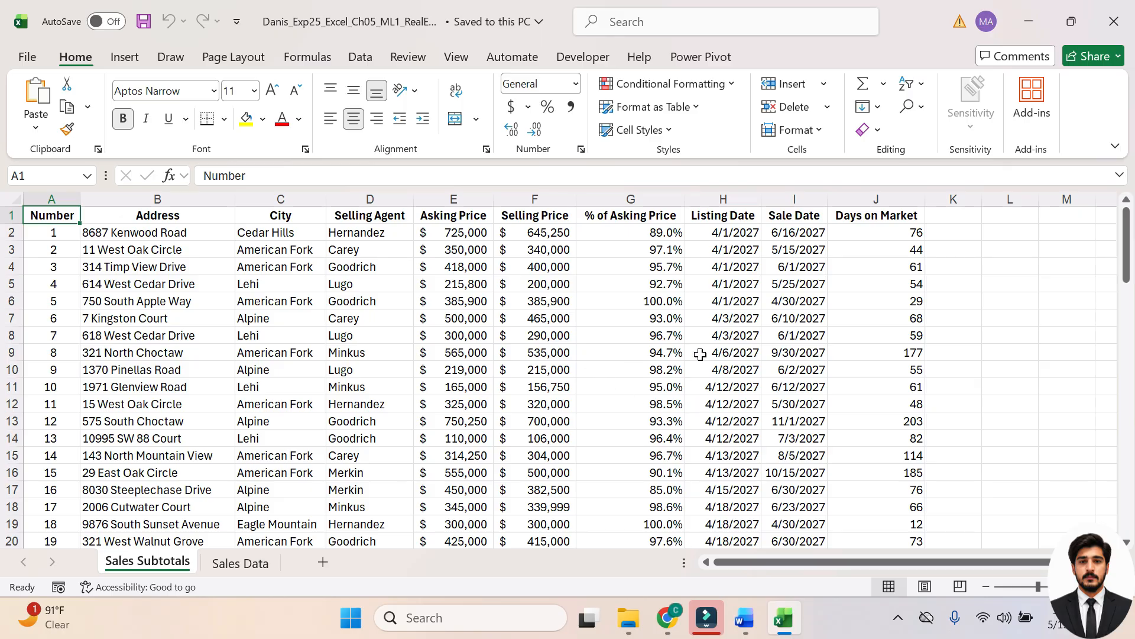
pyautogui.scroll(-1, 701, 355)
pyautogui.scroll(1, 287, 452)
pyautogui.click(248, 563)
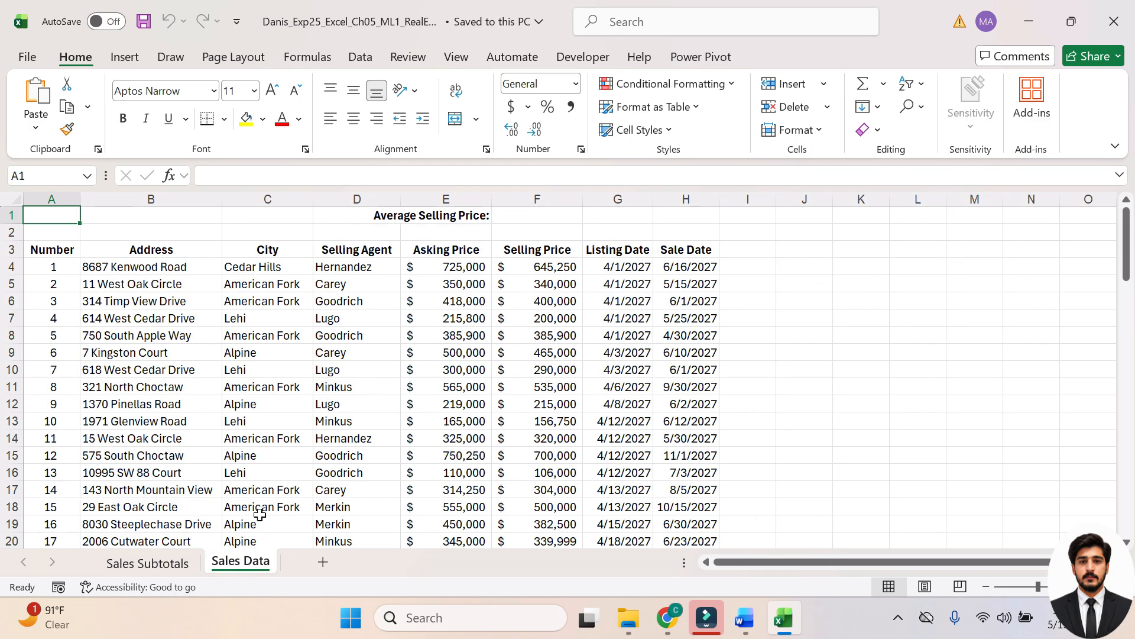
pyautogui.click(186, 567)
# Switch to the Word instructions, clear the step 1 highlight, and highlight the step 2 paragraph about sorting the Sales Subtotals list in yellow.
pyautogui.click(745, 617)
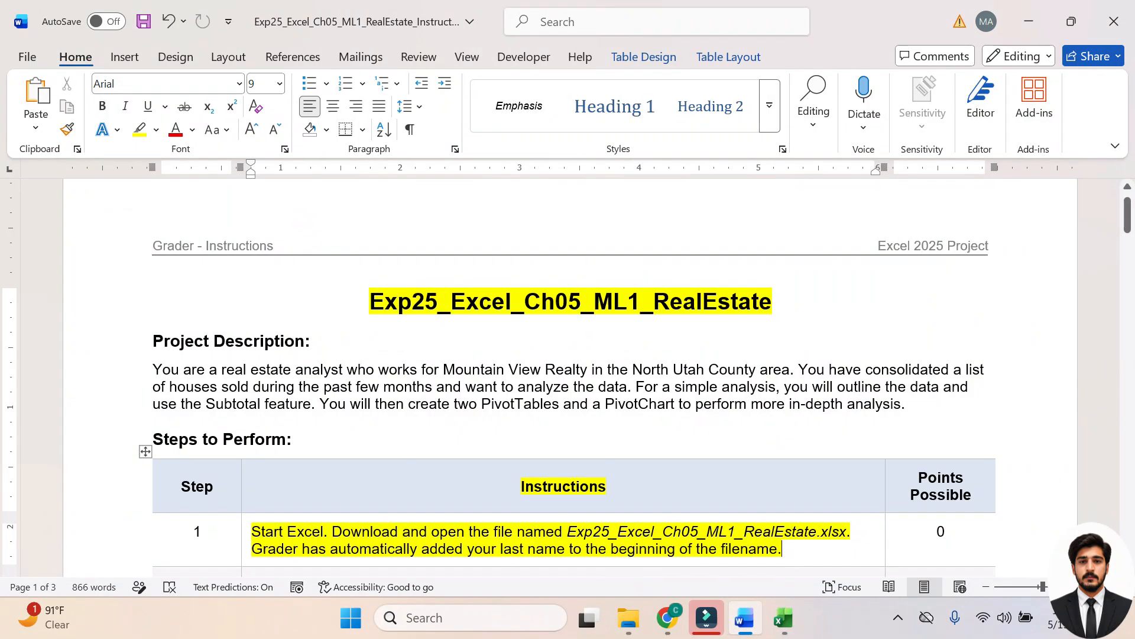
pyautogui.scroll(-3, 568, 379)
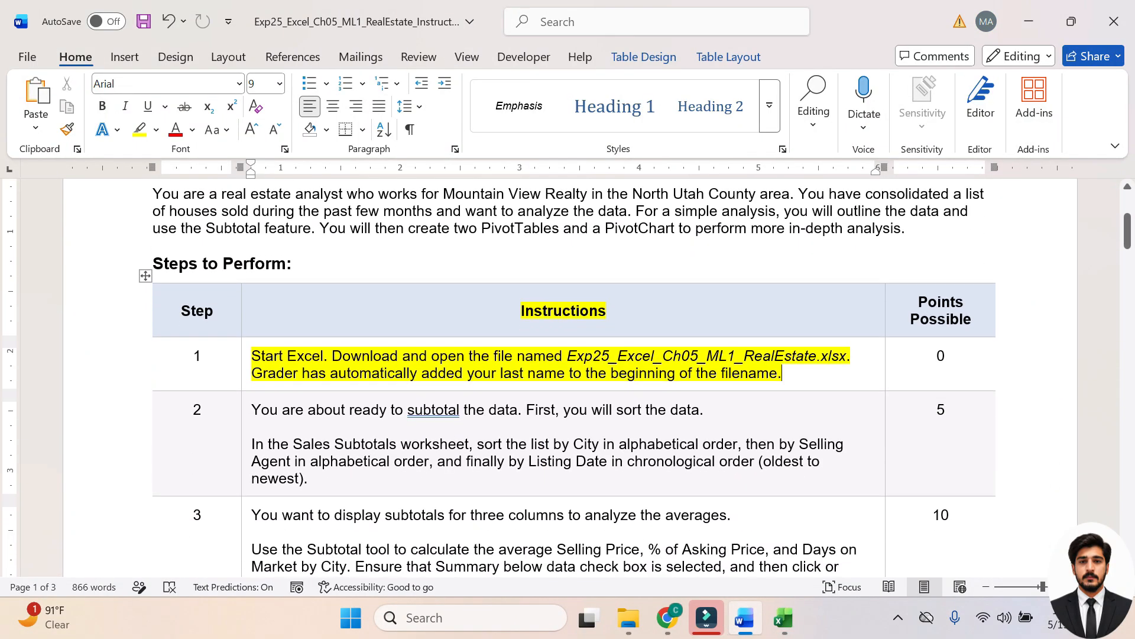
pyautogui.tripleClick(436, 348)
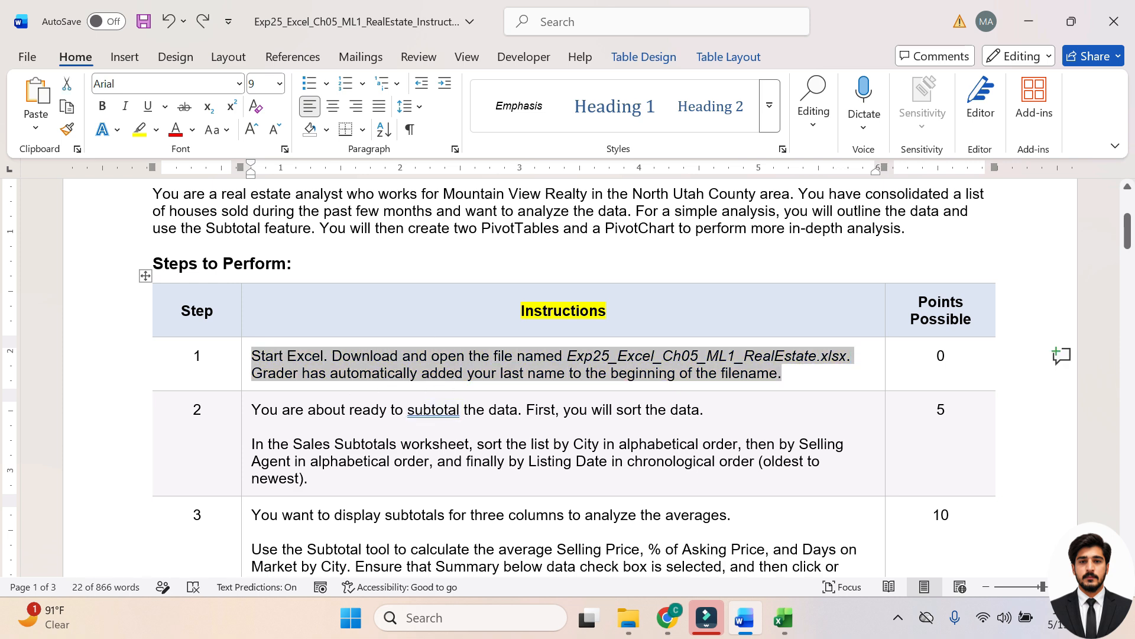
pyautogui.moveTo(253, 405); pyautogui.dragTo(704, 409)
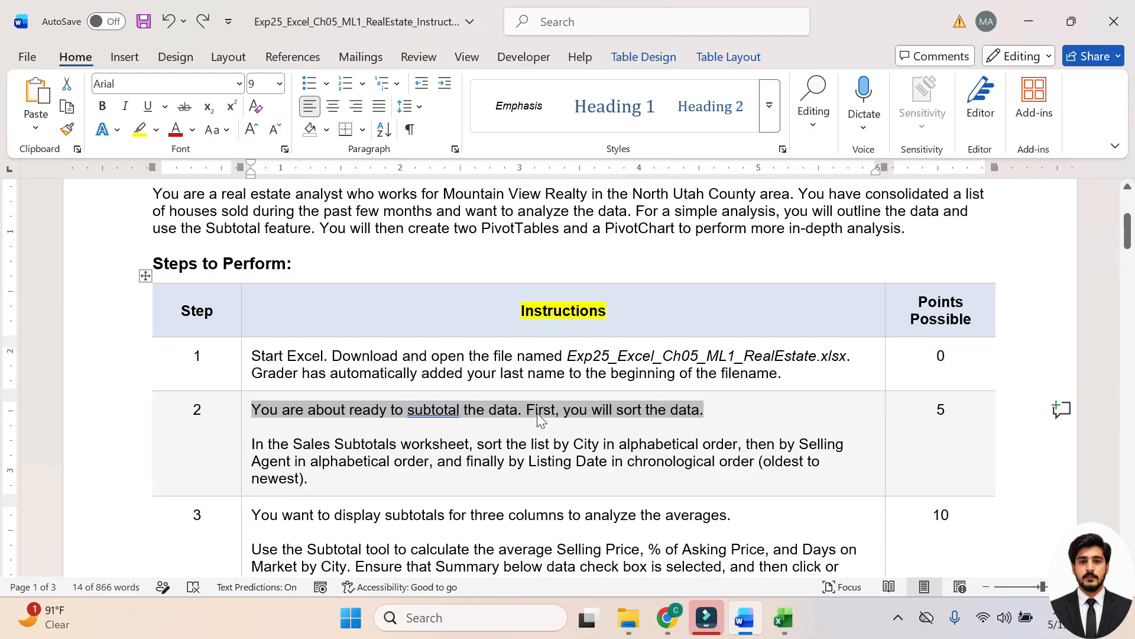
pyautogui.moveTo(308, 478); pyautogui.dragTo(251, 444)
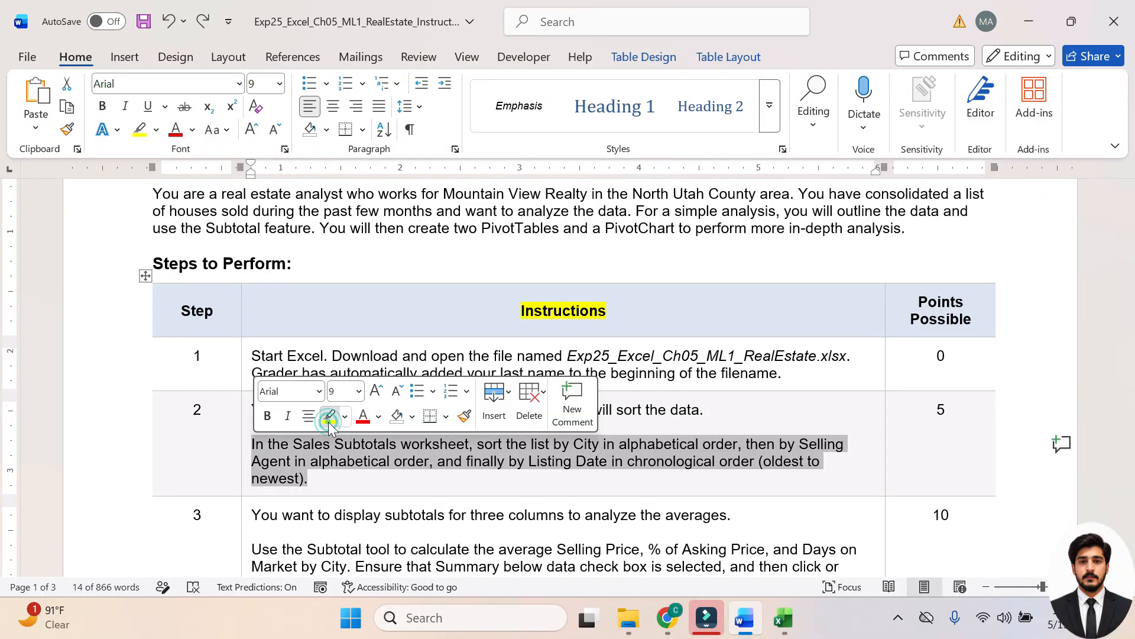
pyautogui.click(329, 418)
pyautogui.click(362, 494)
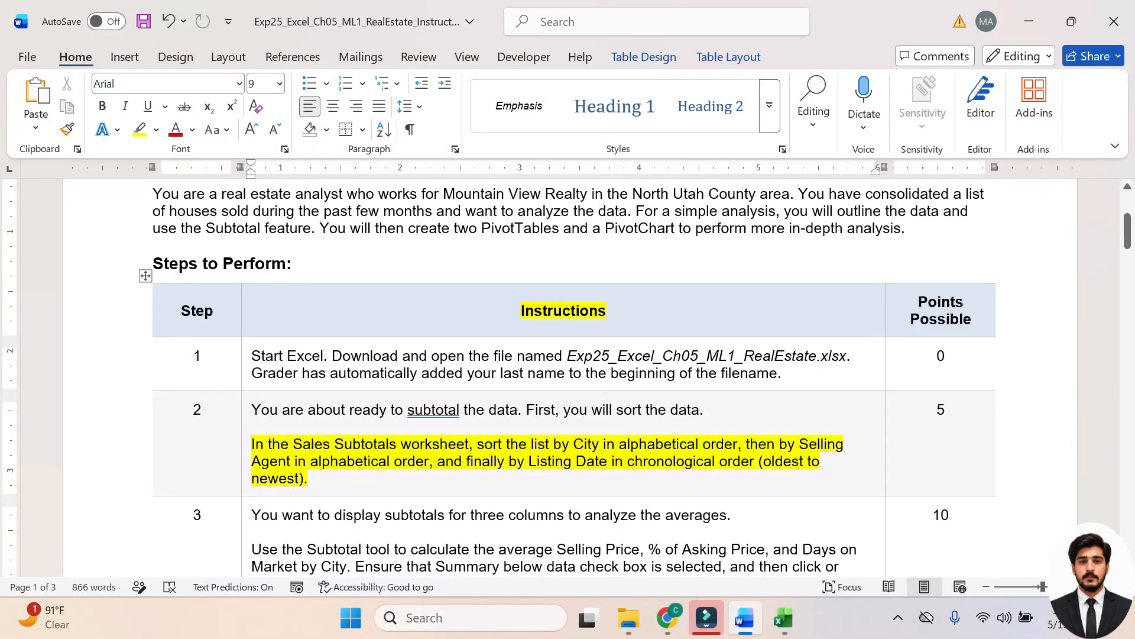
pyautogui.scroll(-1, 568, 379)
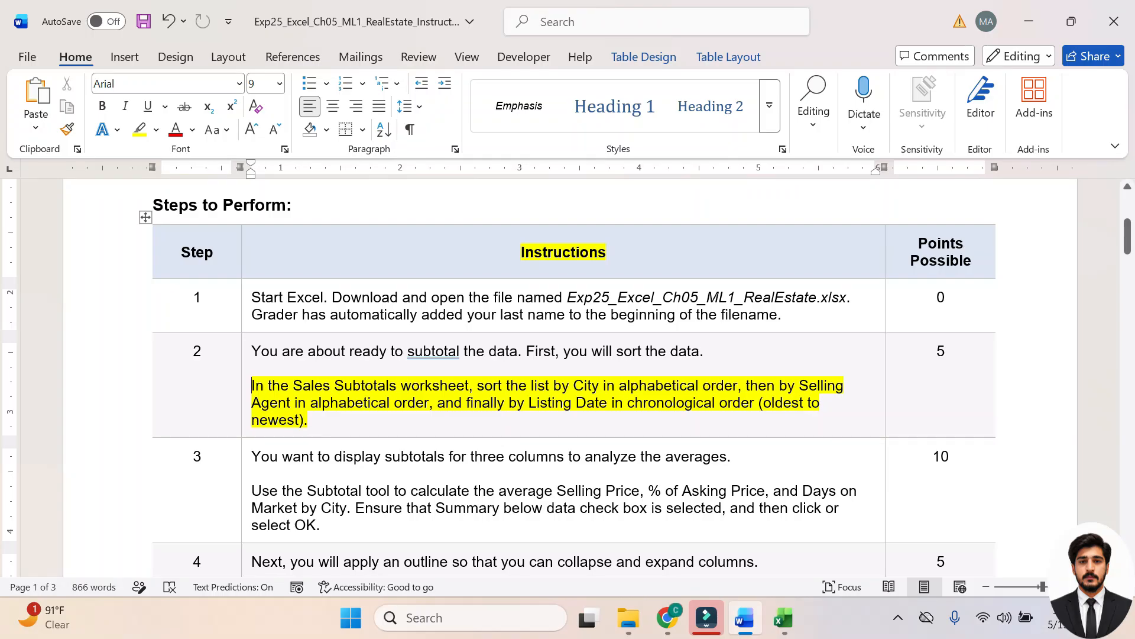
# Switch to the Excel workbook and open a custom sort for the list in the Sales Subtotals worksheet.
pyautogui.click(783, 618)
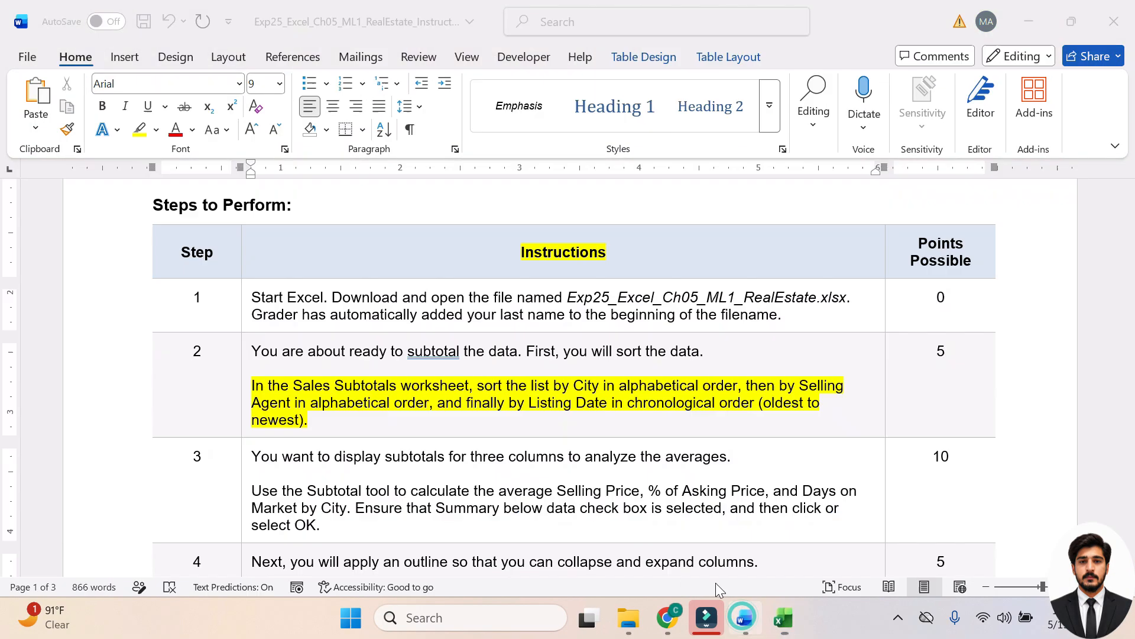
pyautogui.click(744, 618)
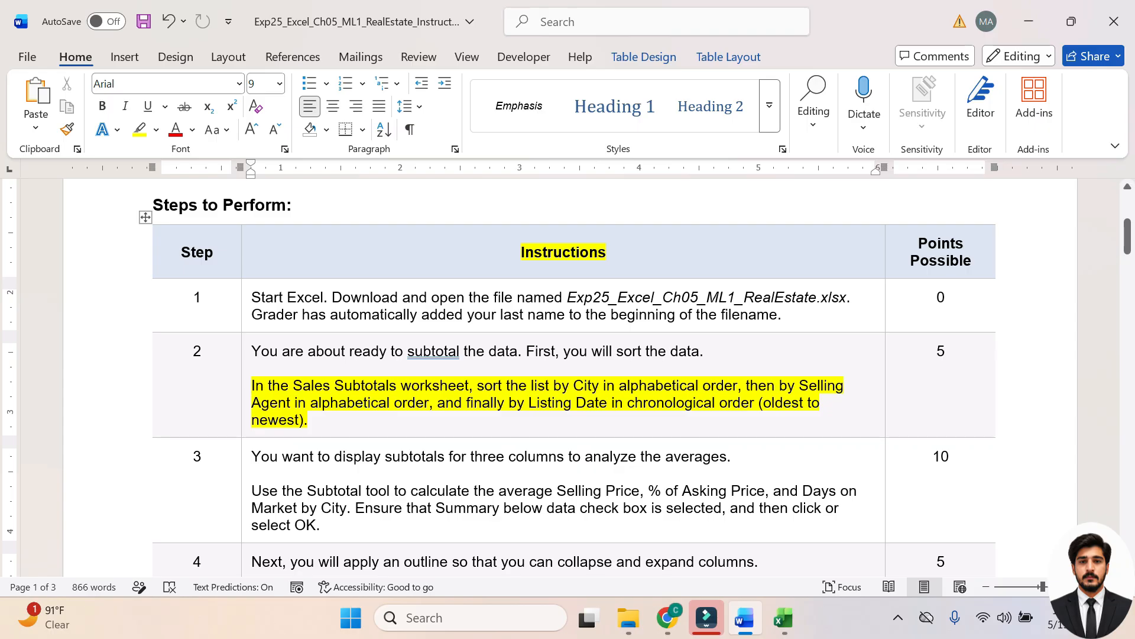
pyautogui.click(783, 617)
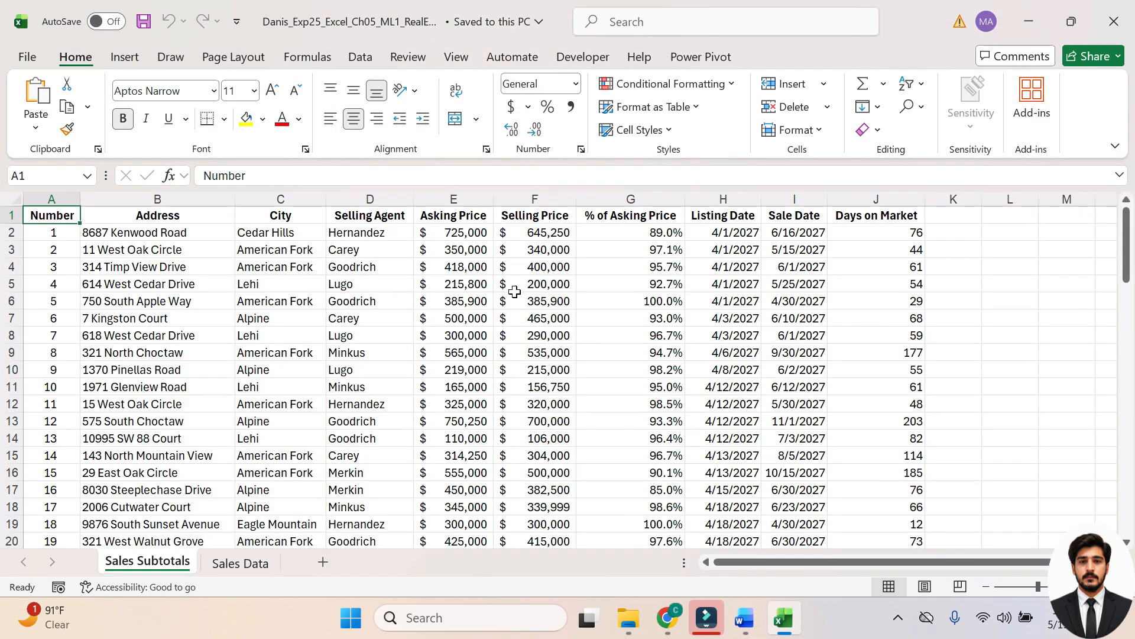
pyautogui.click(388, 311)
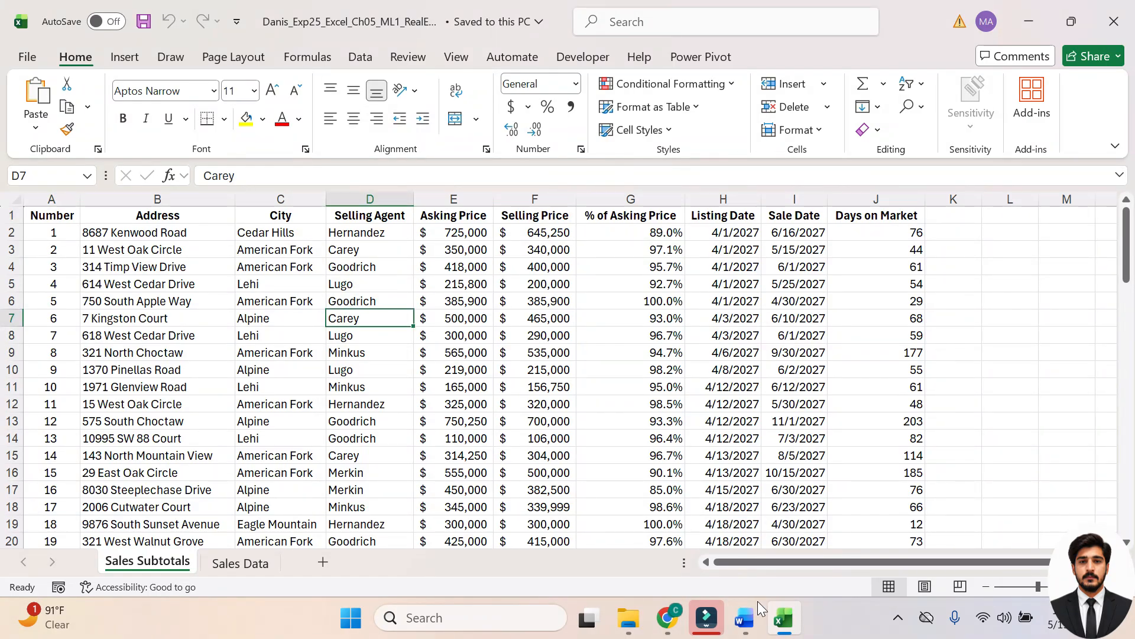
pyautogui.click(775, 618)
pyautogui.click(777, 617)
pyautogui.click(922, 83)
pyautogui.click(946, 165)
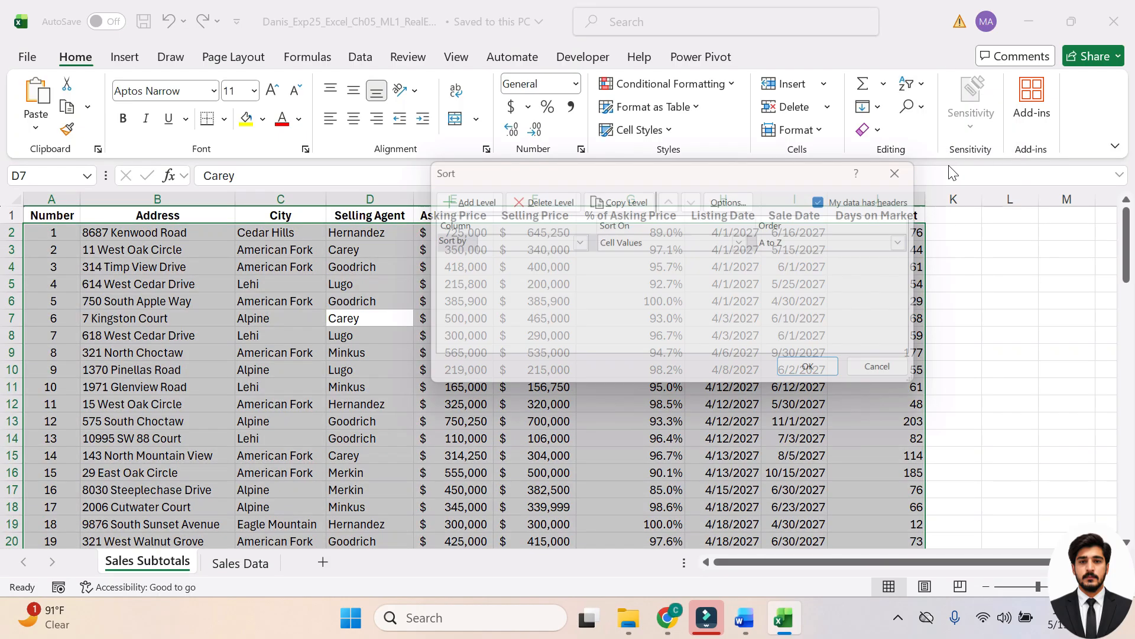
# Check the sorting instruction in Word and set City as the first sort column in the Excel Sort dialog.
pyautogui.click(746, 618)
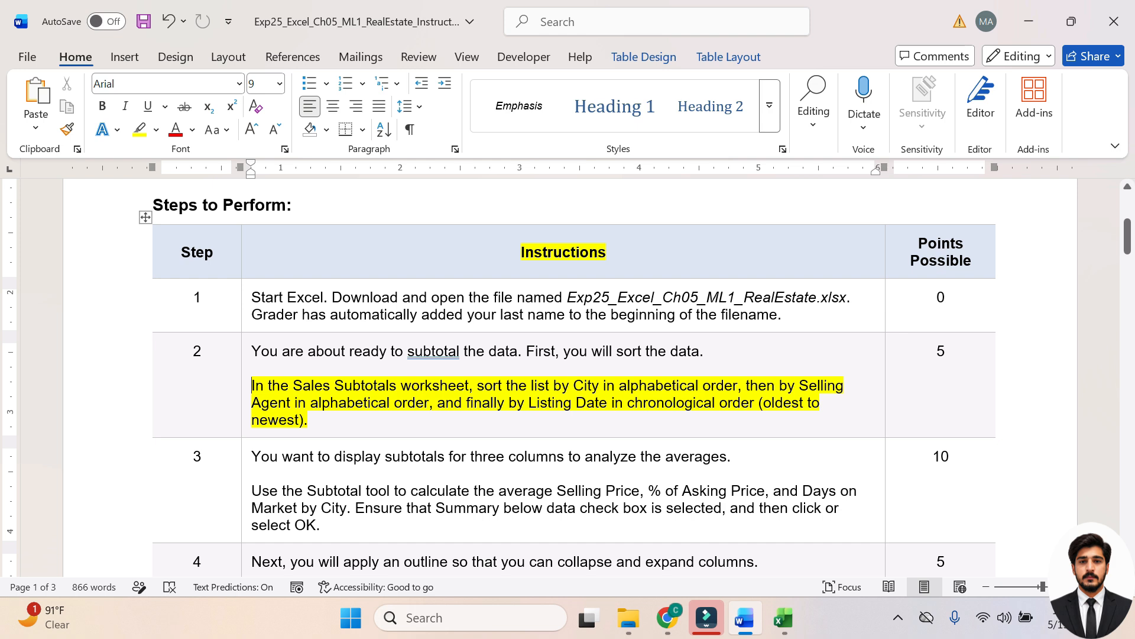
pyautogui.moveTo(789, 605)
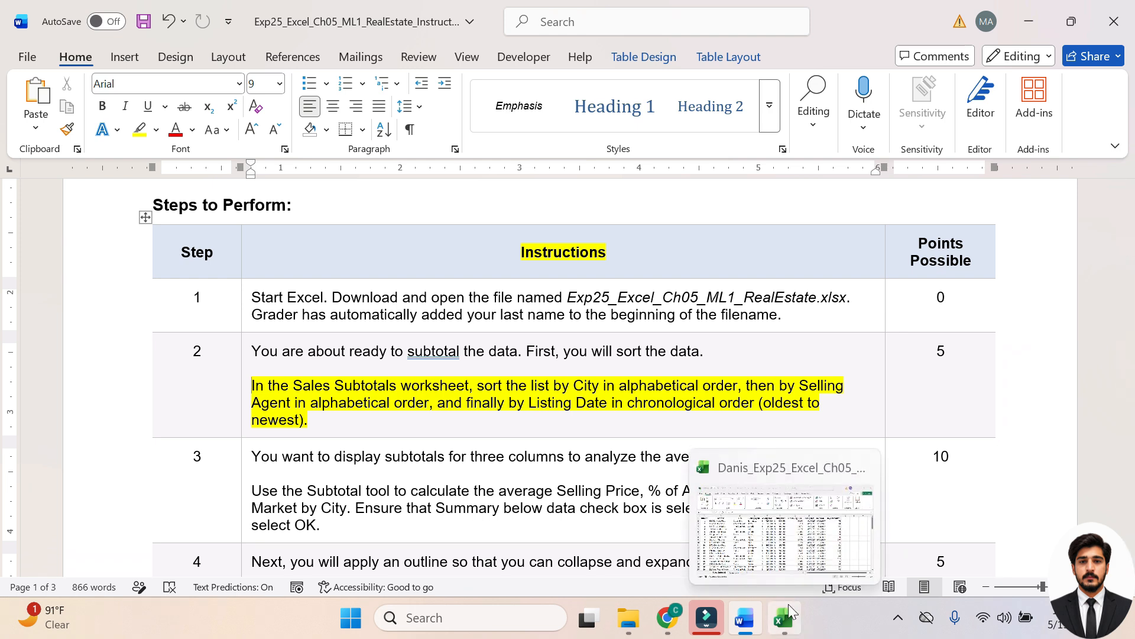
pyautogui.click(788, 604)
pyautogui.click(576, 242)
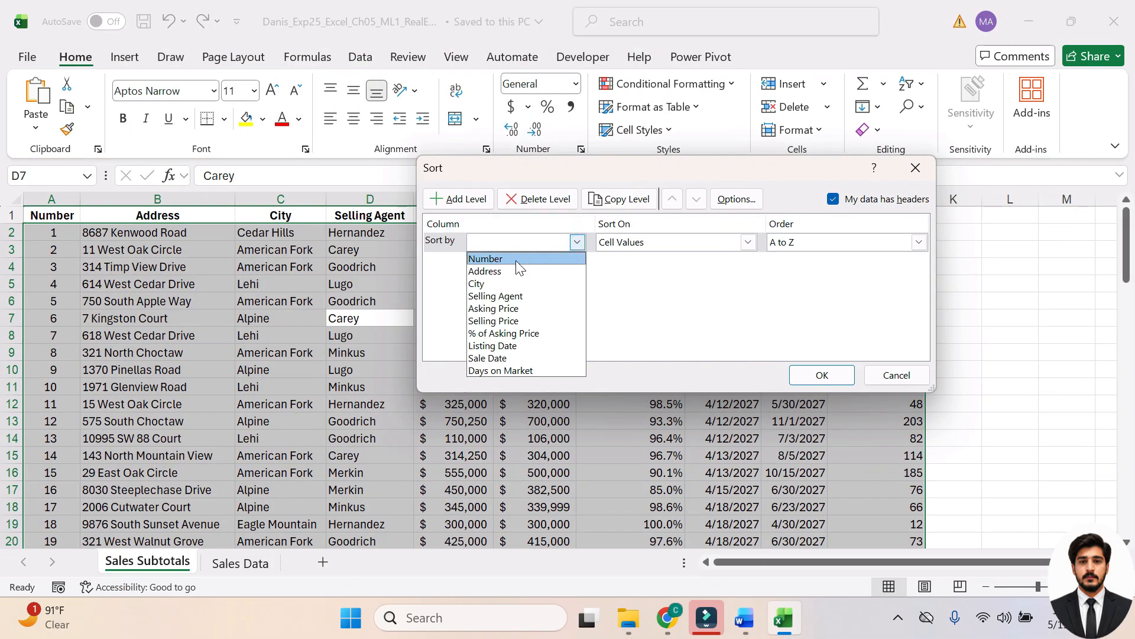
pyautogui.click(487, 283)
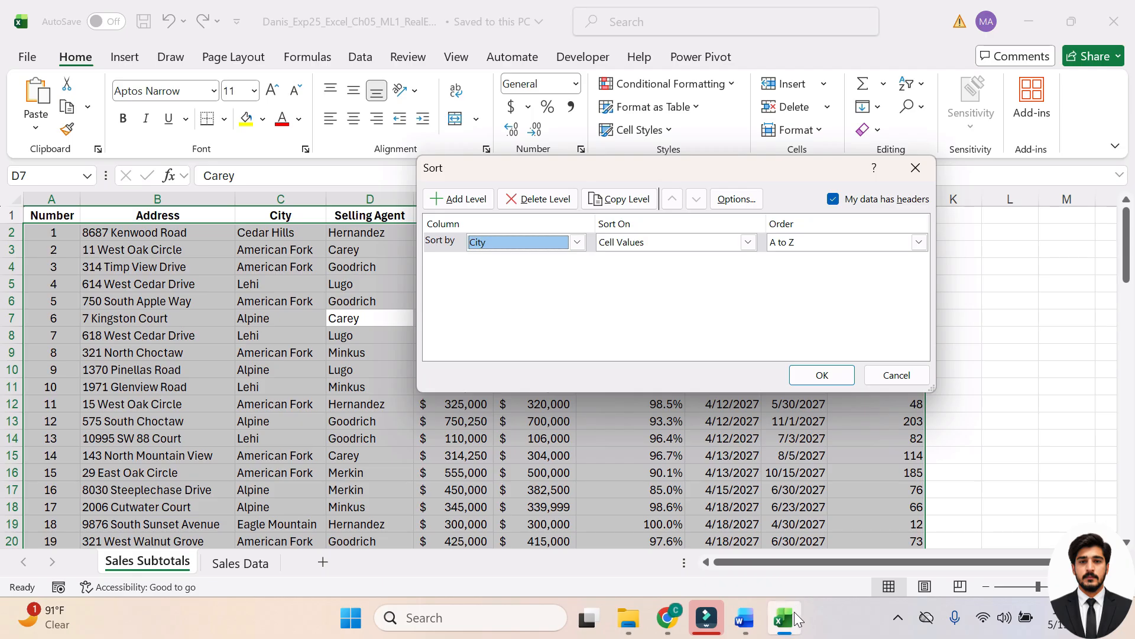
# Recheck the instruction in Word and add a second sort level by Selling Agent in Excel.
pyautogui.click(744, 617)
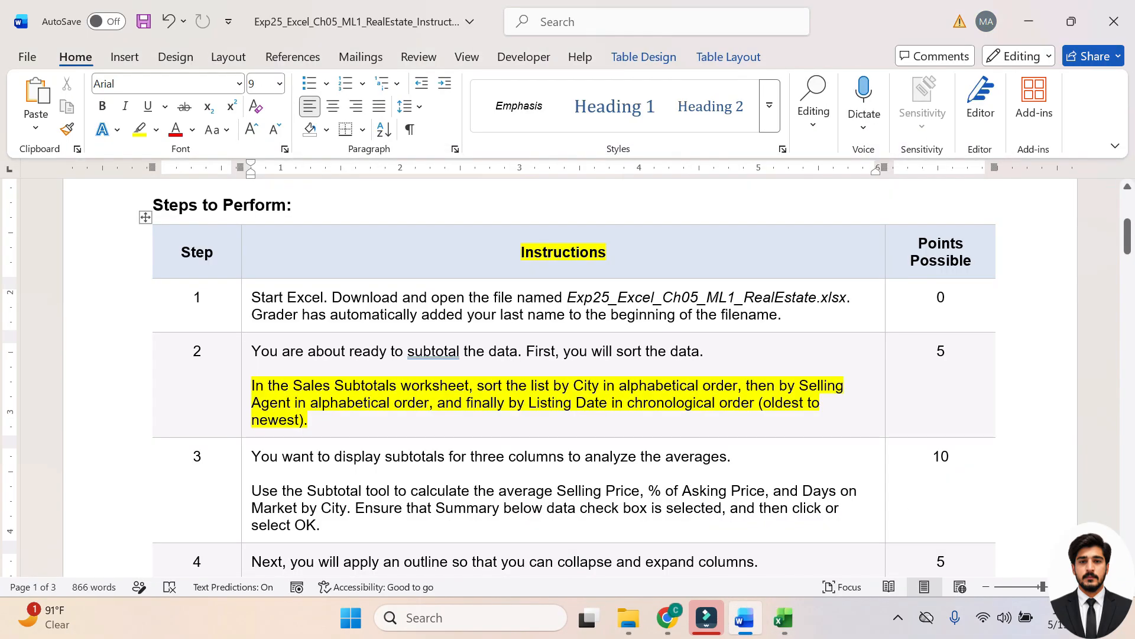
pyautogui.click(782, 617)
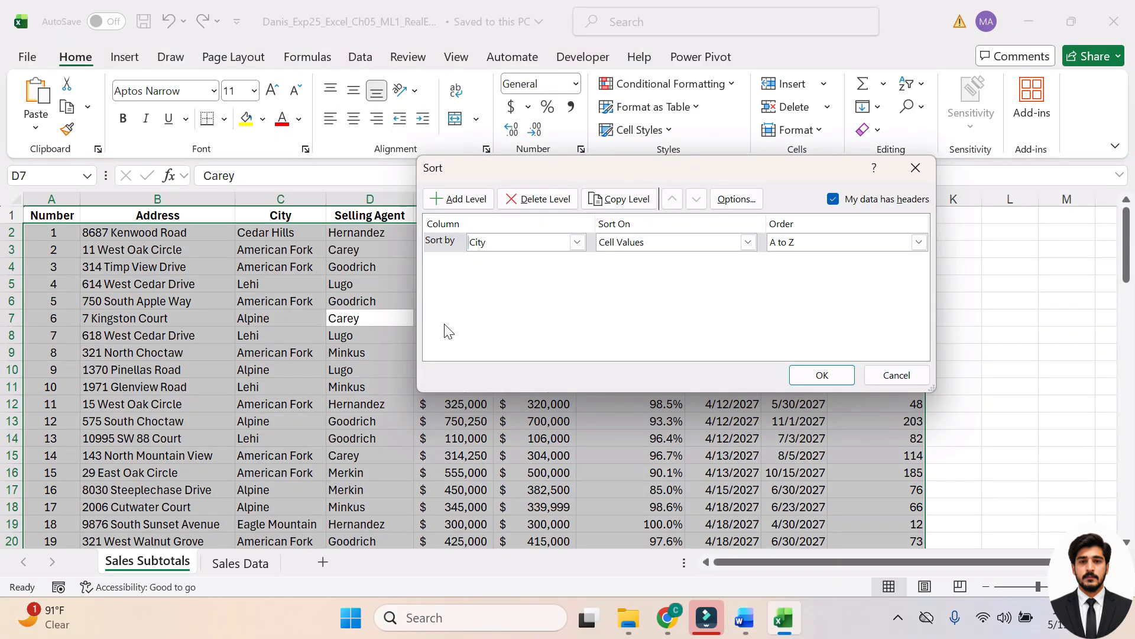
pyautogui.click(450, 199)
pyautogui.click(578, 261)
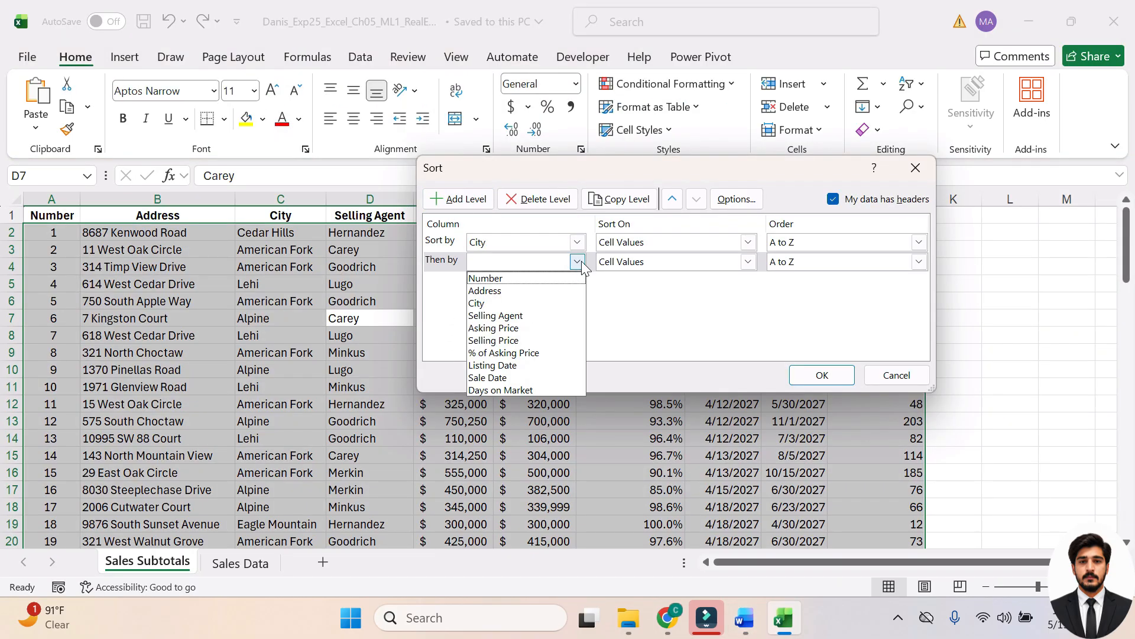
pyautogui.click(512, 317)
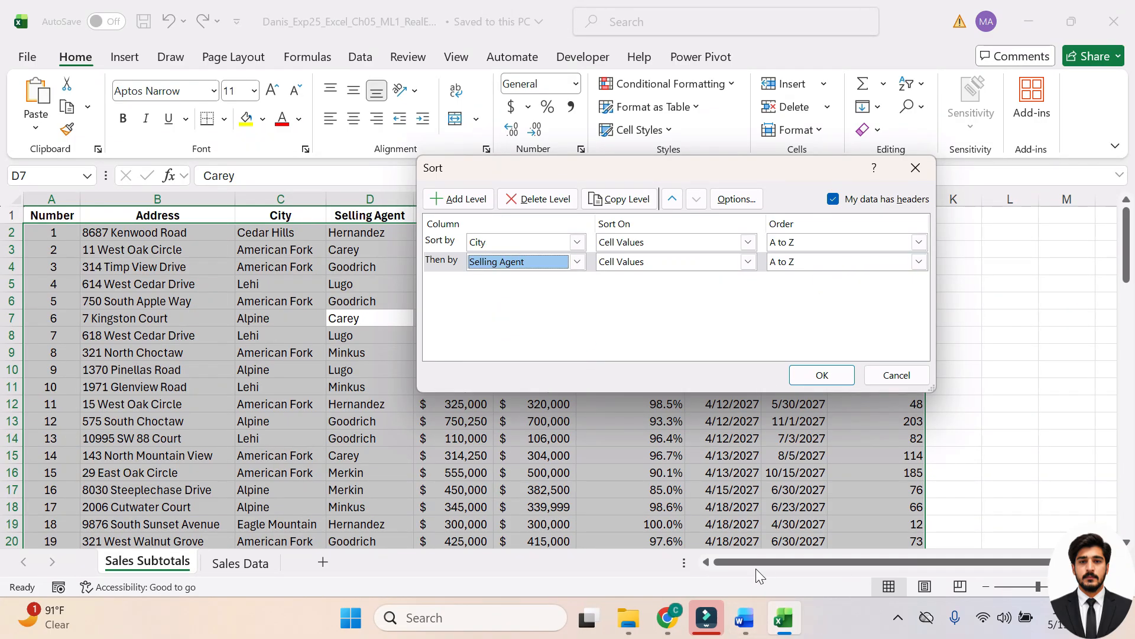
# Recheck the sorting instruction in Word and add a third sort level by Listing Date, Oldest to Newest, in Excel.
pyautogui.click(744, 618)
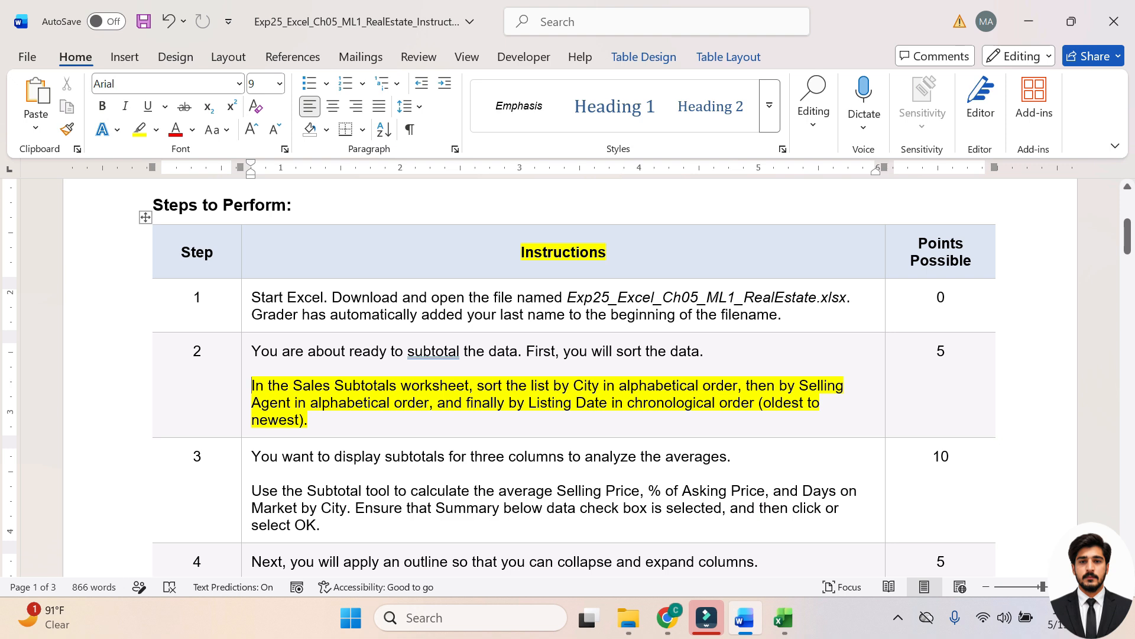
pyautogui.click(784, 617)
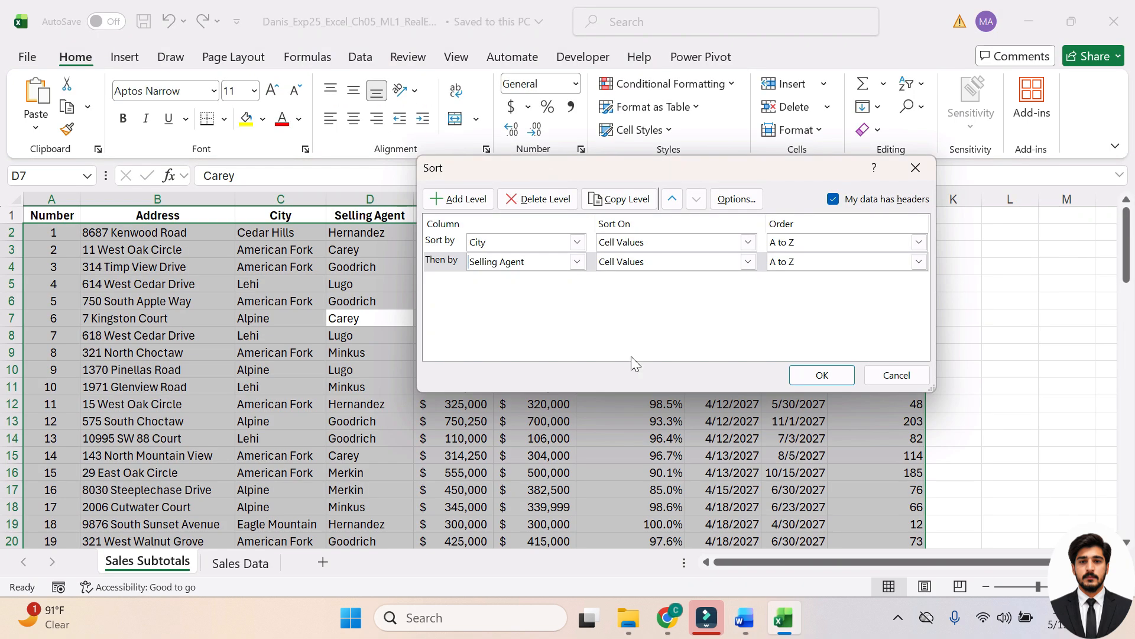
pyautogui.click(467, 204)
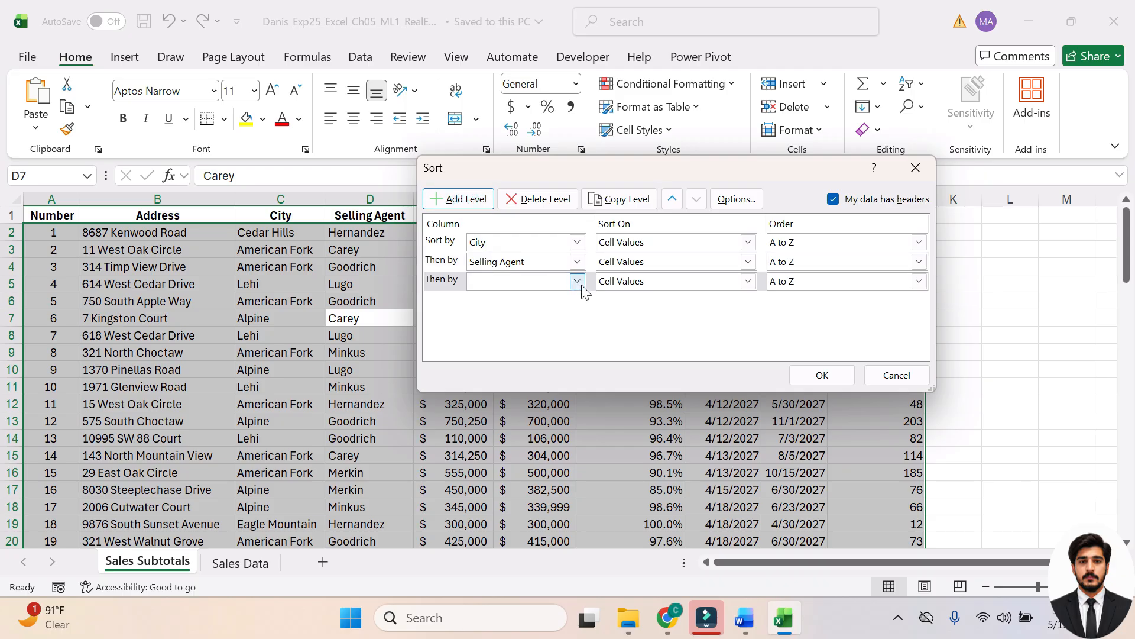
pyautogui.click(577, 281)
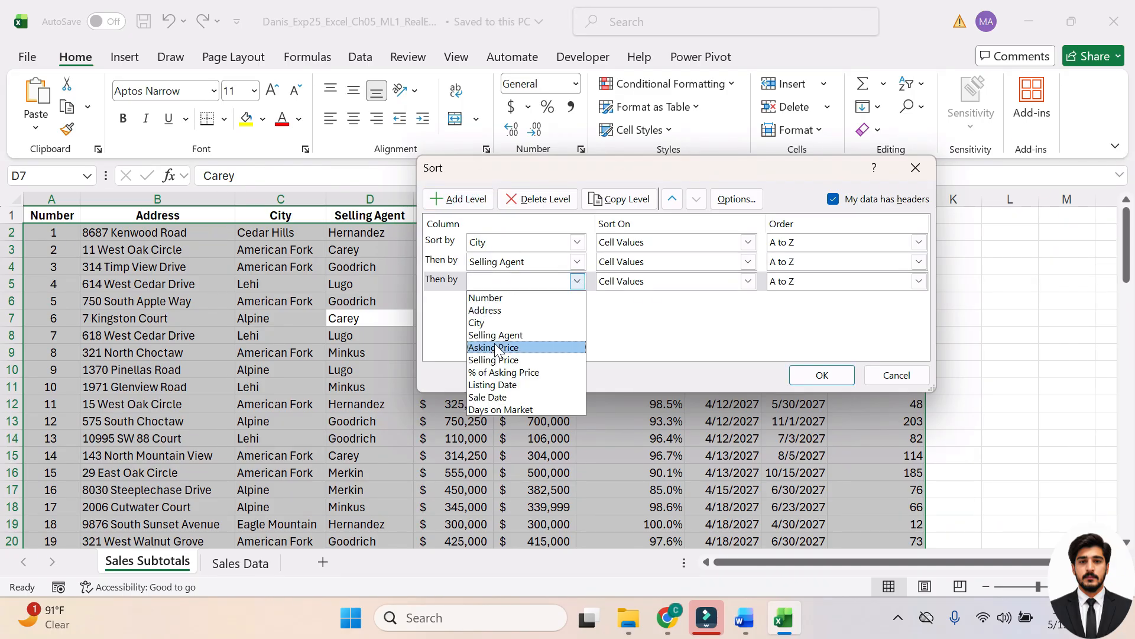
pyautogui.click(502, 385)
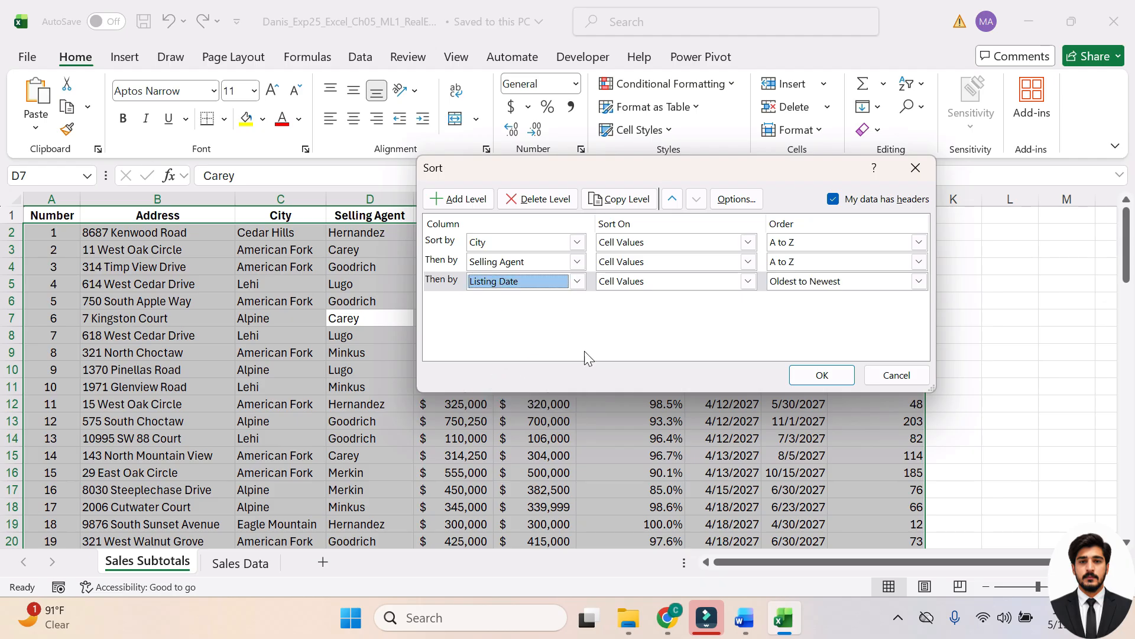
# Verify the sort levels against the Word instruction and apply the sort to the list in Excel.
pyautogui.click(746, 615)
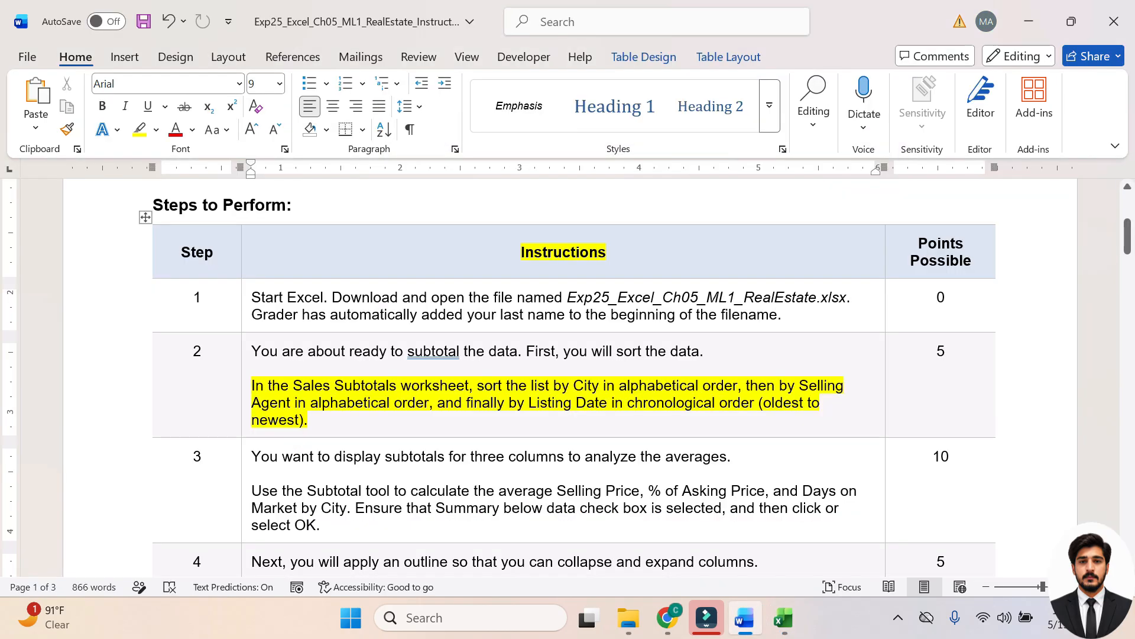
pyautogui.click(782, 618)
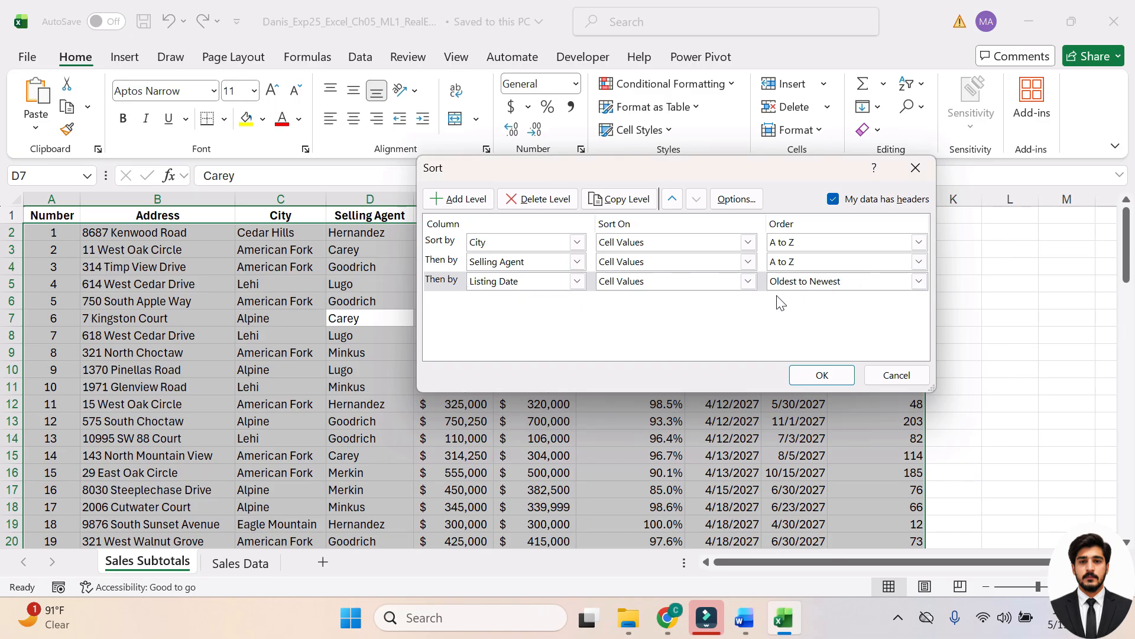
pyautogui.click(830, 381)
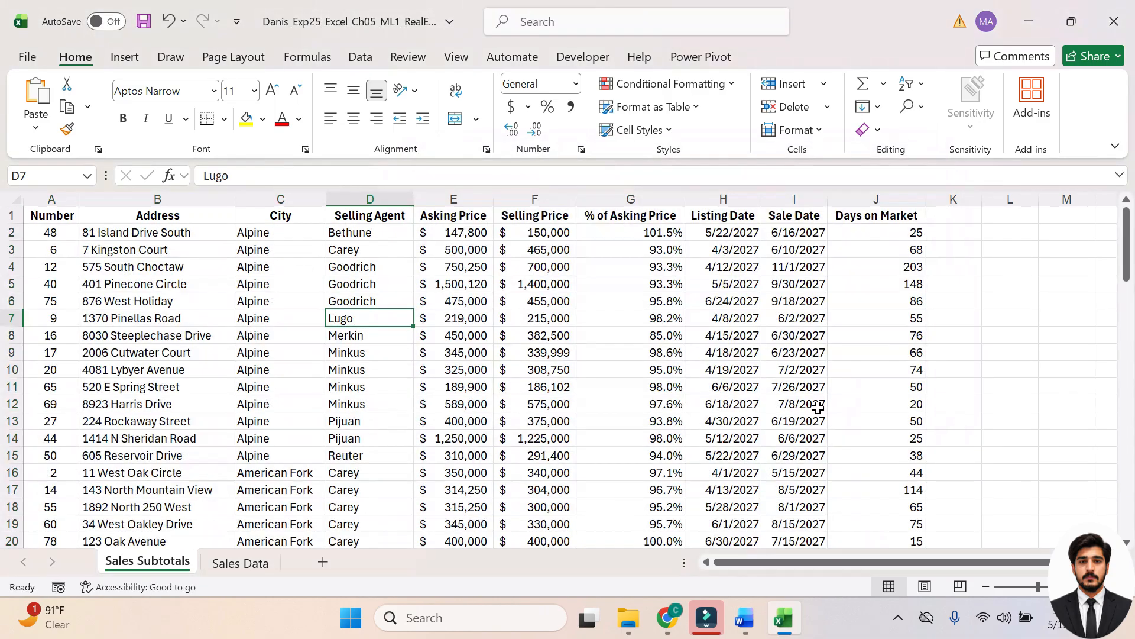
# Compare the sorted list with the Word instruction and clear the yellow highlight from the step 2 sorting paragraph.
pyautogui.click(744, 617)
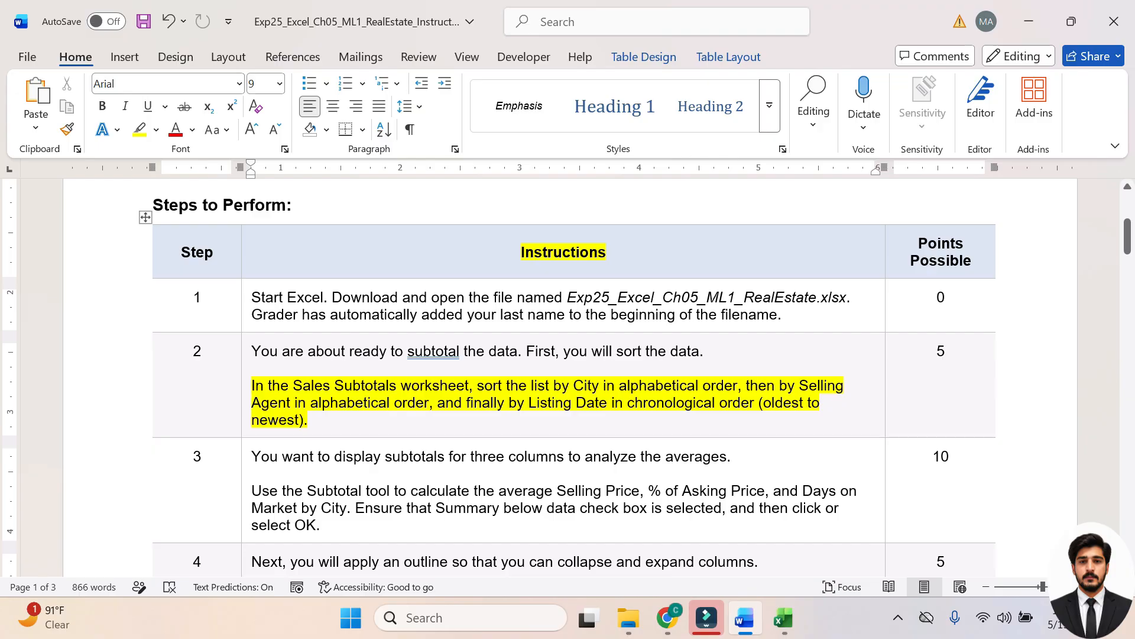
pyautogui.click(783, 618)
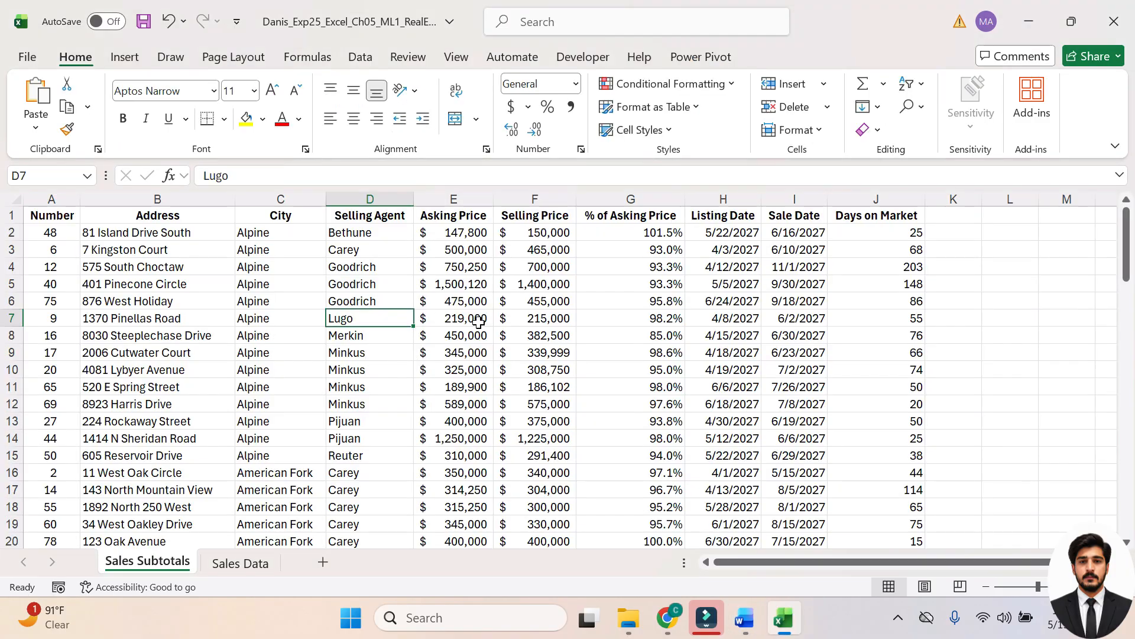
pyautogui.click(746, 609)
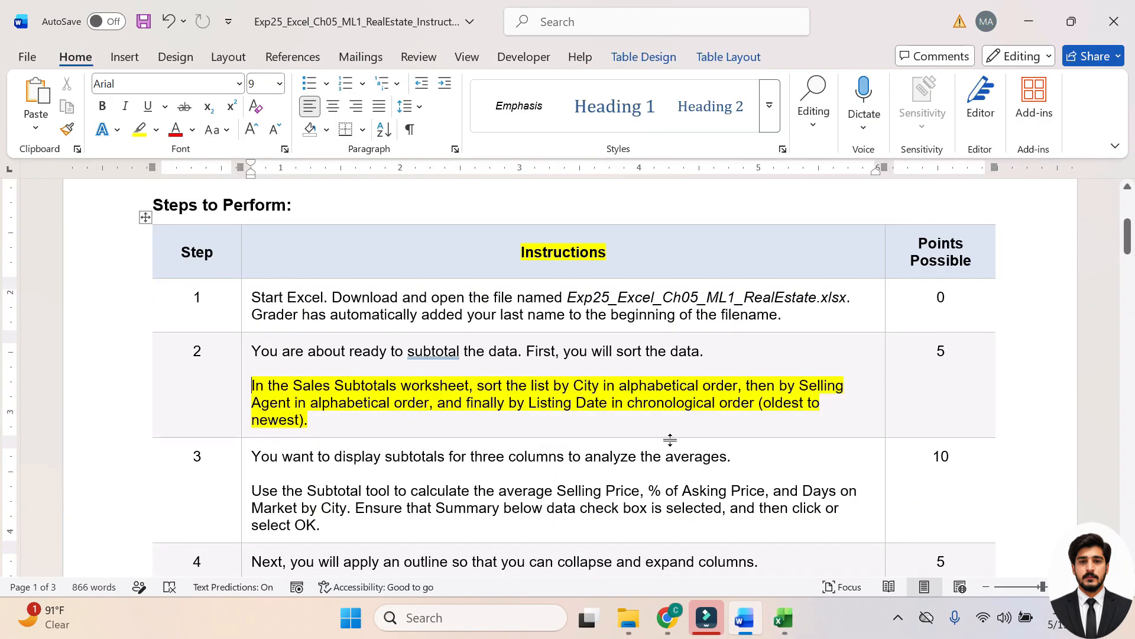
pyautogui.tripleClick(662, 406)
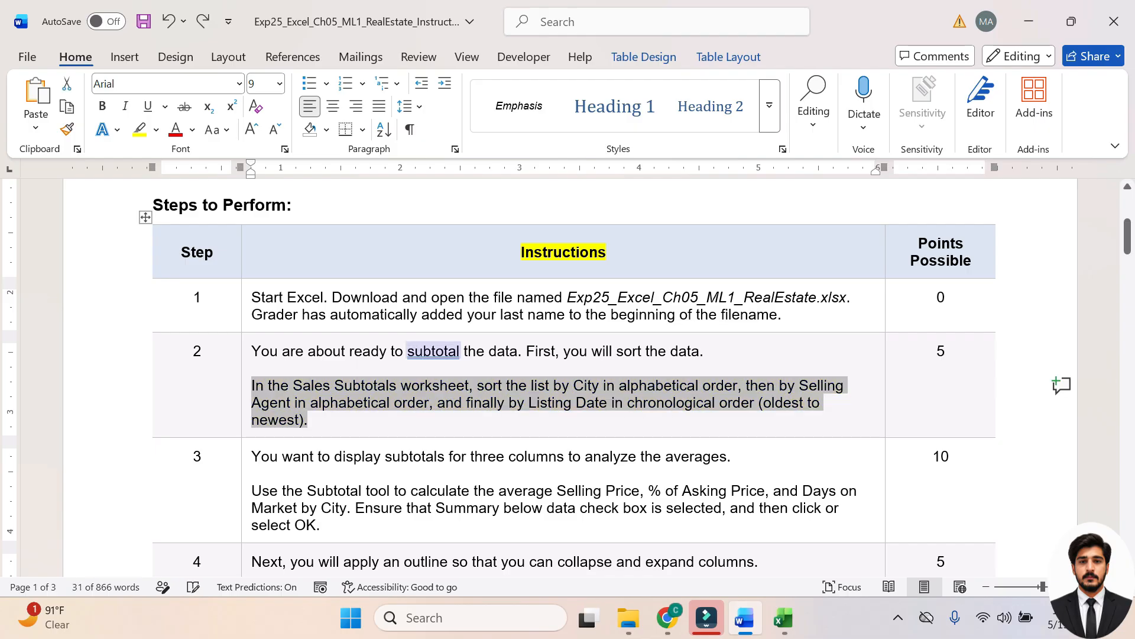
# Read step 3 in the Word instructions and highlight its paragraph about the Subtotal tool in yellow.
pyautogui.scroll(-2, 415, 345)
pyautogui.moveTo(239, 339); pyautogui.dragTo(240, 355)
pyautogui.moveTo(728, 354); pyautogui.dragTo(726, 342)
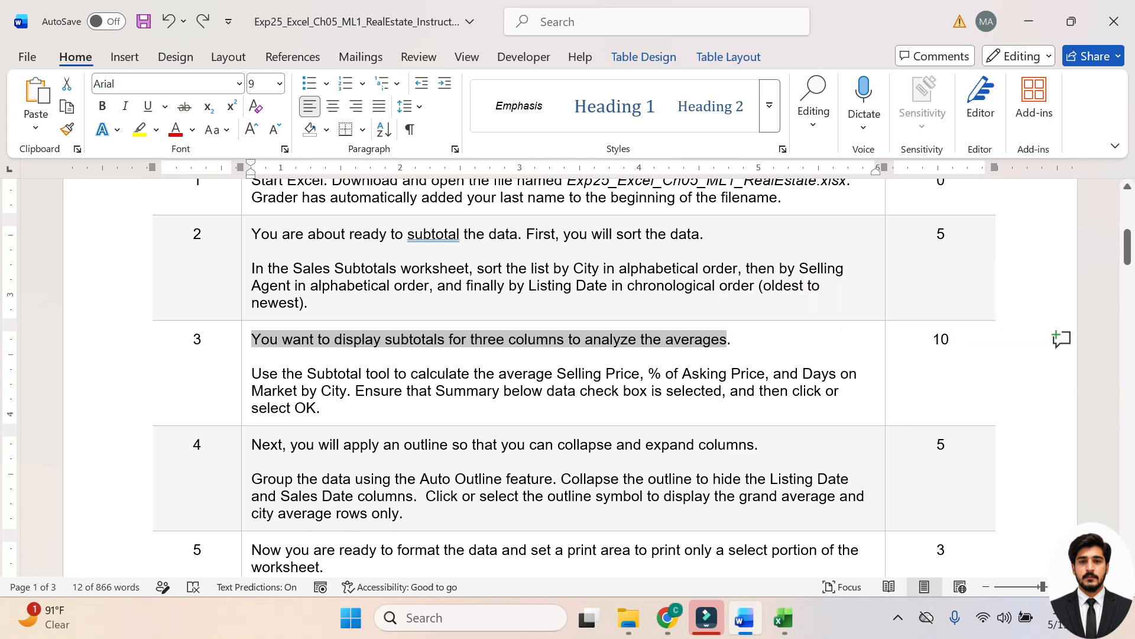
pyautogui.moveTo(323, 408)
pyautogui.mouseDown()
pyautogui.moveTo(252, 390)
pyautogui.moveTo(252, 374)
pyautogui.mouseUp()
pyautogui.click(325, 342)
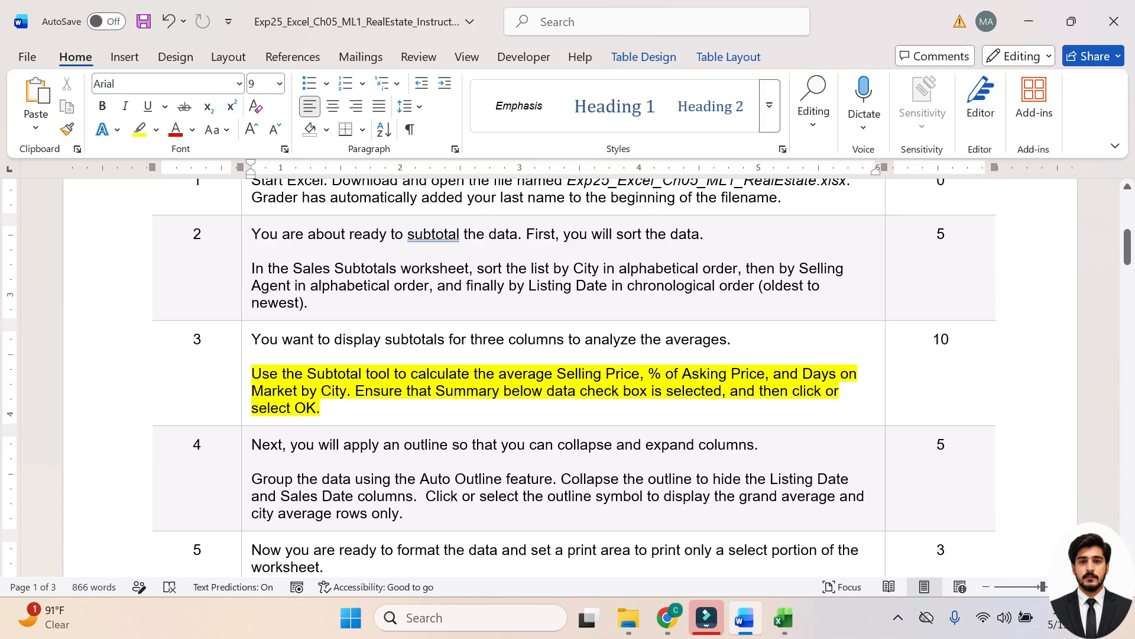
# Switch to the Excel workbook and start the Subtotal tool for the sorted list in the Sales Subtotals worksheet.
pyautogui.click(801, 622)
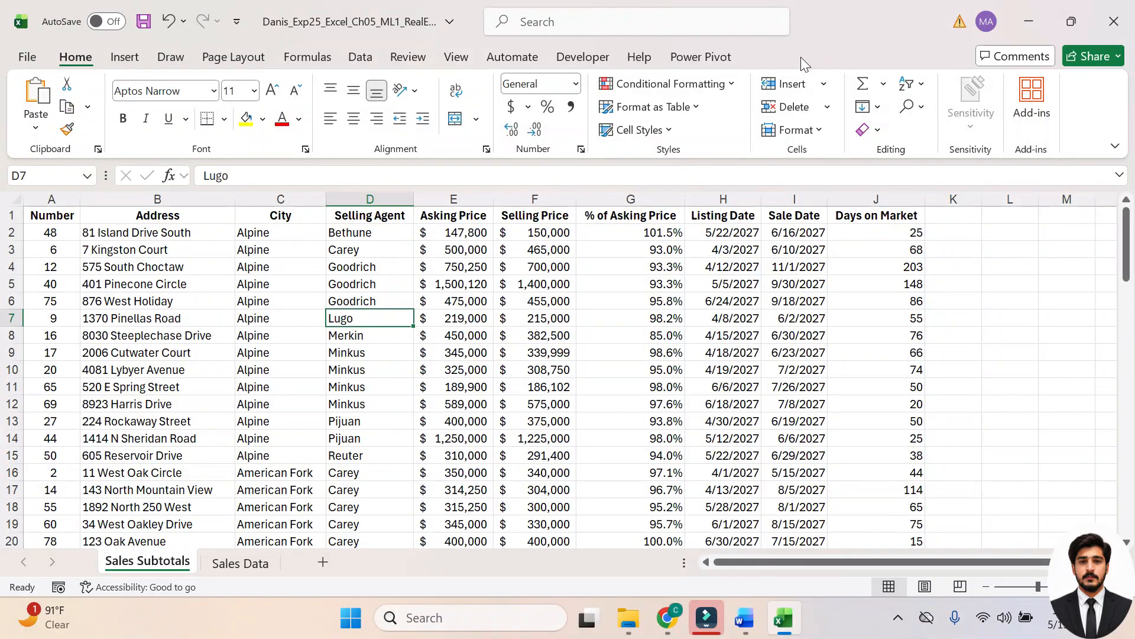
pyautogui.click(362, 57)
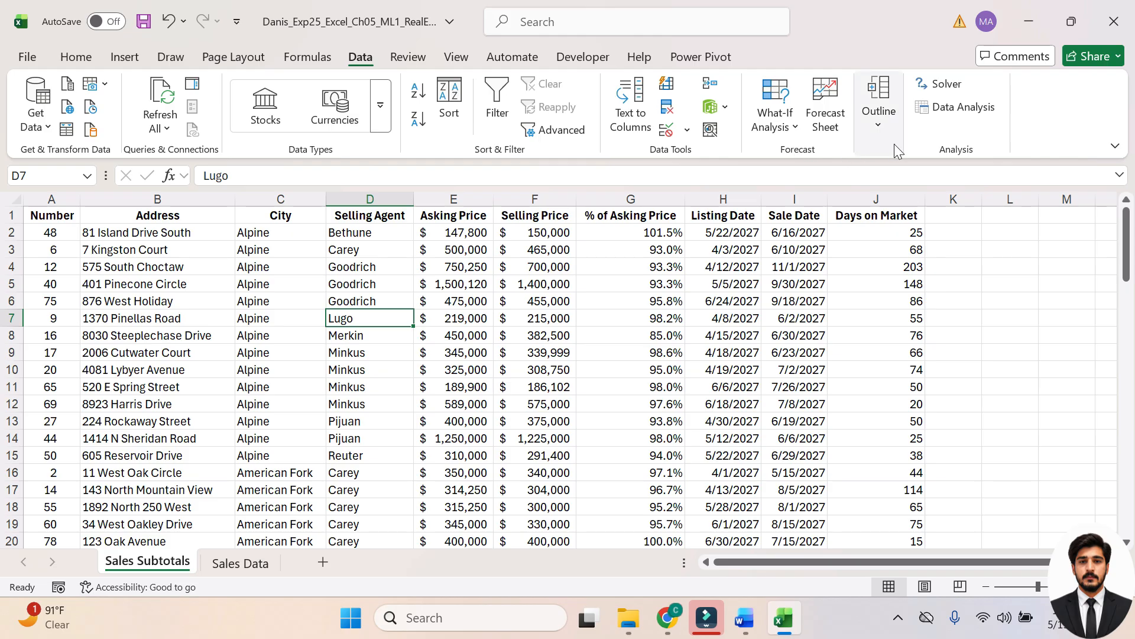
pyautogui.click(881, 126)
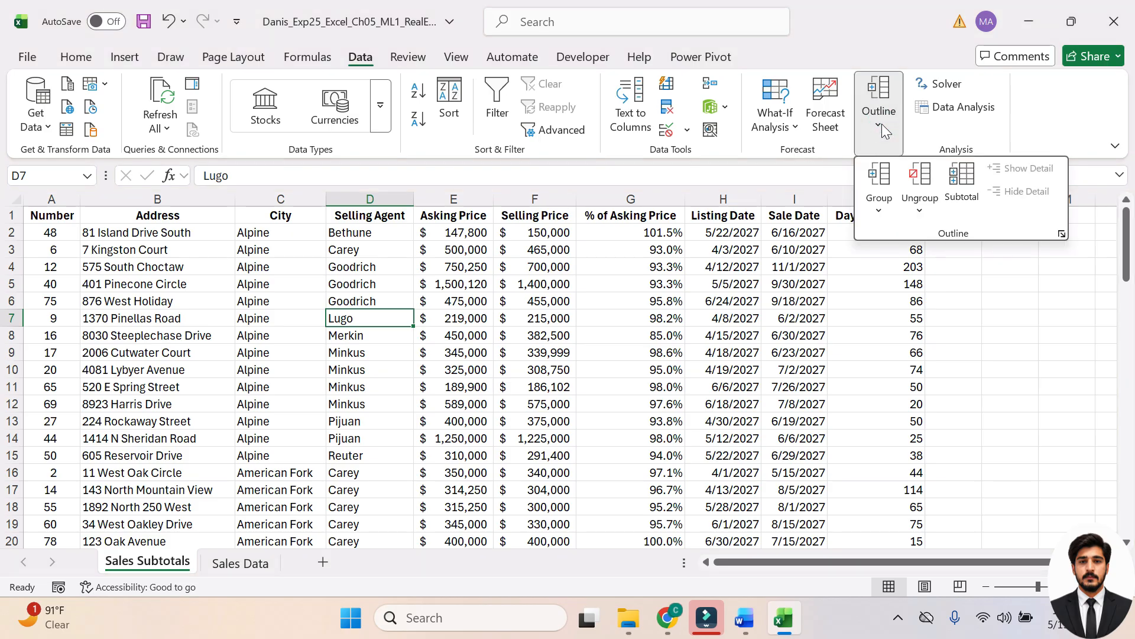
pyautogui.click(875, 132)
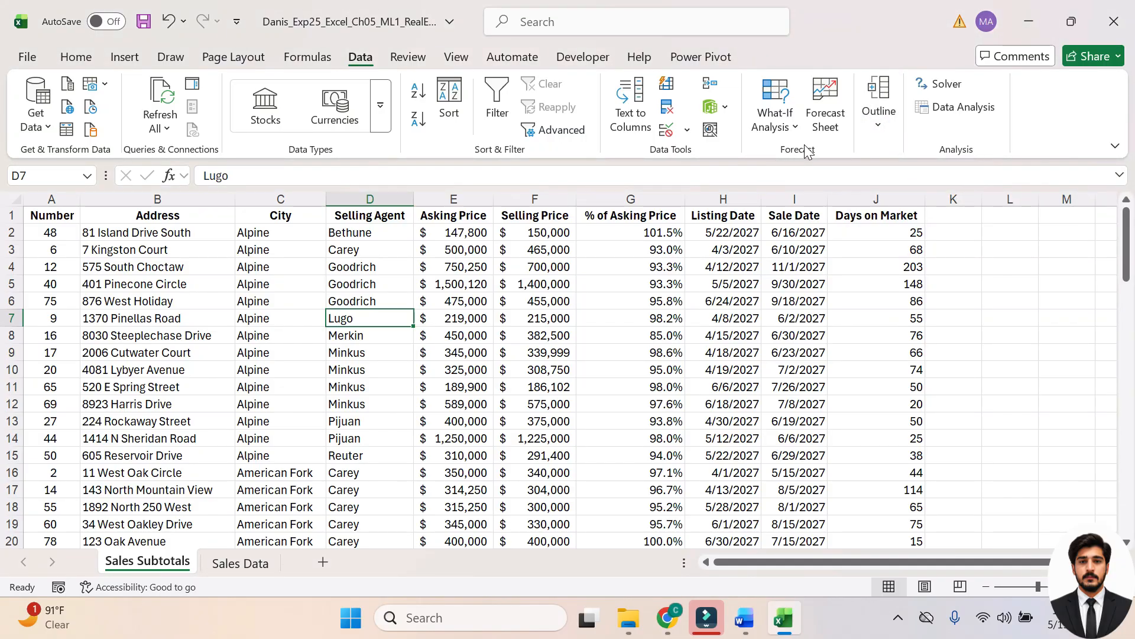
pyautogui.click(879, 130)
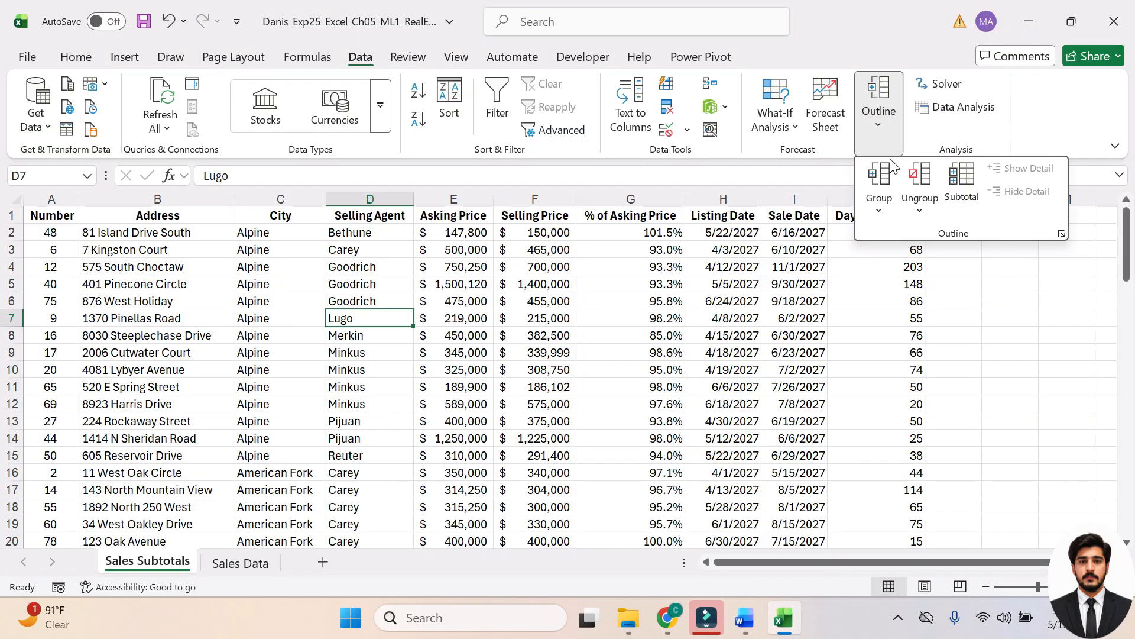
pyautogui.click(967, 182)
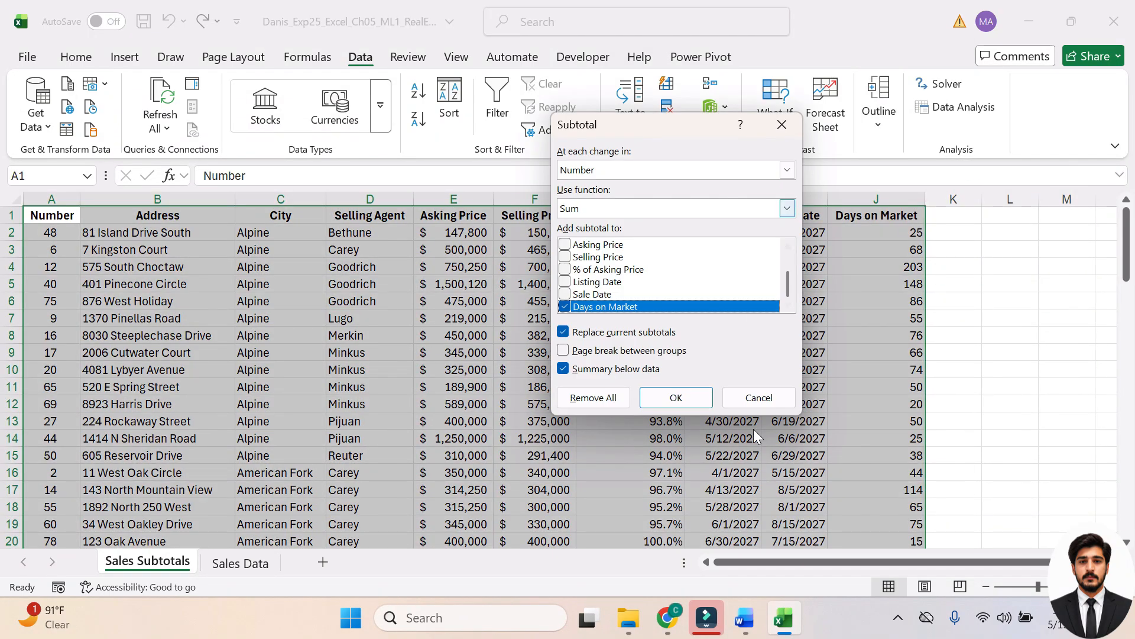
# Check the subtotal instruction in Word and set the subtotal function to Average in Excel.
pyautogui.click(746, 618)
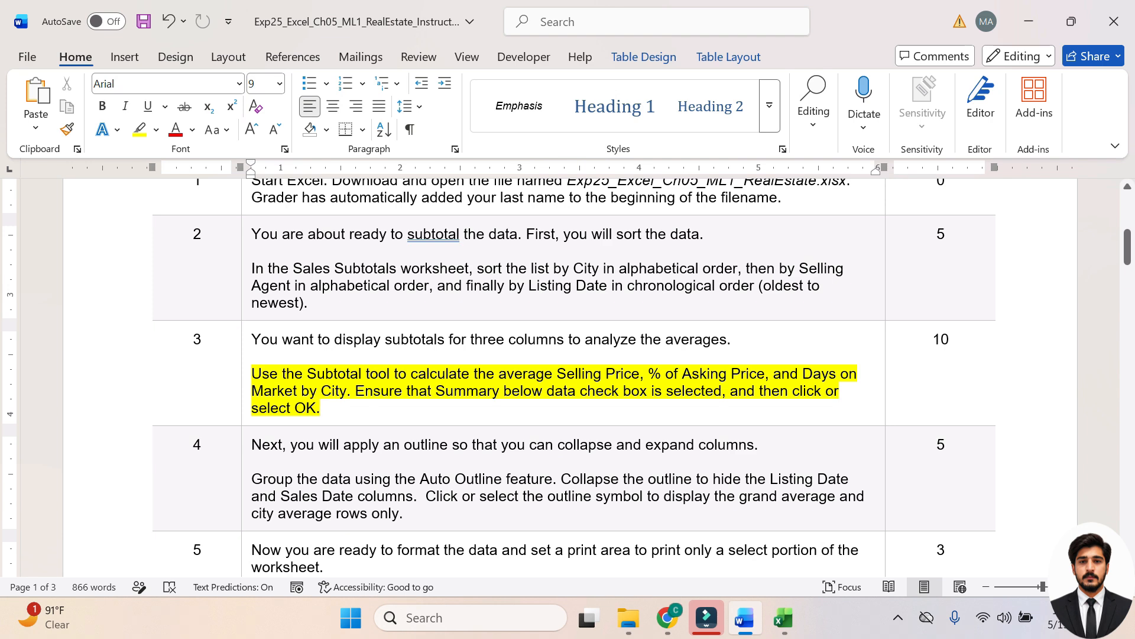
pyautogui.click(783, 617)
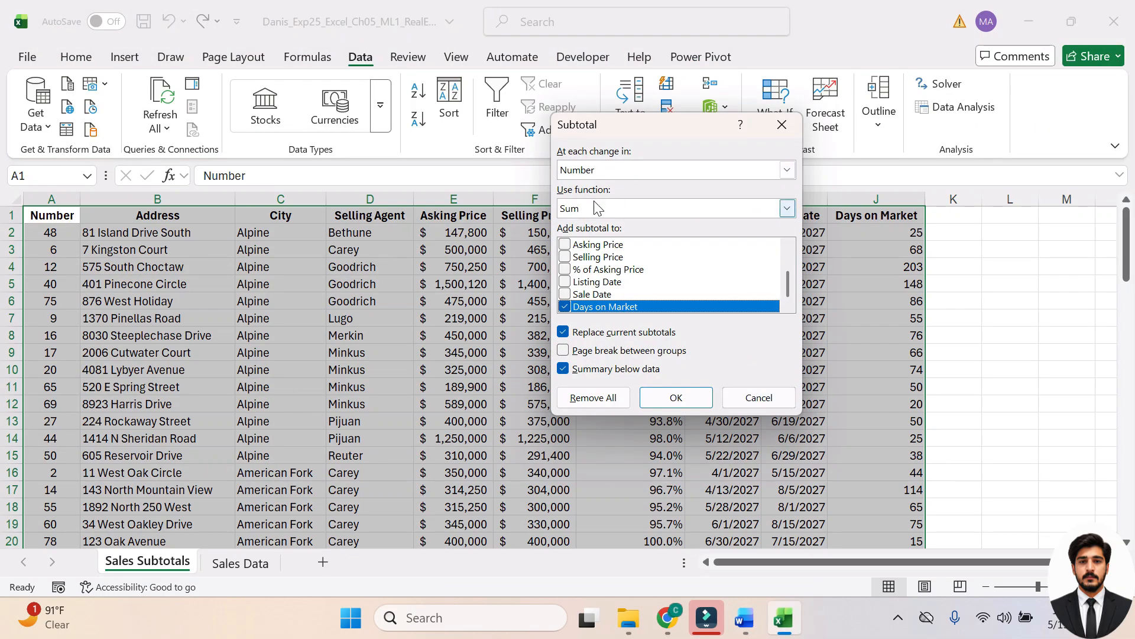
pyautogui.click(789, 210)
pyautogui.click(590, 249)
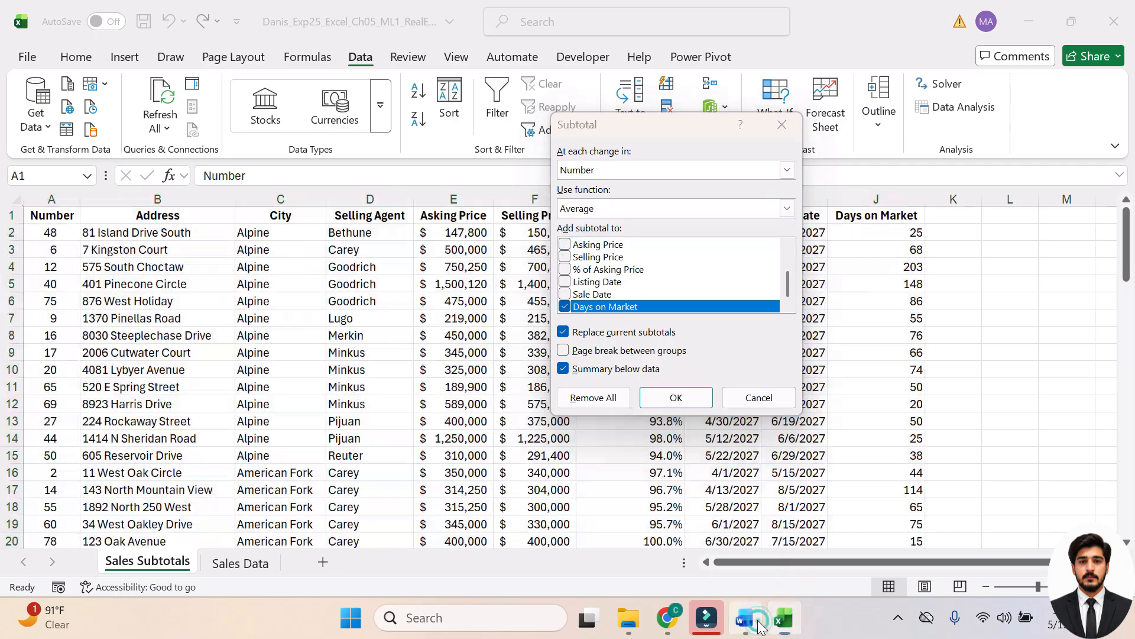
# Recheck the instruction in Word and include Selling Price and % of Asking Price among the subtotaled columns in Excel.
pyautogui.click(745, 618)
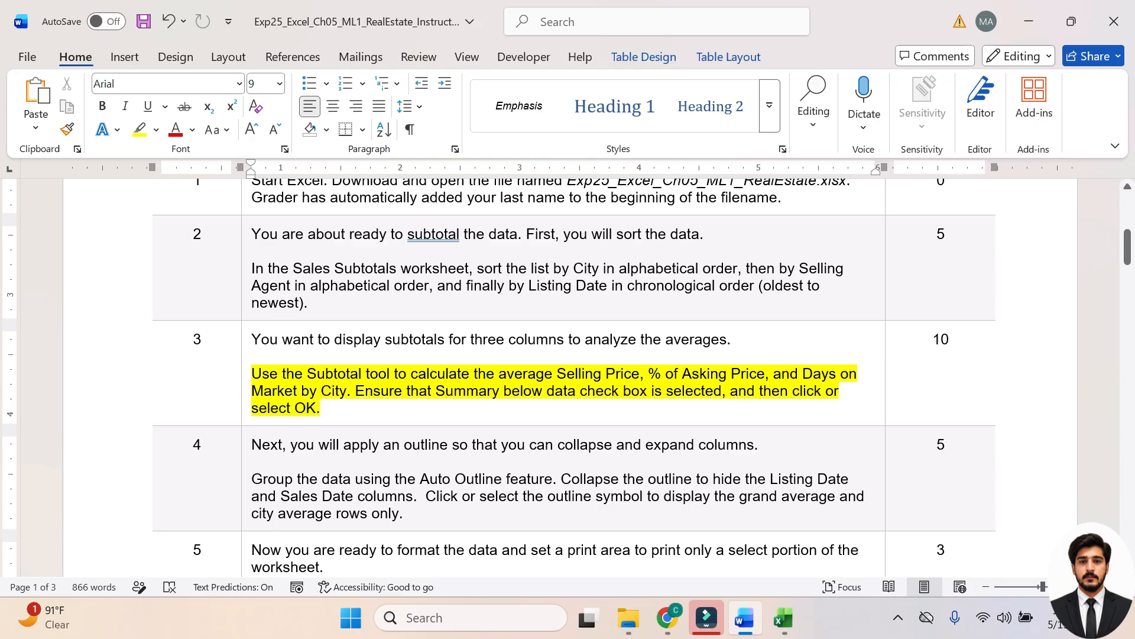
pyautogui.click(783, 617)
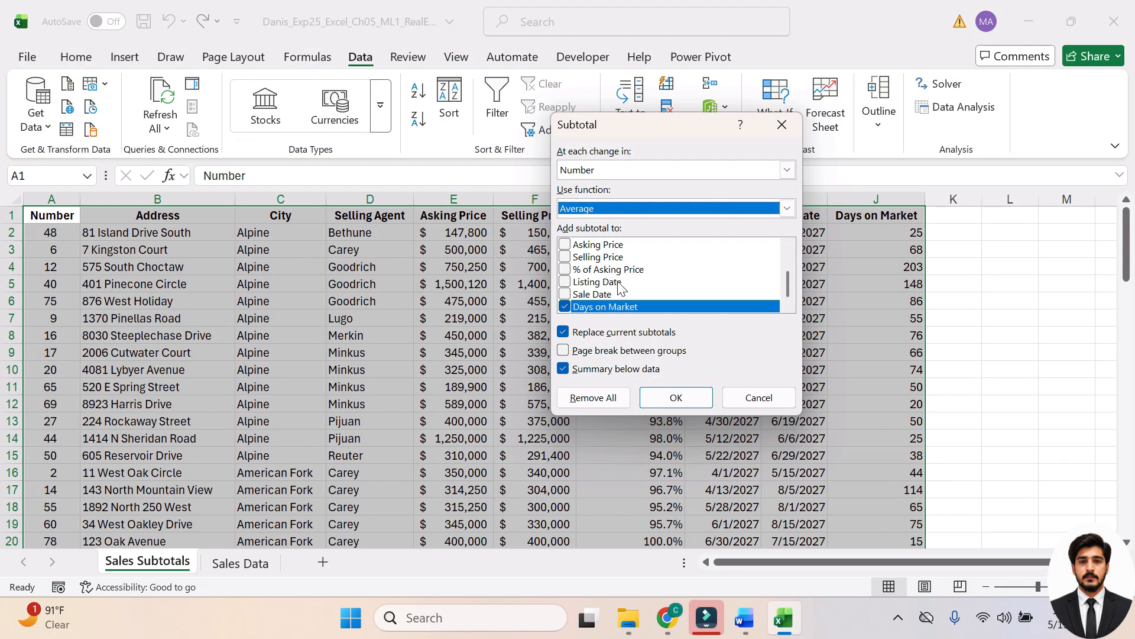
pyautogui.click(565, 257)
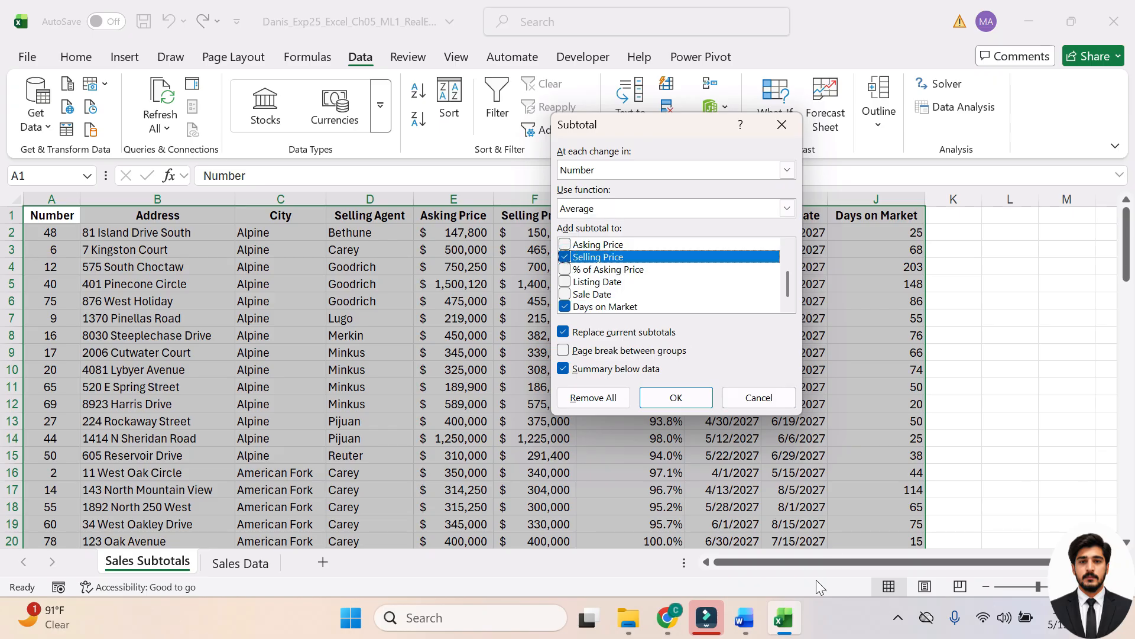
pyautogui.click(745, 618)
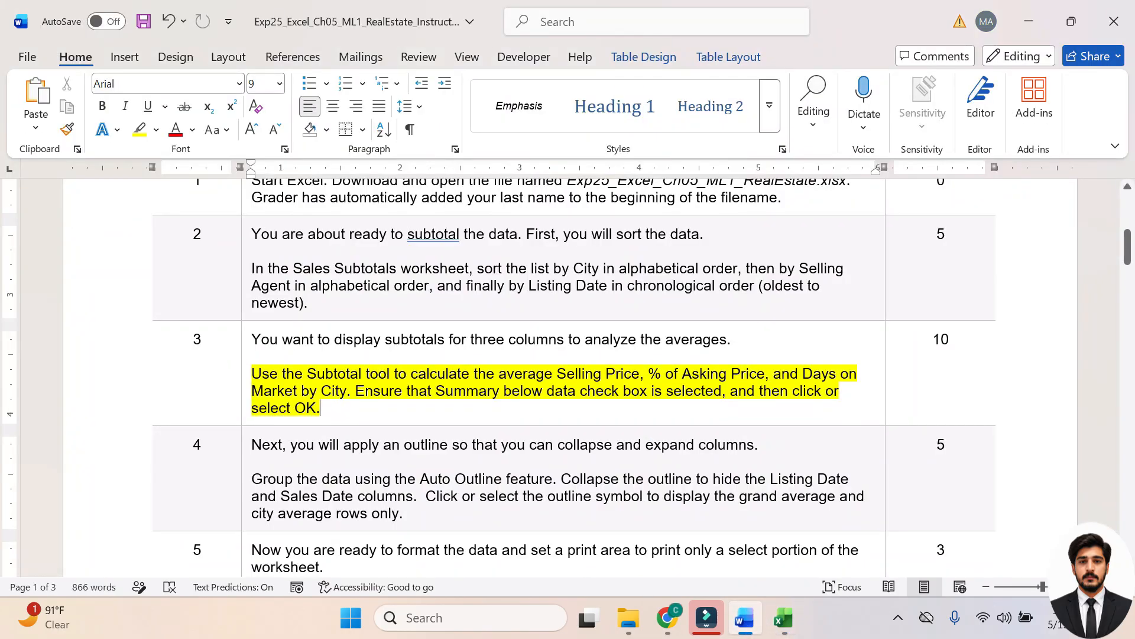
pyautogui.click(784, 617)
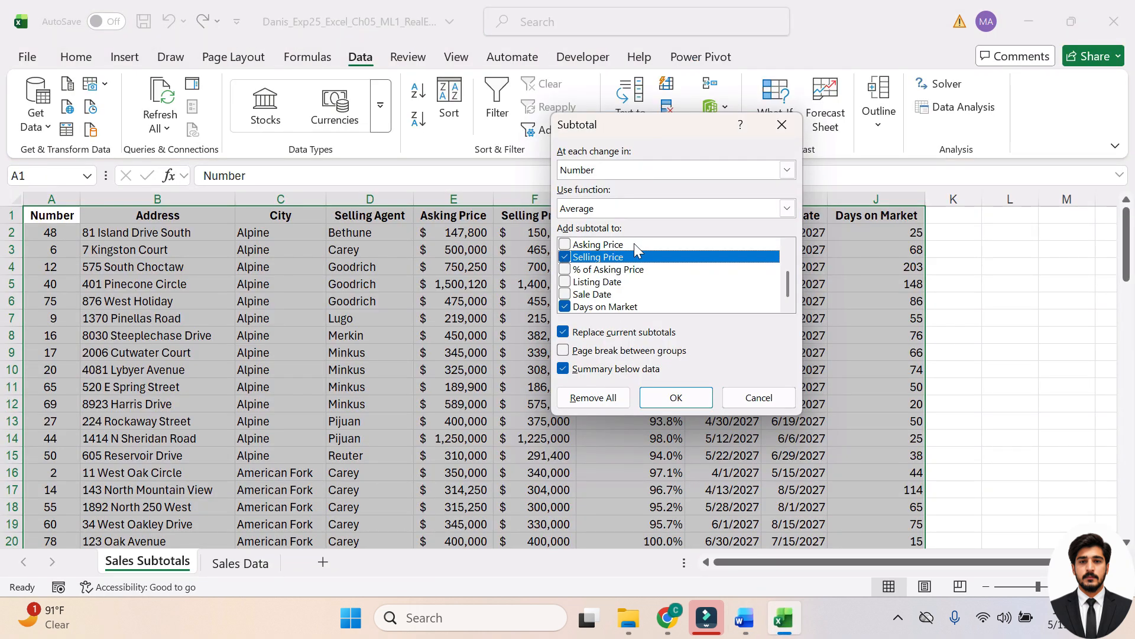
pyautogui.click(566, 270)
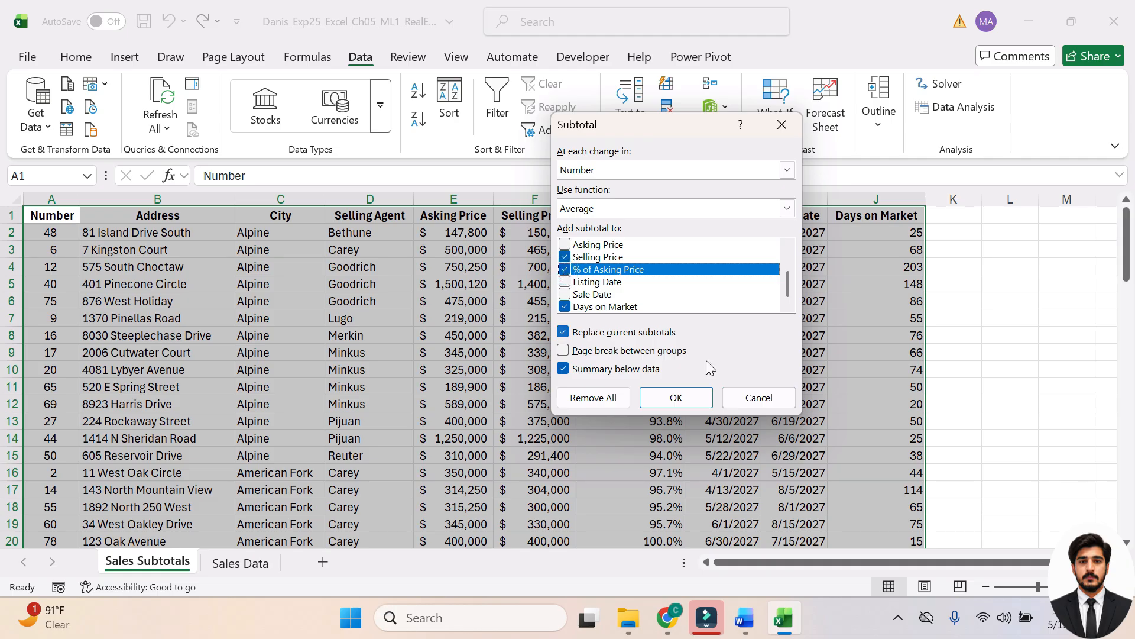
# Reread the step 3 instruction in Word for the subtotal columns and the grouping field, and return to the Subtotal dialog in Excel.
pyautogui.click(744, 617)
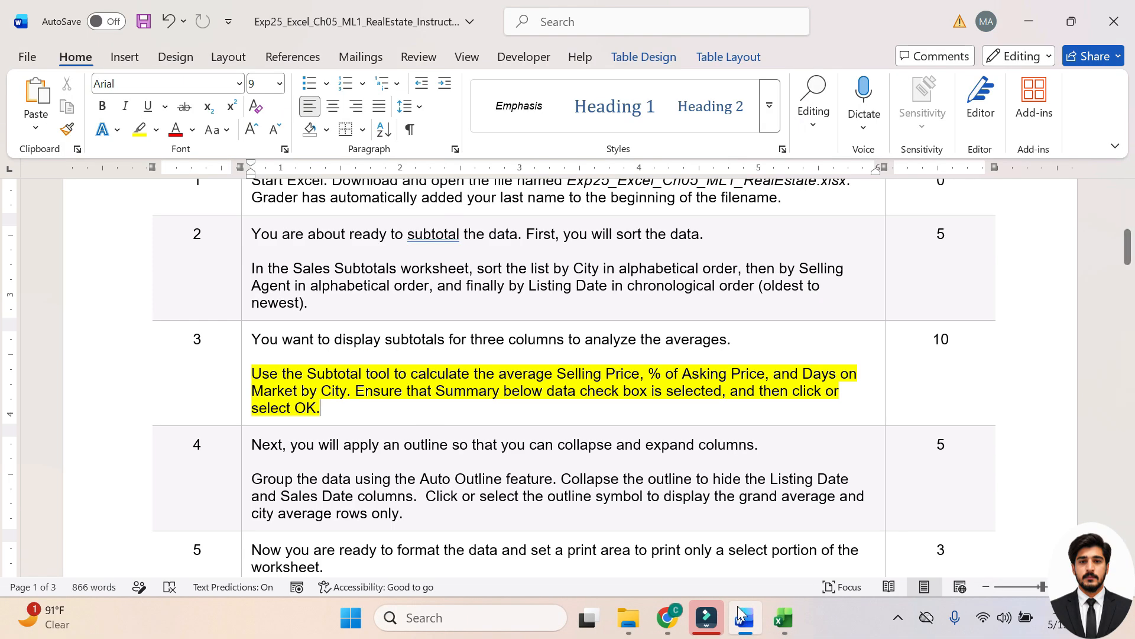
pyautogui.click(783, 617)
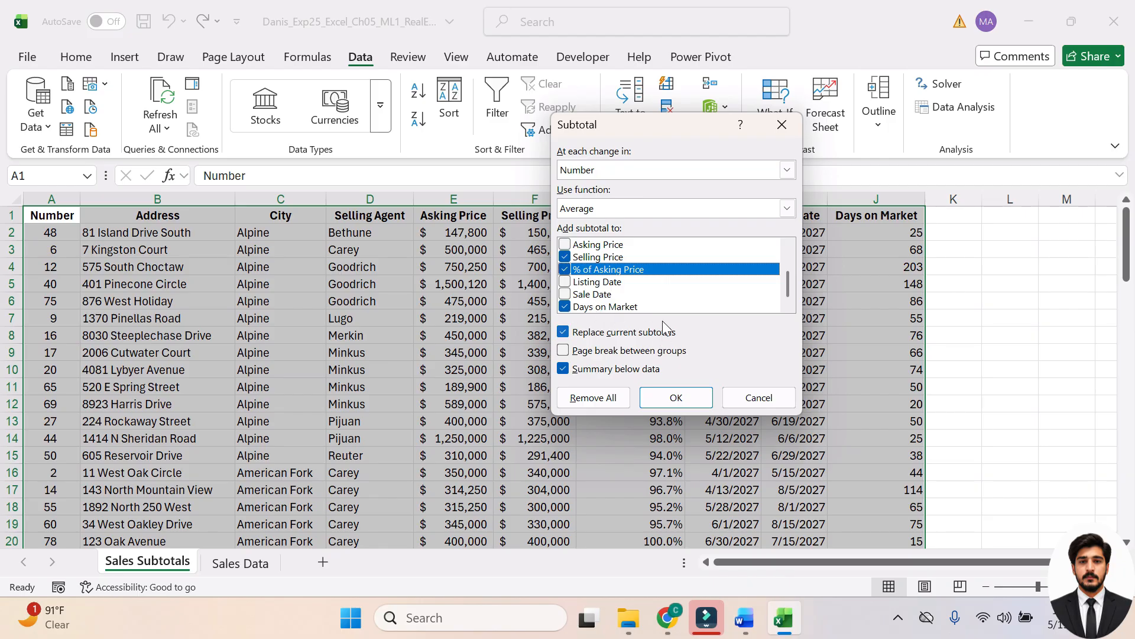
pyautogui.click(744, 617)
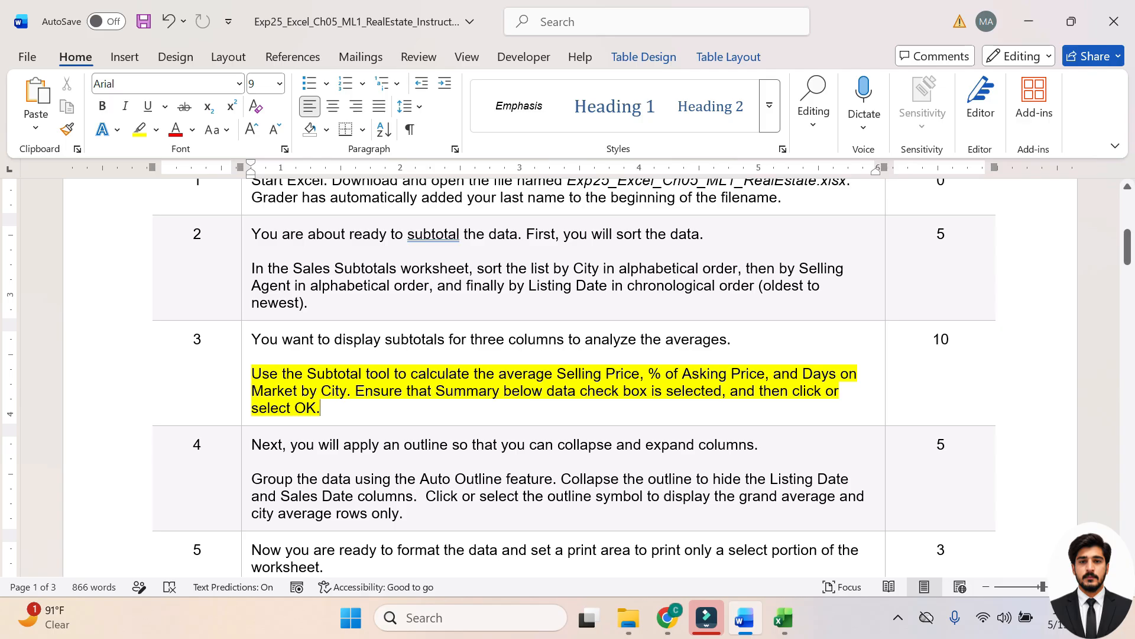
pyautogui.click(351, 391)
pyautogui.moveTo(351, 391); pyautogui.dragTo(308, 390)
pyautogui.click(785, 621)
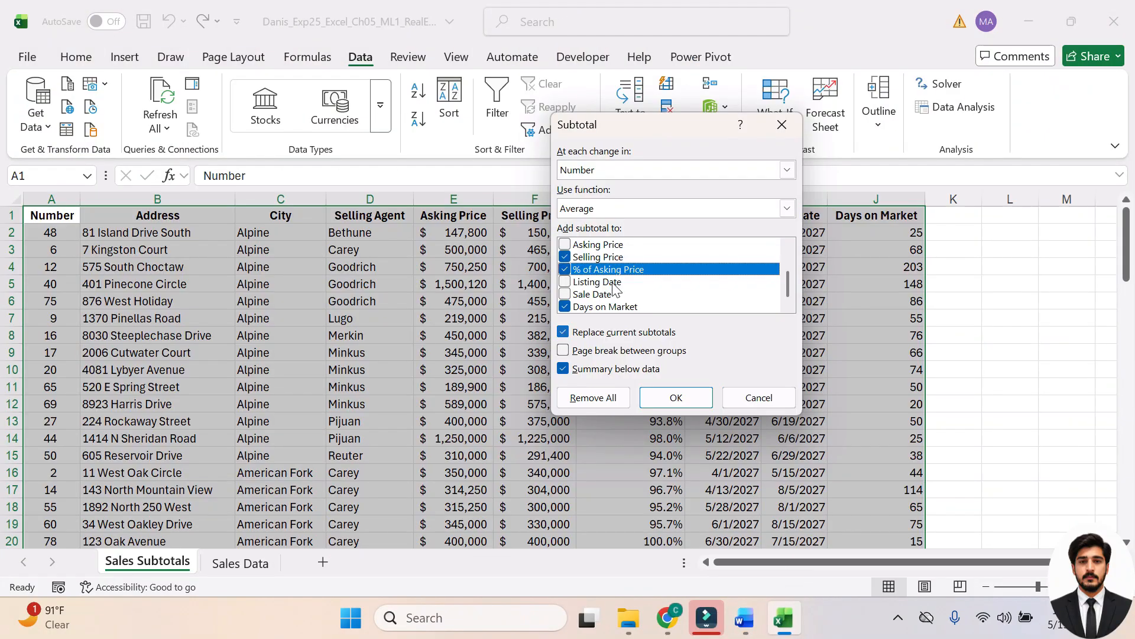
pyautogui.click(787, 208)
pyautogui.scroll(-1, 583, 264)
pyautogui.scroll(2, 583, 293)
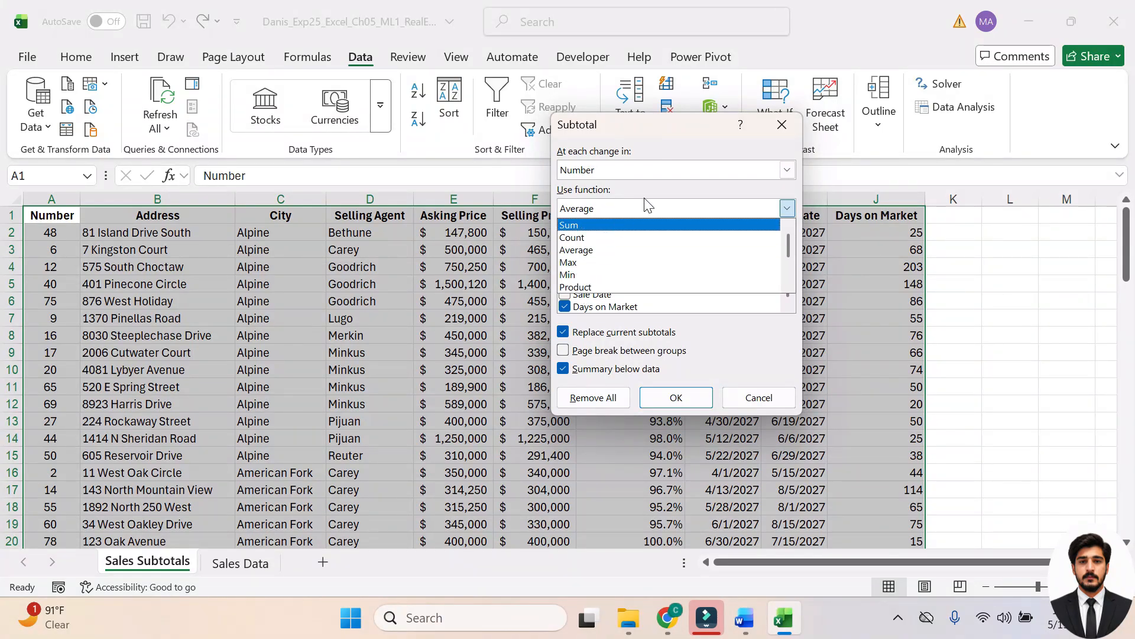
pyautogui.click(615, 248)
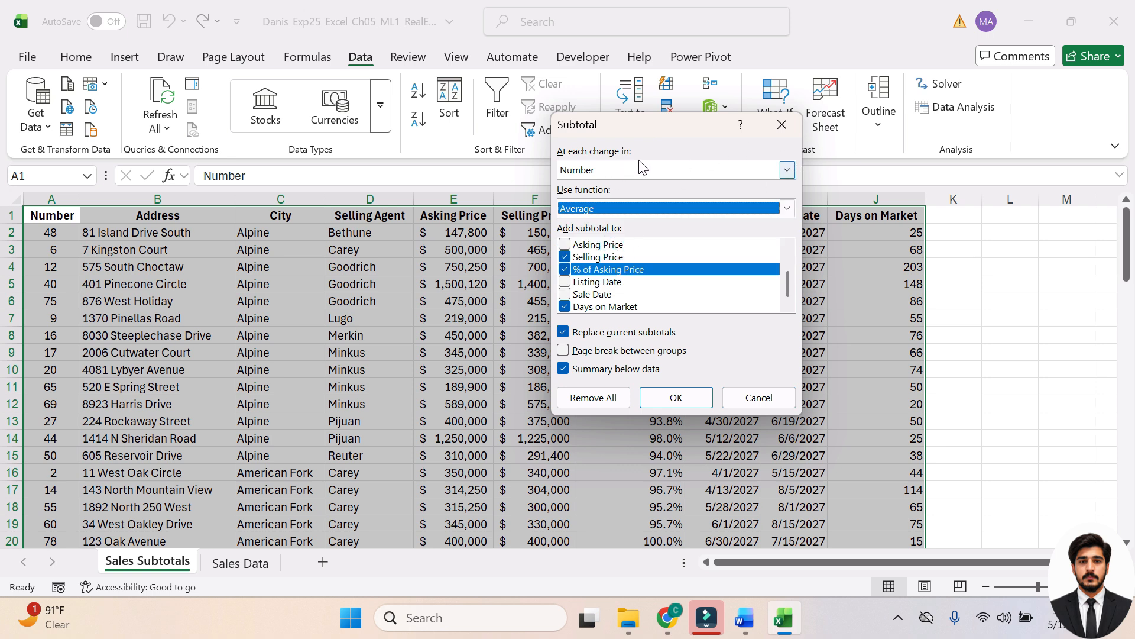
# Group the subtotals at each change in City and apply them to the Sales Subtotals list.
pyautogui.click(787, 170)
pyautogui.click(658, 211)
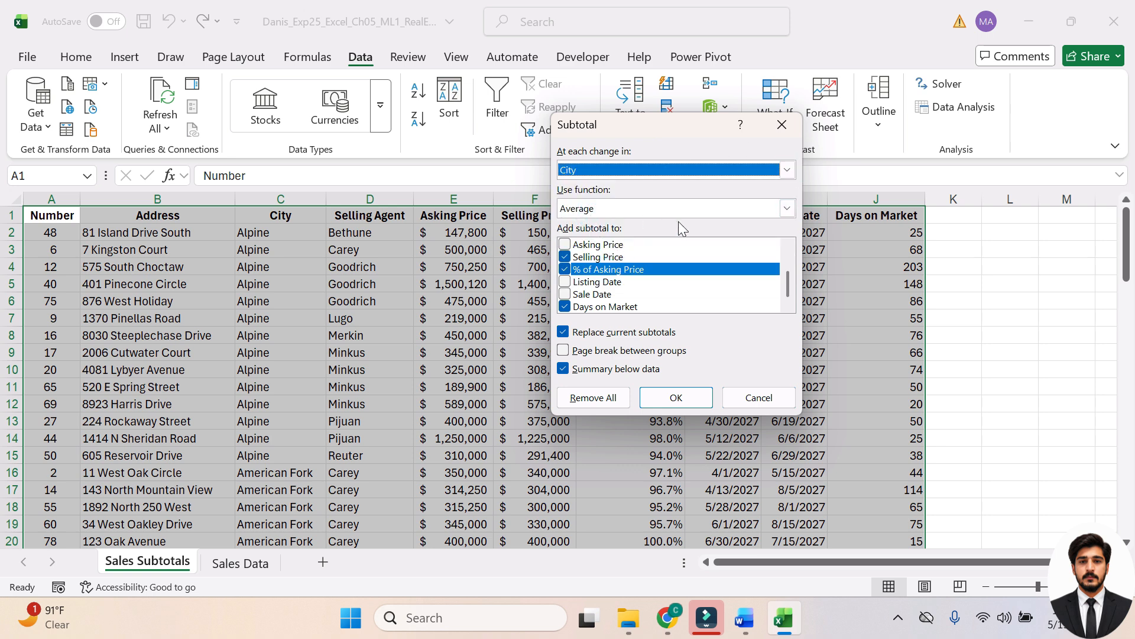
pyautogui.click(688, 398)
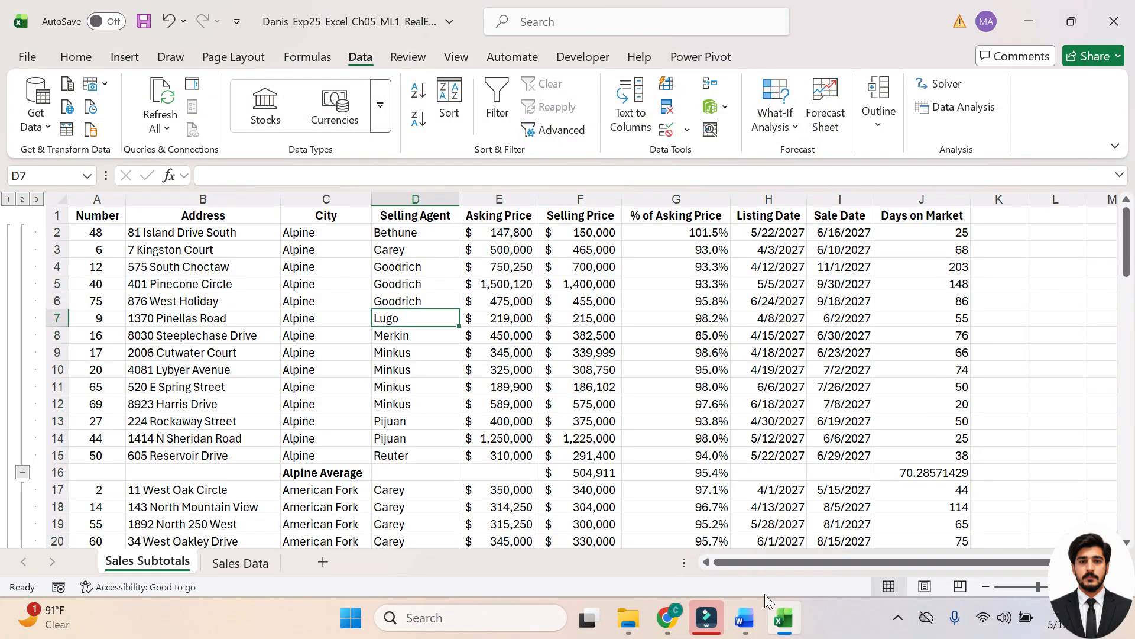
# Switch to Word, remove the highlight from the step 3 instruction, and highlight the step 4 grouping and outline instruction in yellow.
pyautogui.click(745, 617)
pyautogui.hotkey('ctrl', 'z')
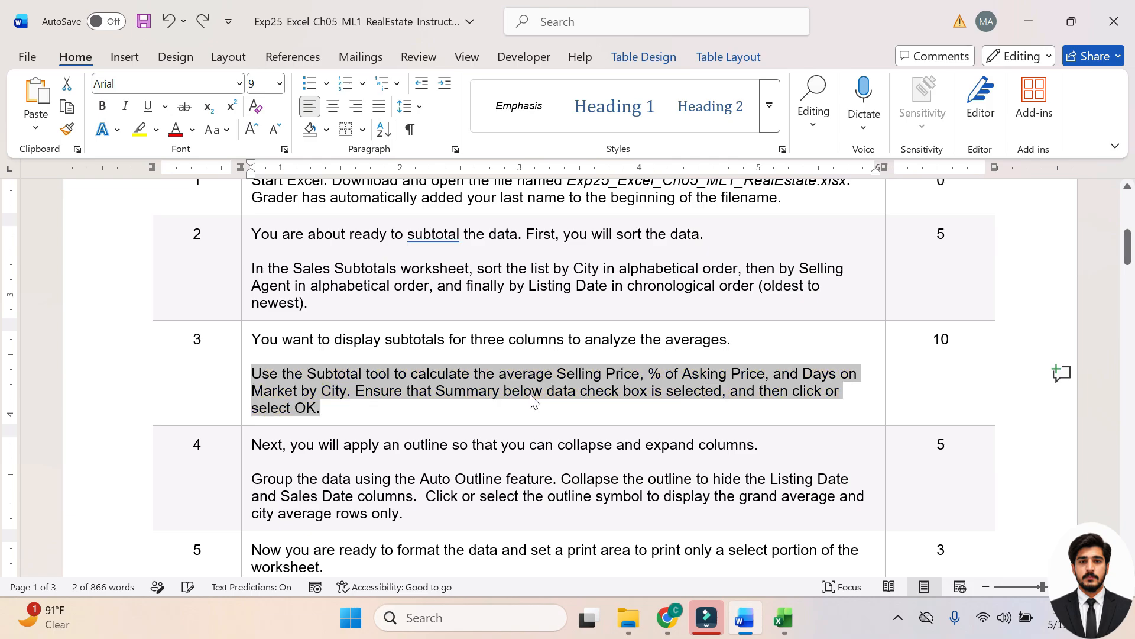
pyautogui.scroll(-3, 568, 378)
pyautogui.moveTo(256, 268)
pyautogui.mouseDown()
pyautogui.moveTo(759, 246)
pyautogui.moveTo(756, 280)
pyautogui.moveTo(251, 269)
pyautogui.mouseUp()
pyautogui.click(758, 280)
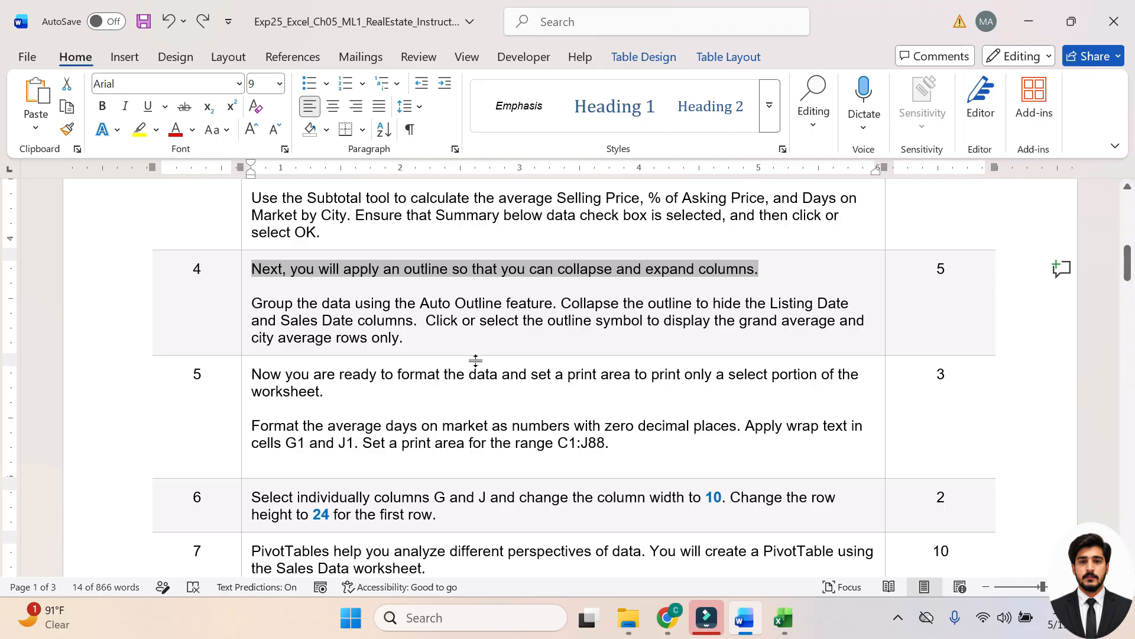
pyautogui.tripleClick(403, 337)
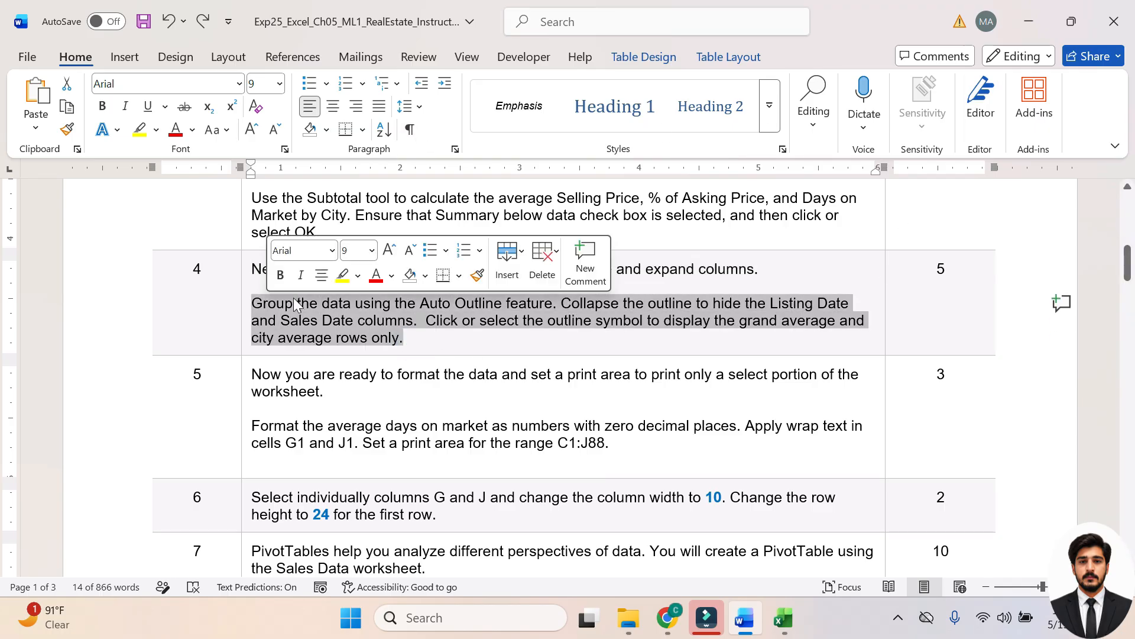
pyautogui.click(327, 271)
pyautogui.click(355, 303)
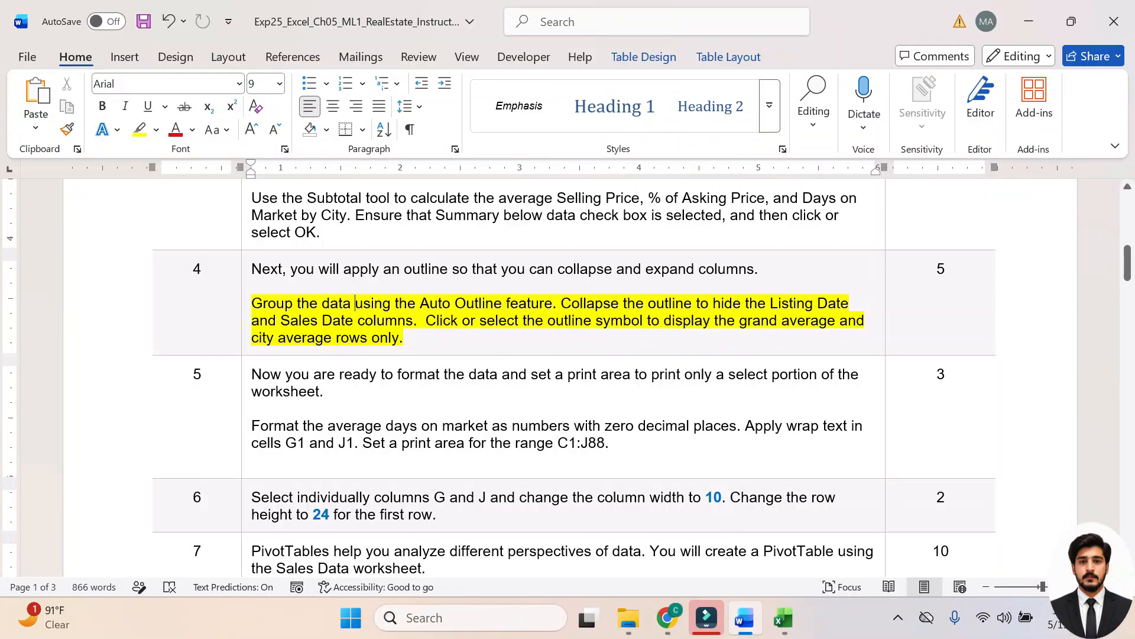
# Check the step 4 column instruction in Word and hide the Listing Date and Sale Date columns in the Excel worksheet.
pyautogui.moveTo(561, 303); pyautogui.dragTo(413, 320)
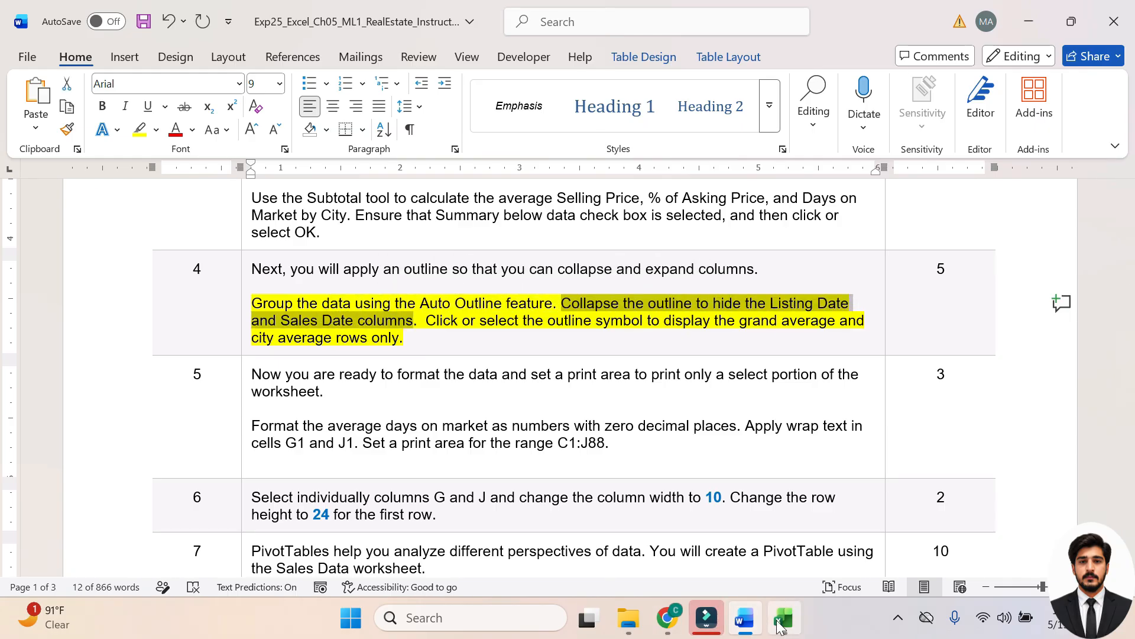
pyautogui.moveTo(779, 625)
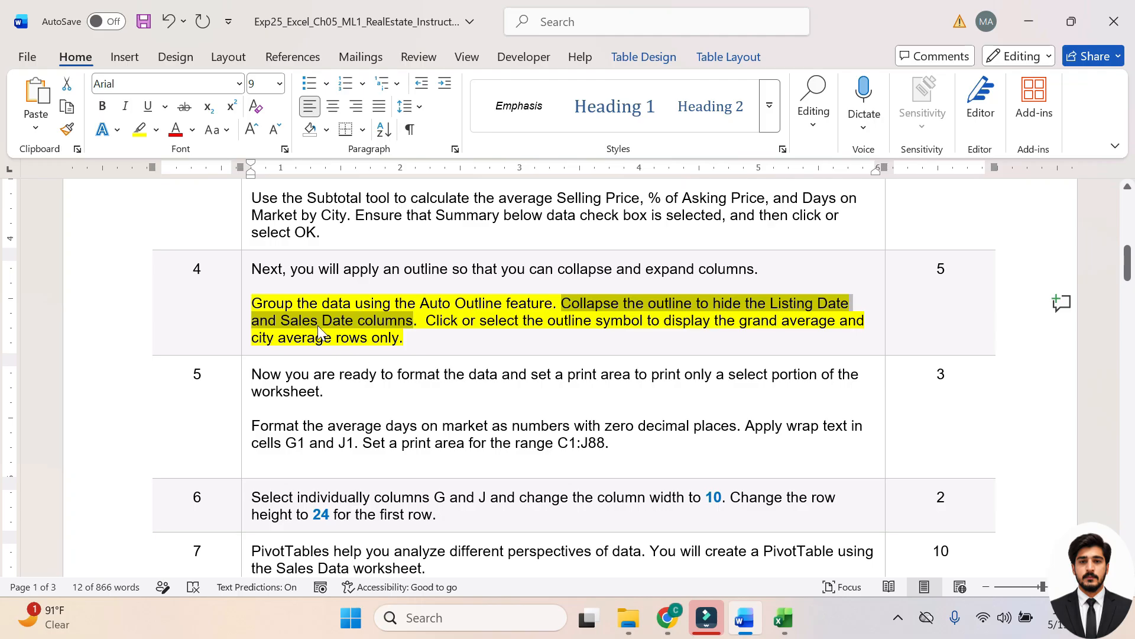
pyautogui.click(777, 631)
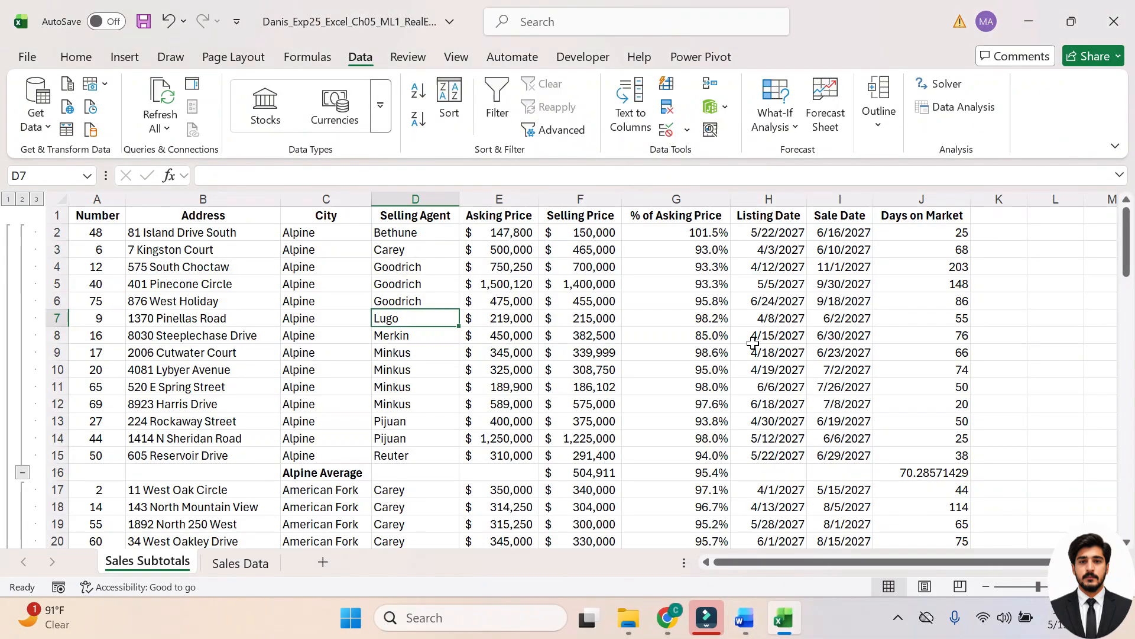
pyautogui.click(777, 197)
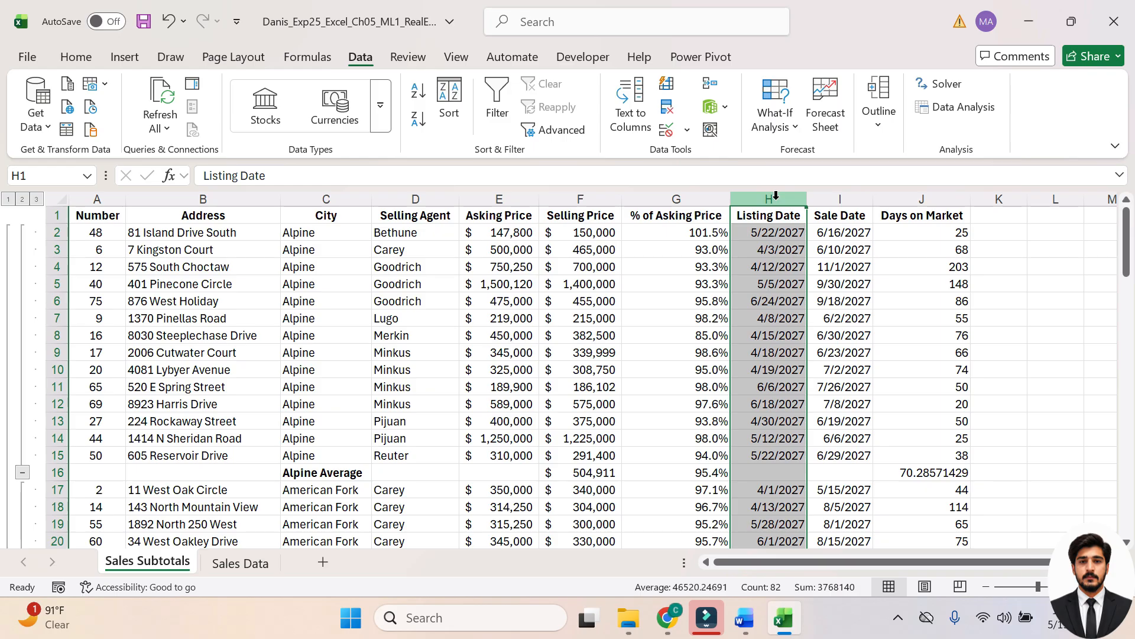
pyautogui.rightClick(776, 197)
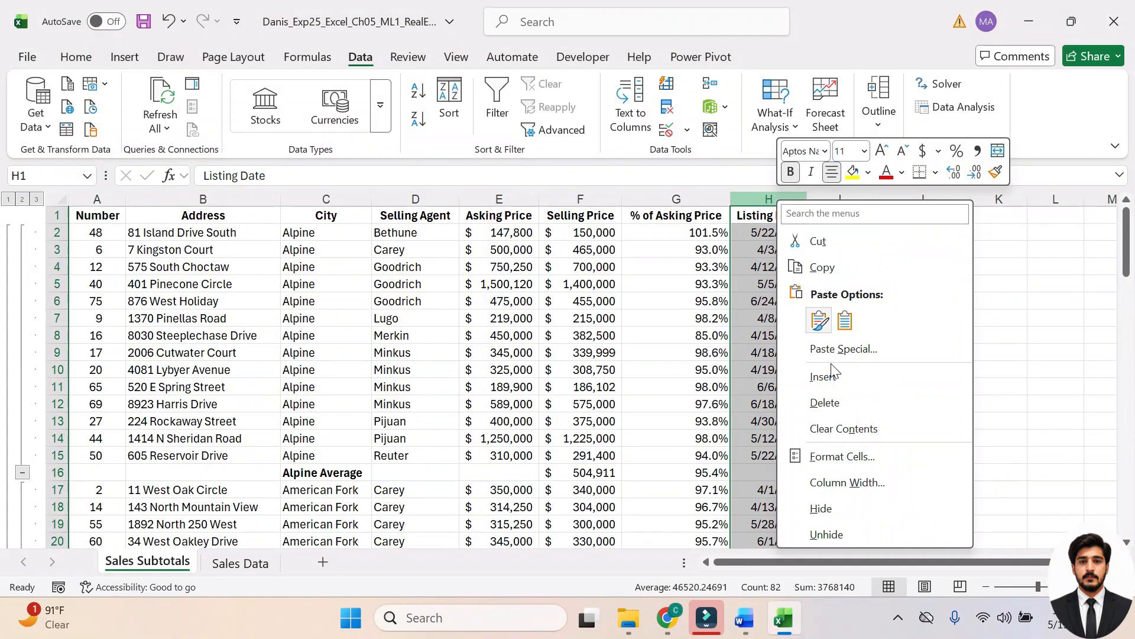
pyautogui.click(839, 509)
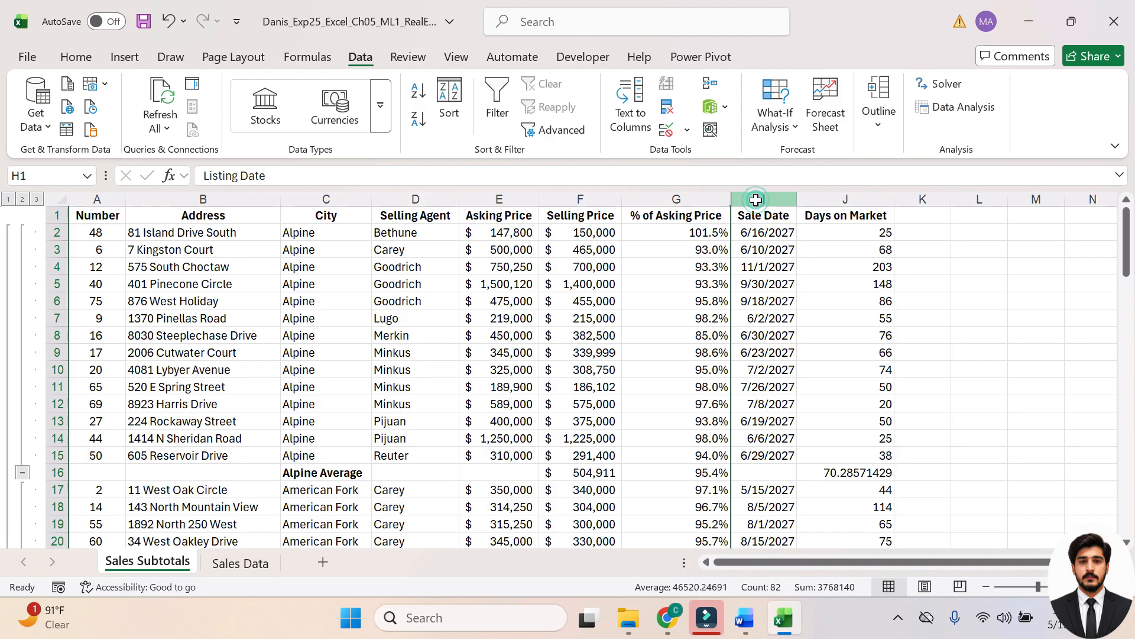
pyautogui.click(757, 197)
pyautogui.rightClick(759, 198)
pyautogui.click(825, 511)
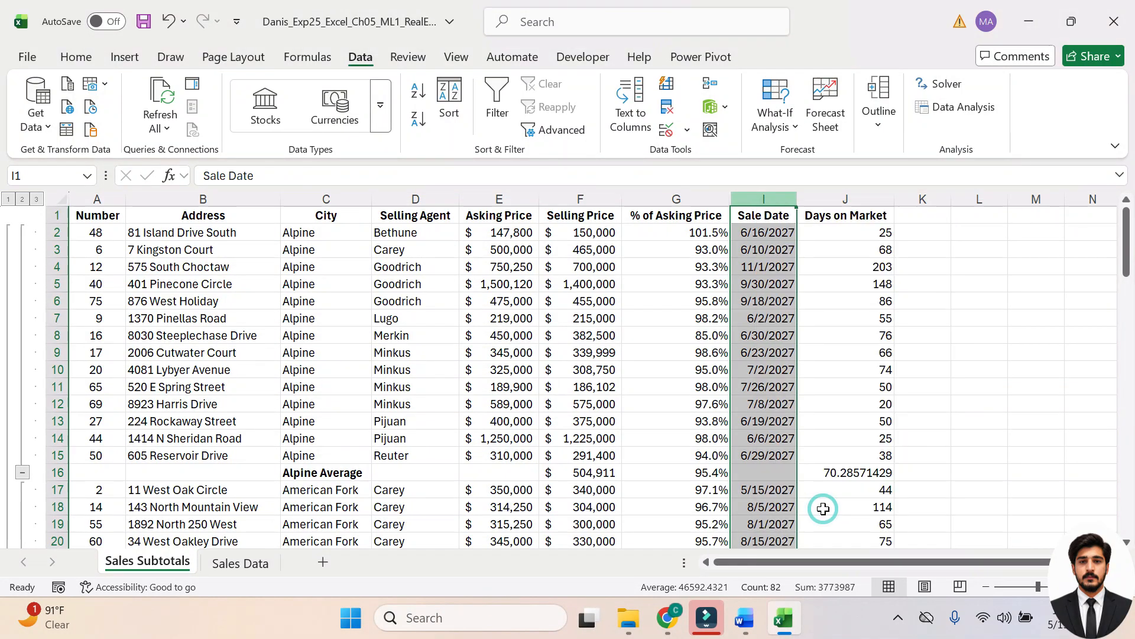
# Read the outline symbol instruction in Word and collapse all five city groups in Excel, leaving only the city average and grand average rows.
pyautogui.click(744, 617)
pyautogui.moveTo(436, 337)
pyautogui.mouseDown()
pyautogui.moveTo(433, 308)
pyautogui.moveTo(431, 320)
pyautogui.mouseUp()
pyautogui.click(445, 331)
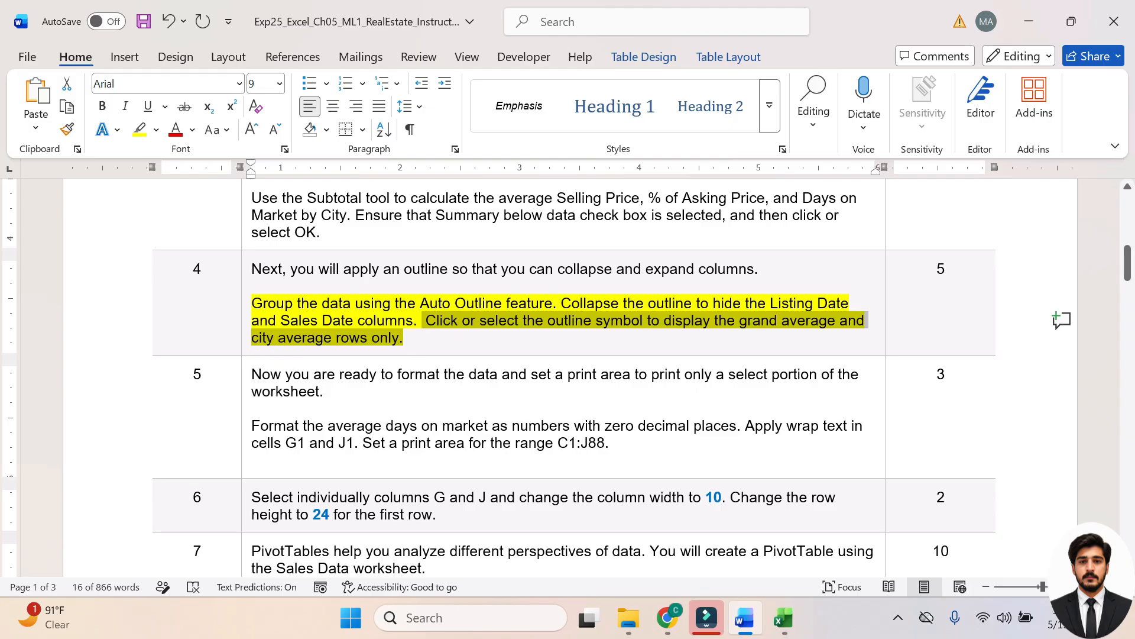
pyautogui.click(784, 618)
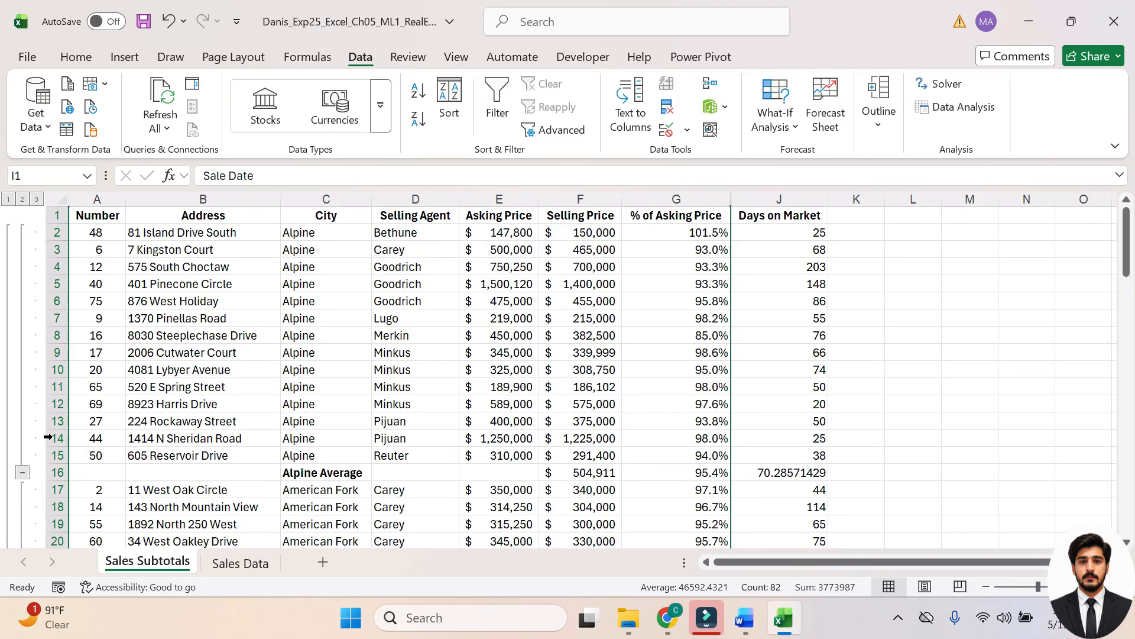
pyautogui.click(22, 473)
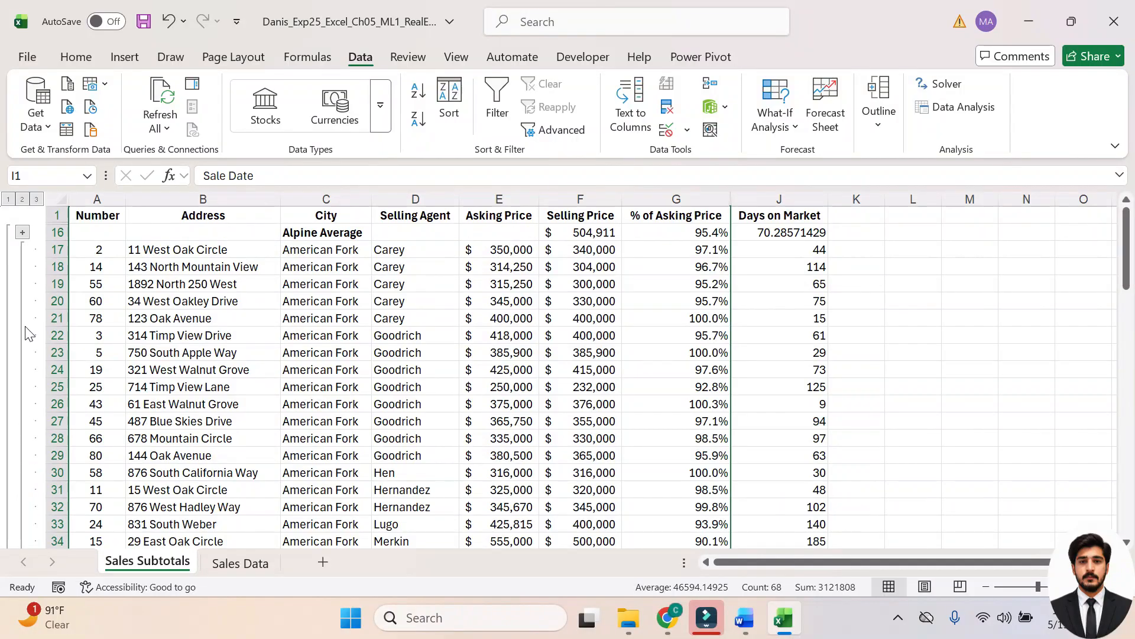
pyautogui.scroll(-3, 37, 343)
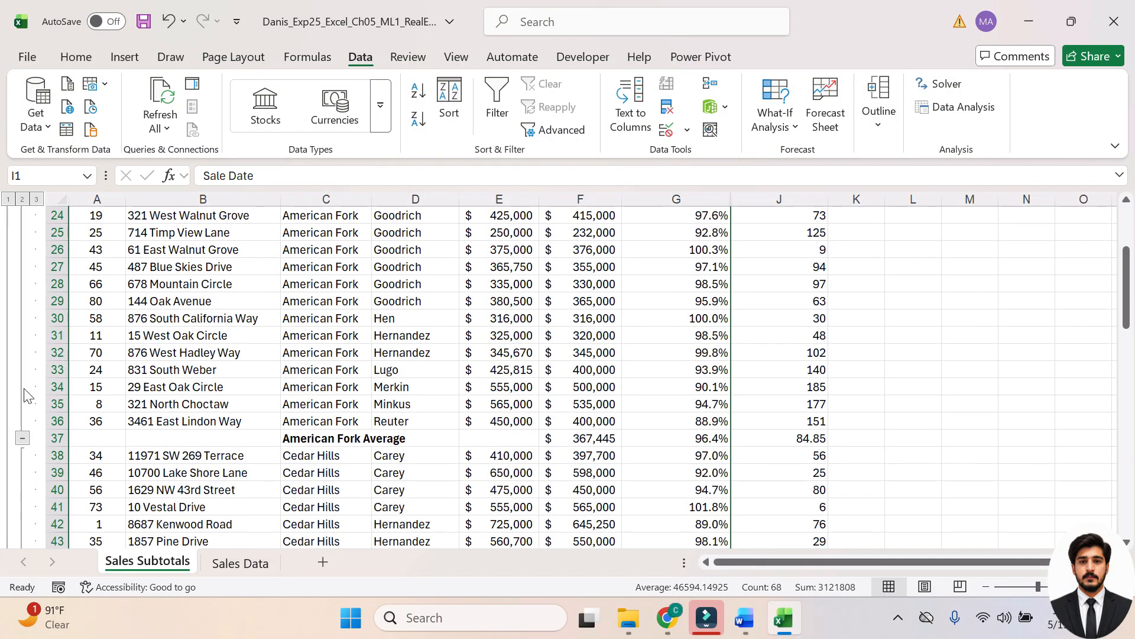
pyautogui.click(22, 438)
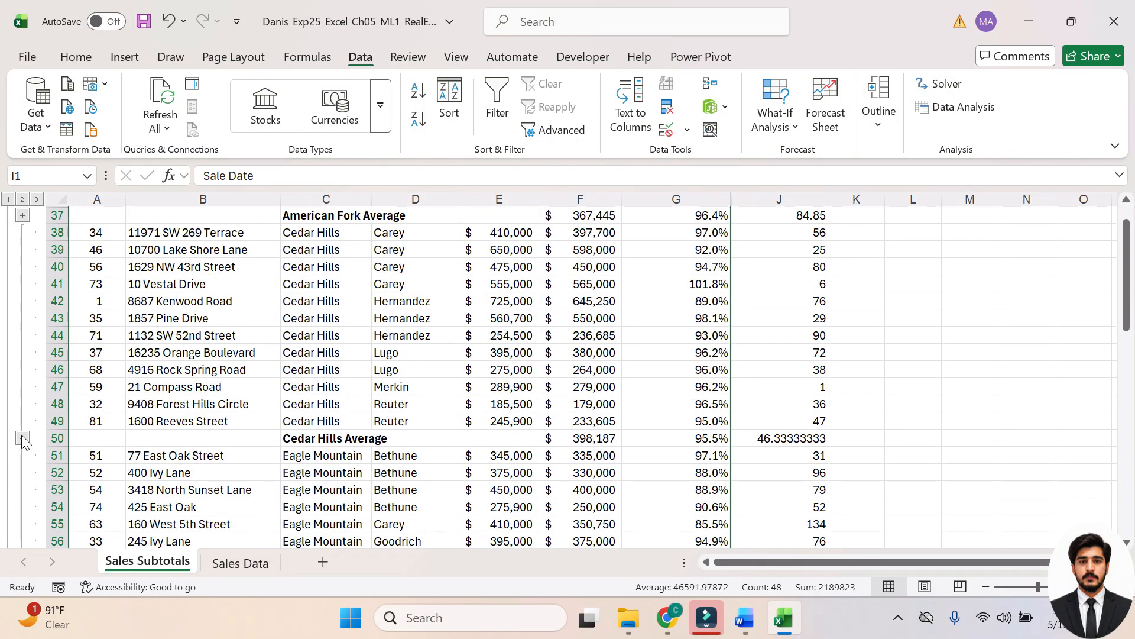
pyautogui.click(22, 438)
pyautogui.scroll(-5, 25, 447)
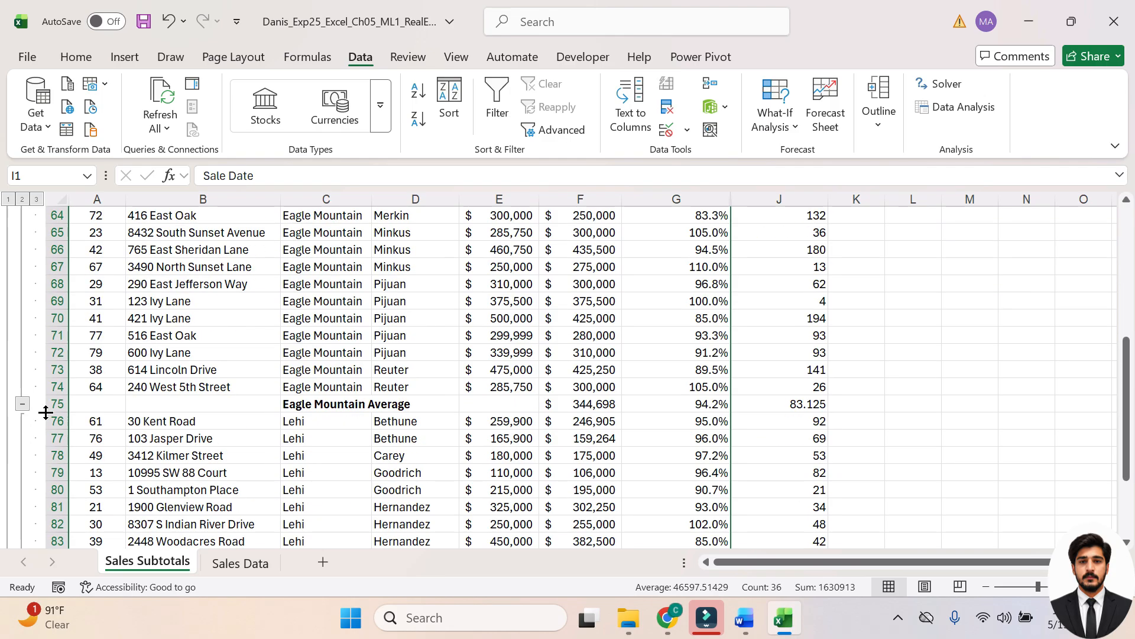
pyautogui.click(23, 404)
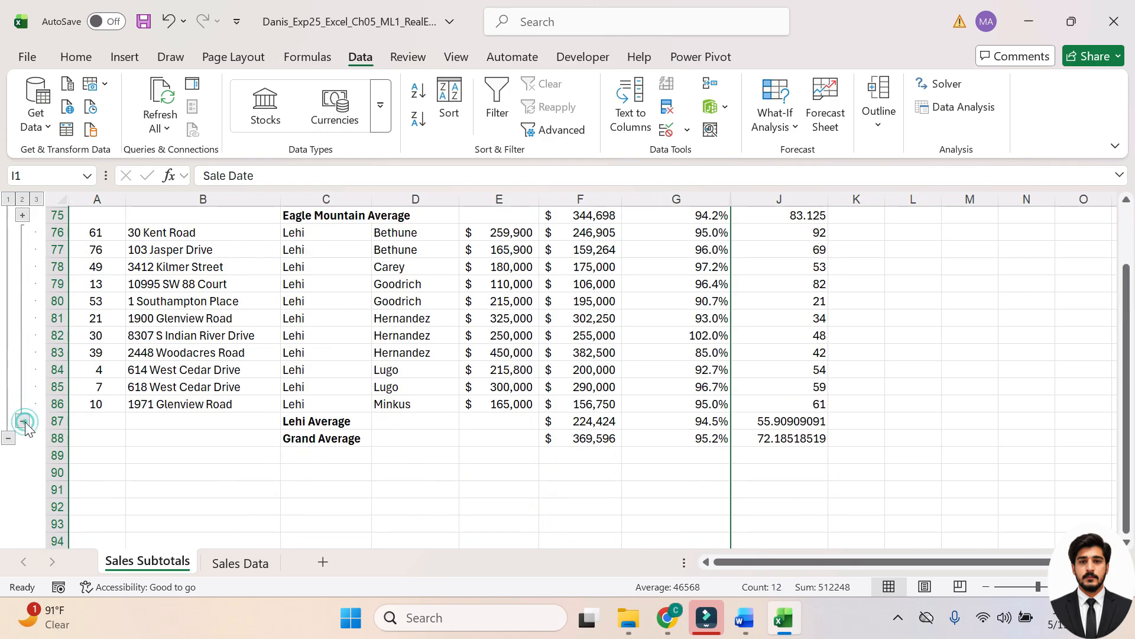
pyautogui.click(22, 421)
pyautogui.scroll(2, 739, 290)
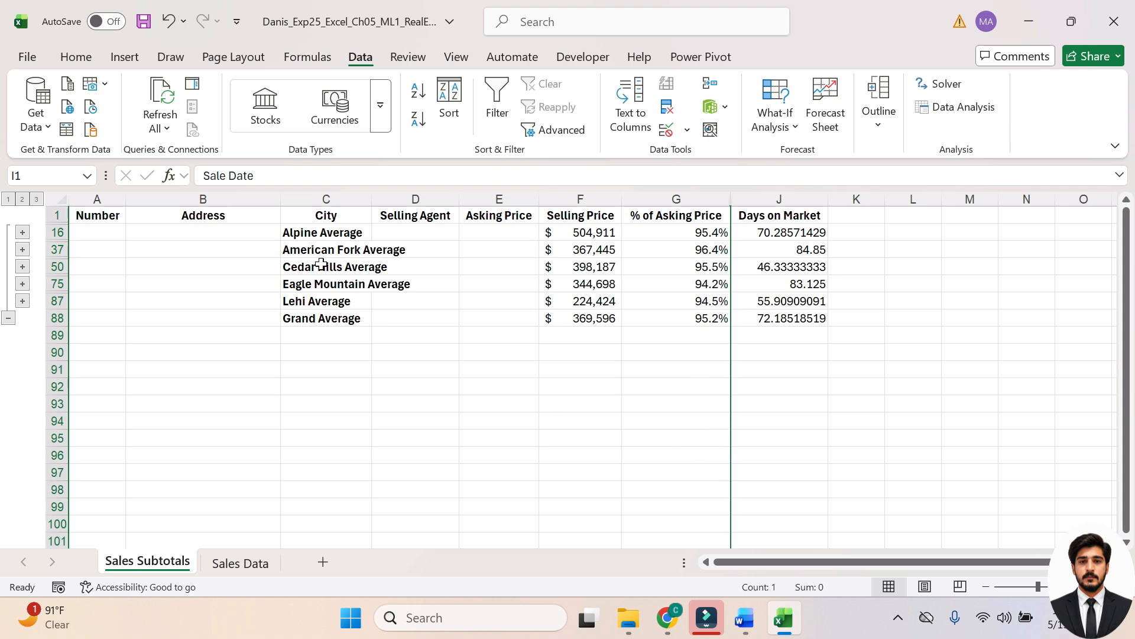
# Recheck the step 4 instruction in Word against the city average and grand average rows in the Excel worksheet.
pyautogui.click(745, 618)
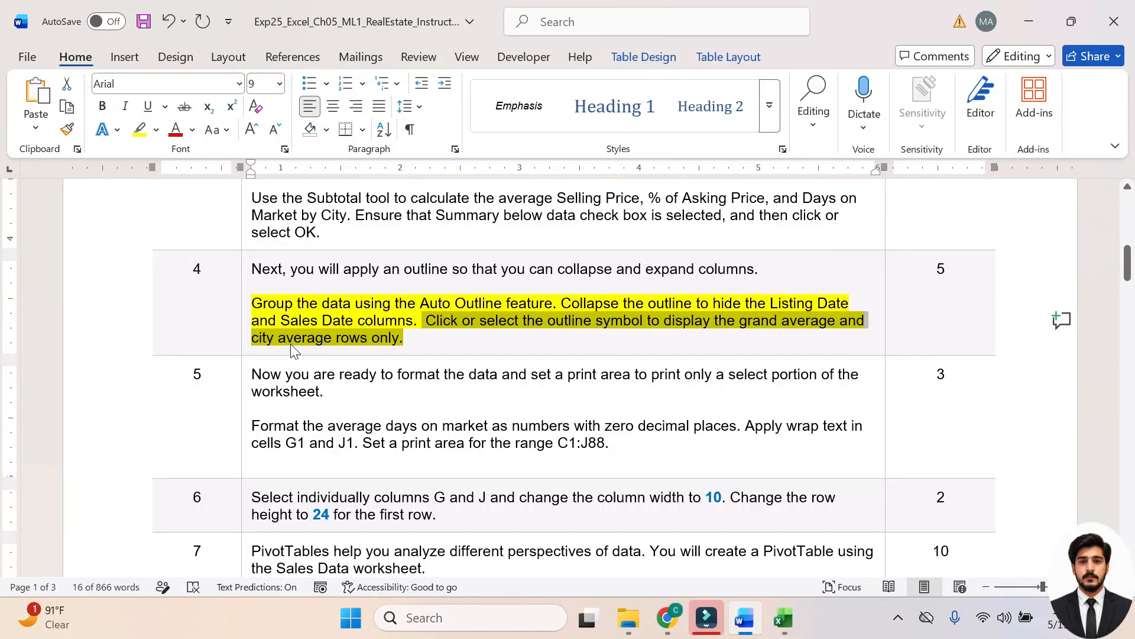
pyautogui.click(783, 617)
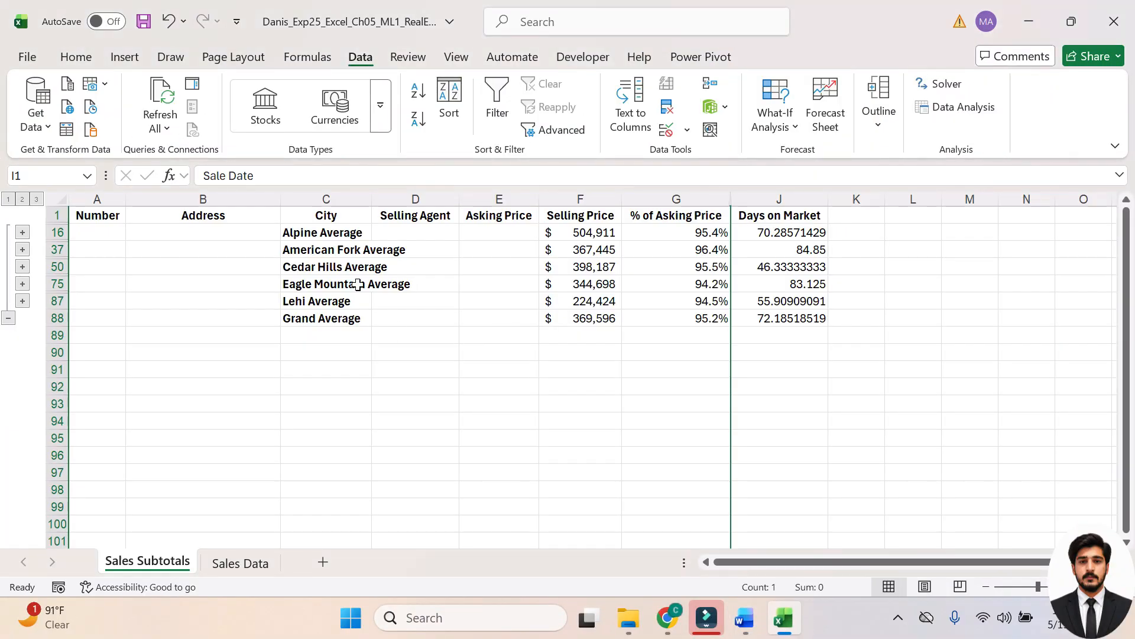
pyautogui.moveTo(301, 238); pyautogui.dragTo(324, 304)
pyautogui.click(324, 320)
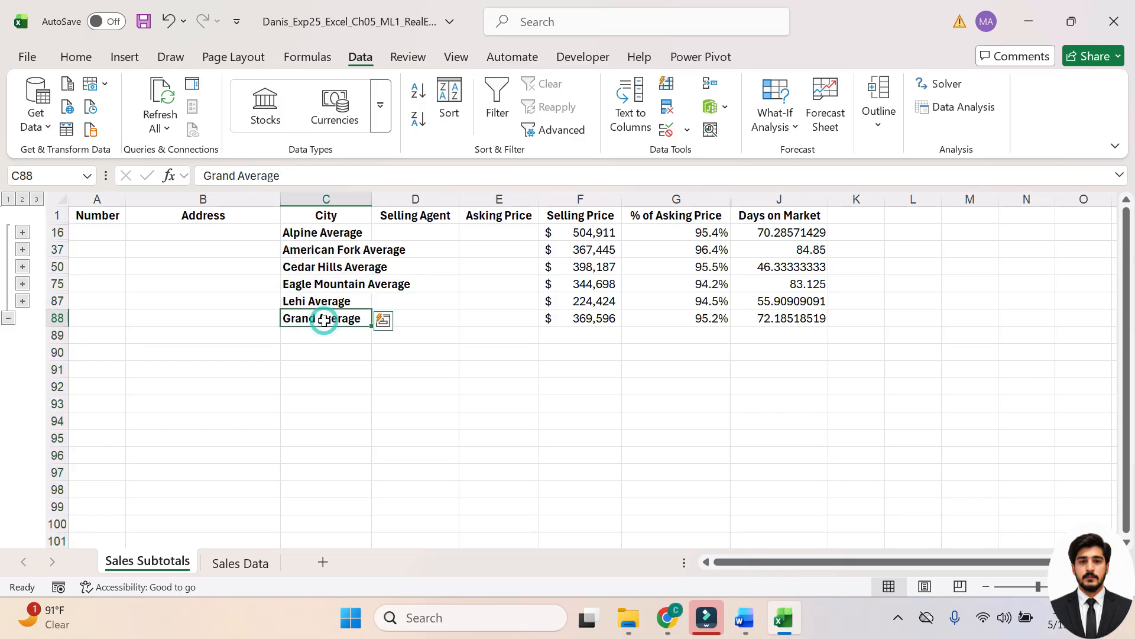
# Switch to Word, remove the highlight from the step 4 instruction, and highlight the step 5 formatting and print area instruction in yellow.
pyautogui.click(743, 617)
pyautogui.hotkey('ctrl', 'z')
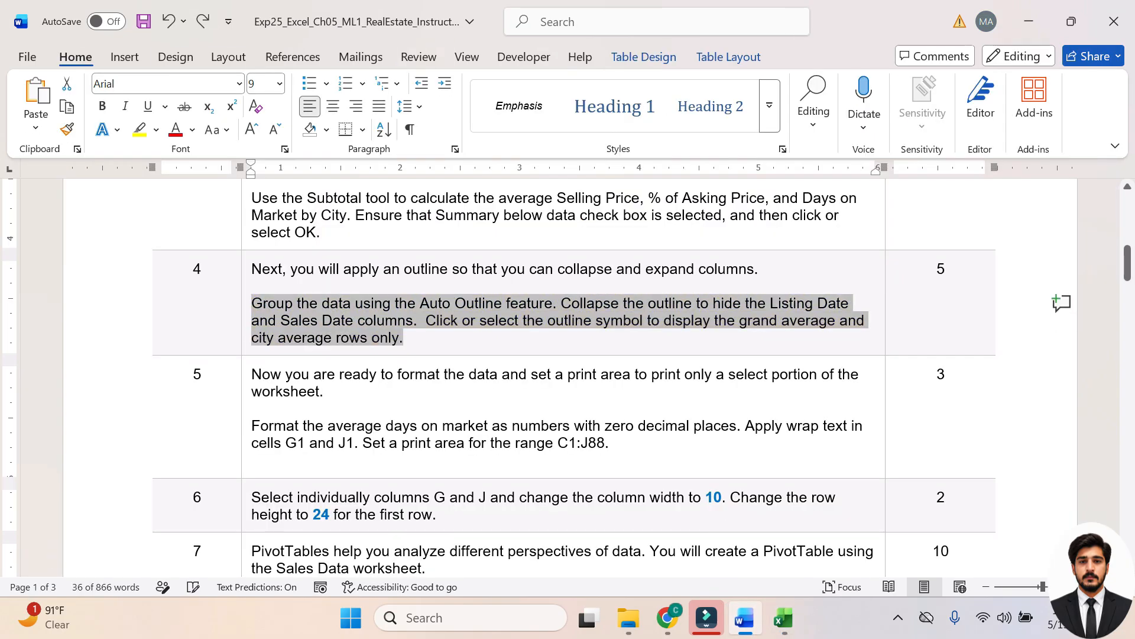
pyautogui.tripleClick(327, 390)
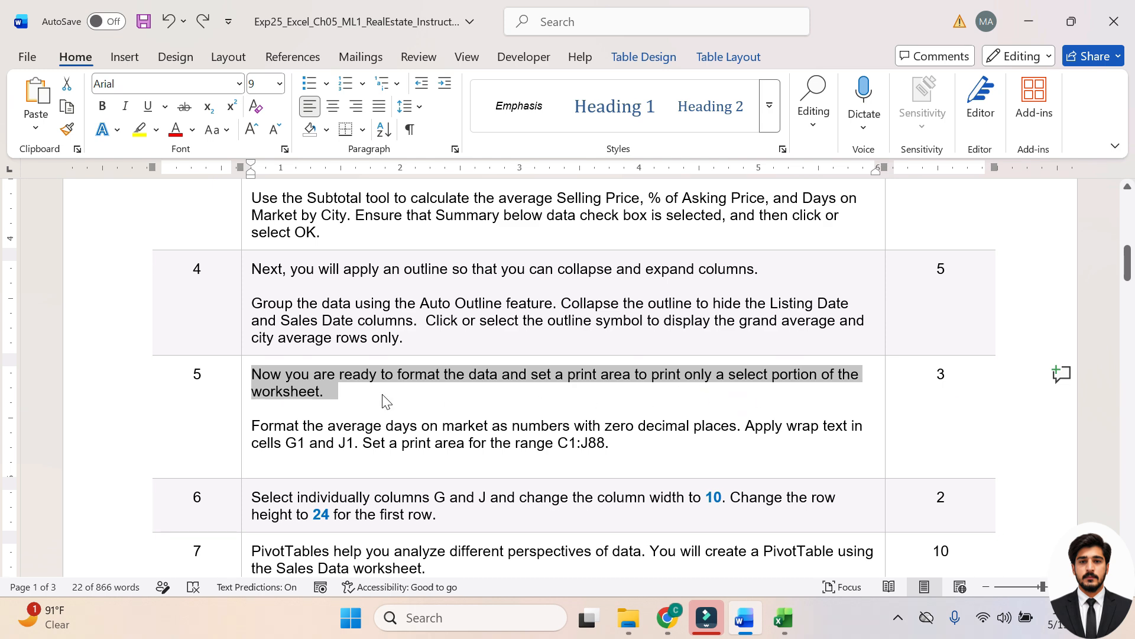
pyautogui.moveTo(634, 453); pyautogui.dragTo(231, 431)
pyautogui.click(279, 442)
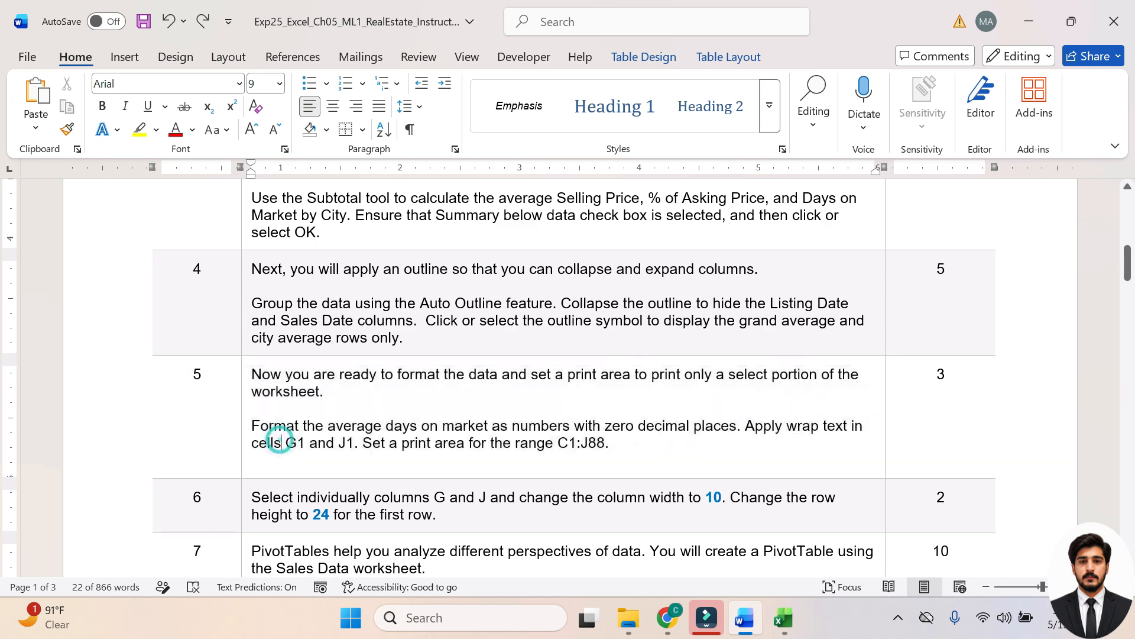
pyautogui.moveTo(637, 456)
pyautogui.mouseDown()
pyautogui.moveTo(292, 443)
pyautogui.moveTo(251, 427)
pyautogui.mouseUp()
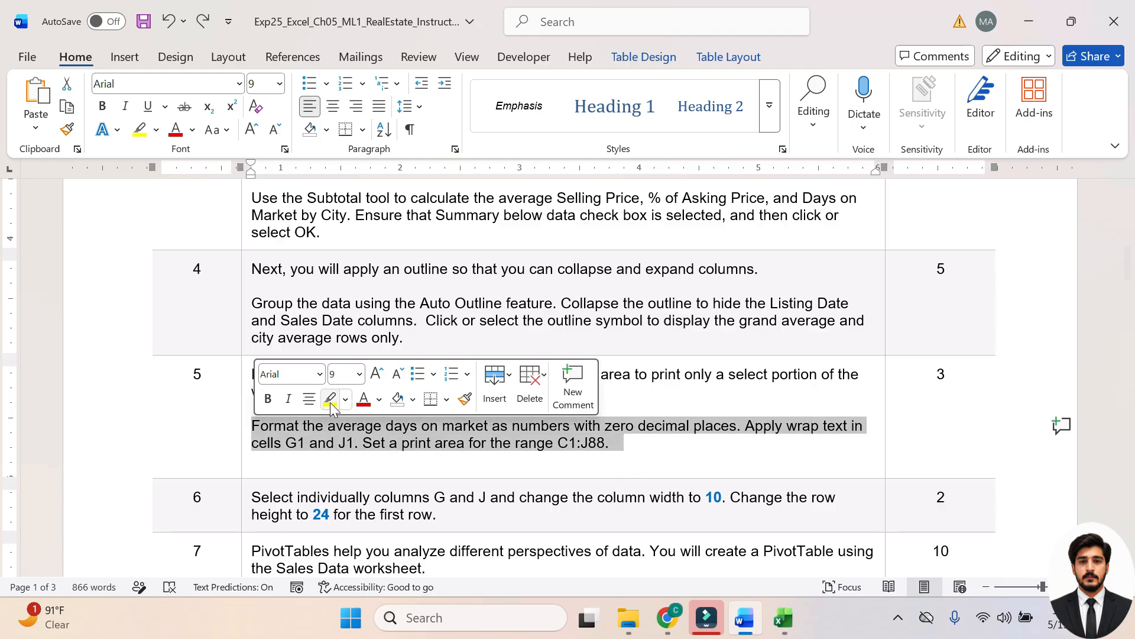
pyautogui.click(333, 398)
pyautogui.click(340, 459)
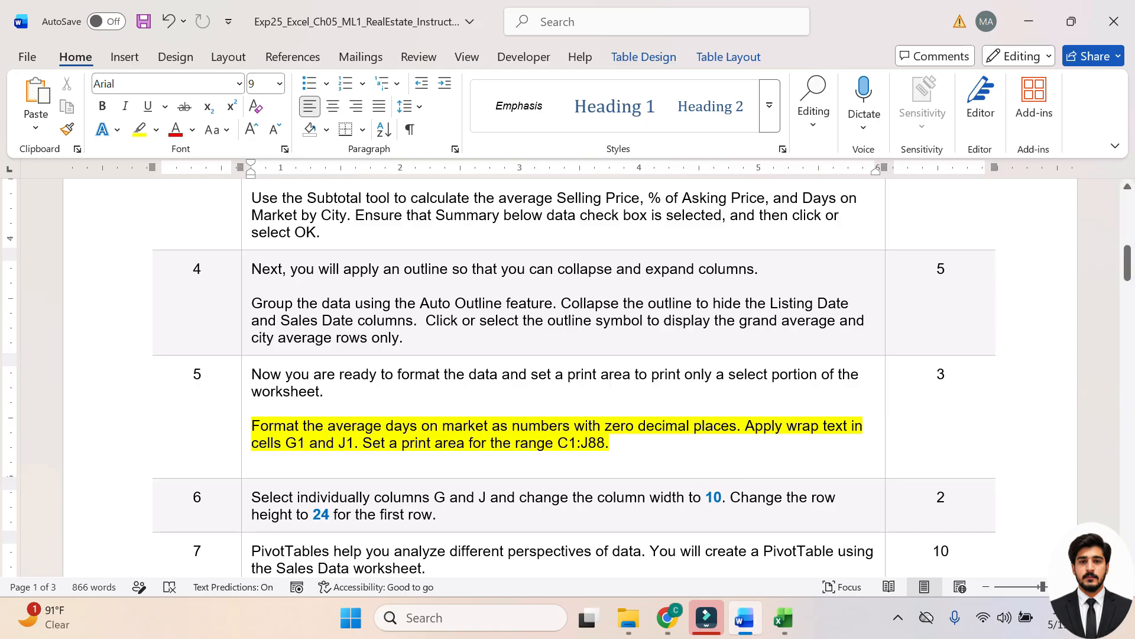
# Read the step 5 number format instruction in Word and apply the Number format to the Days on Market averages, J16:J88, in Excel.
pyautogui.moveTo(327, 426); pyautogui.dragTo(508, 426)
pyautogui.hotkey('alt', 'Tab')
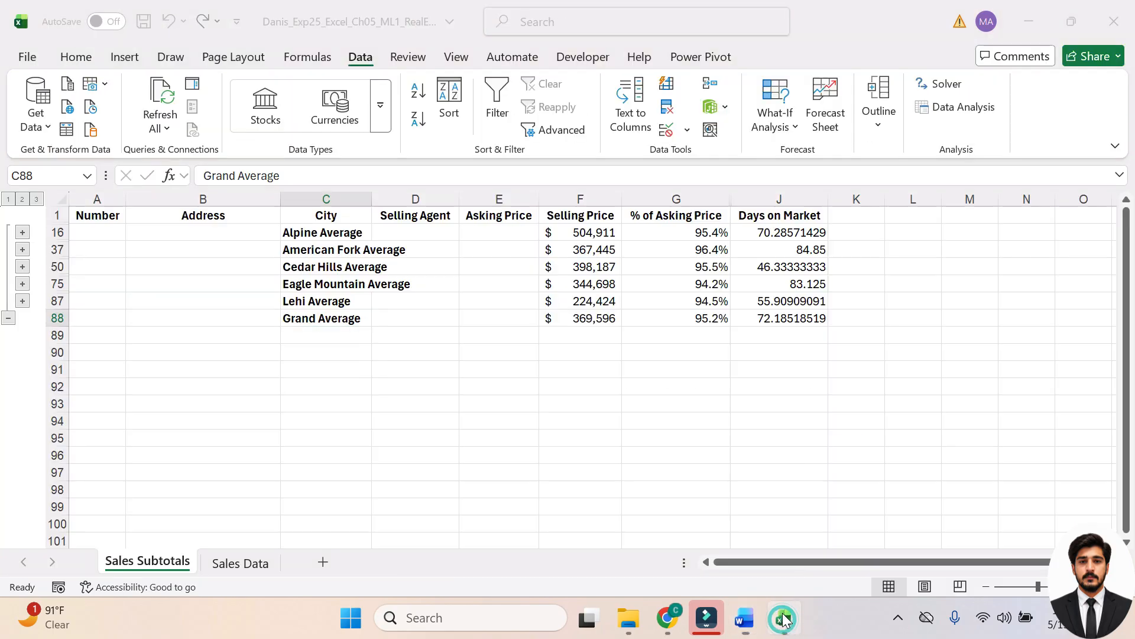
pyautogui.moveTo(784, 233); pyautogui.dragTo(798, 322)
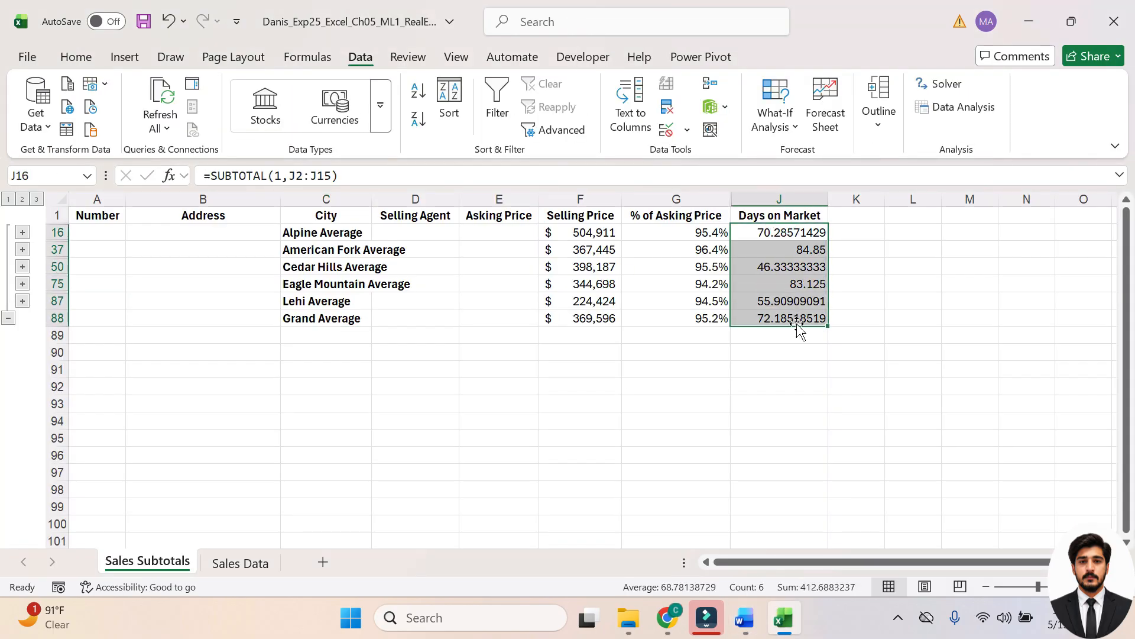
pyautogui.click(744, 617)
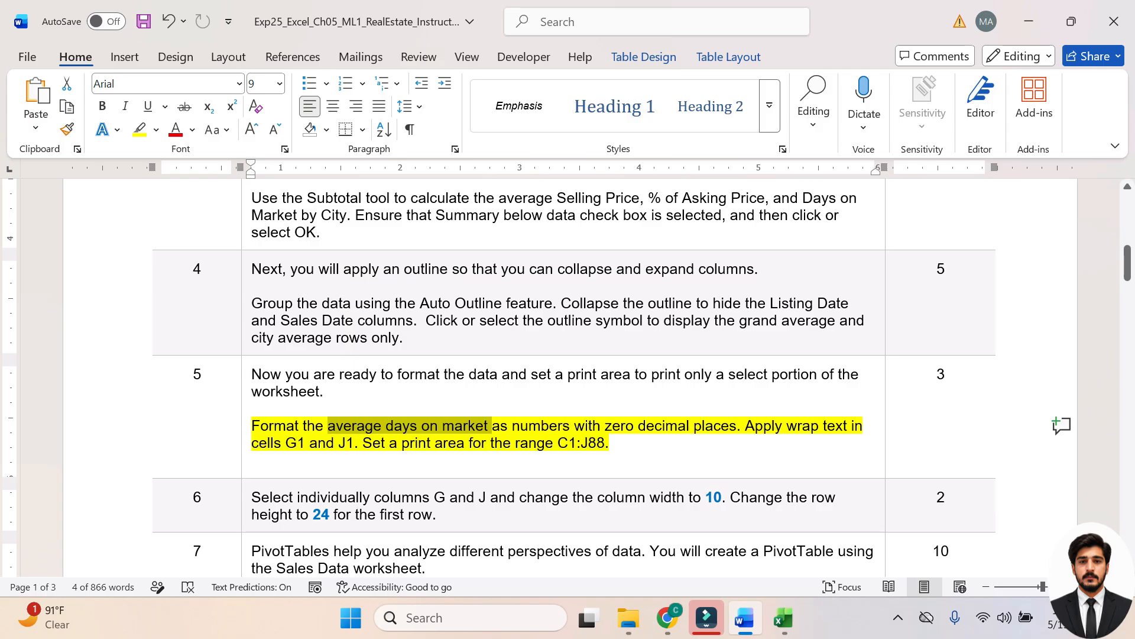
pyautogui.moveTo(512, 426); pyautogui.dragTo(737, 426)
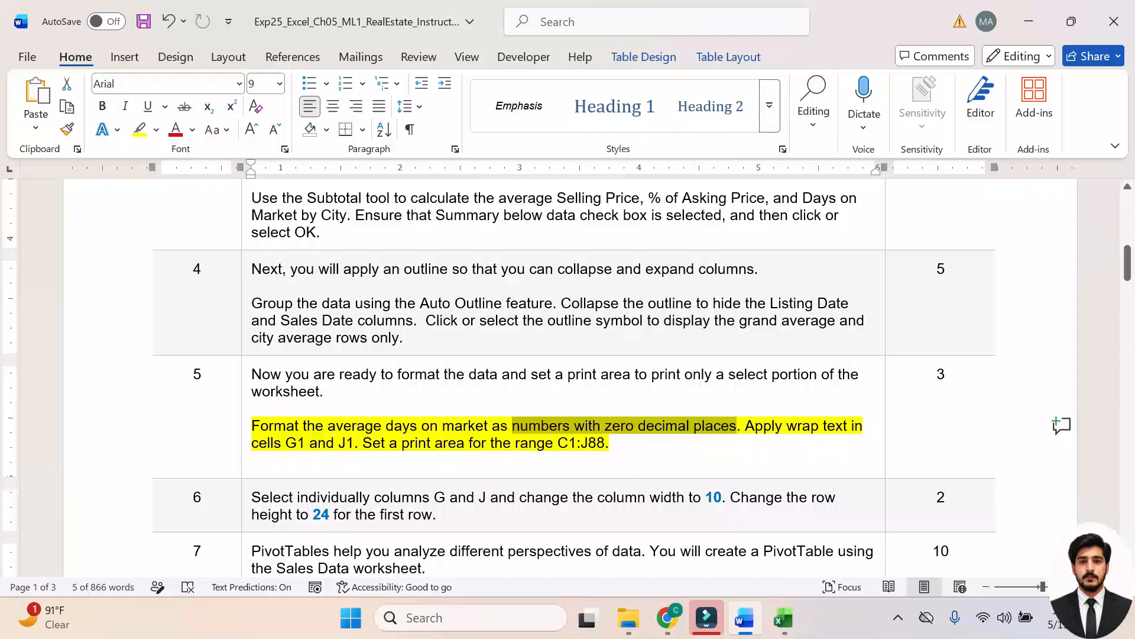
pyautogui.click(784, 617)
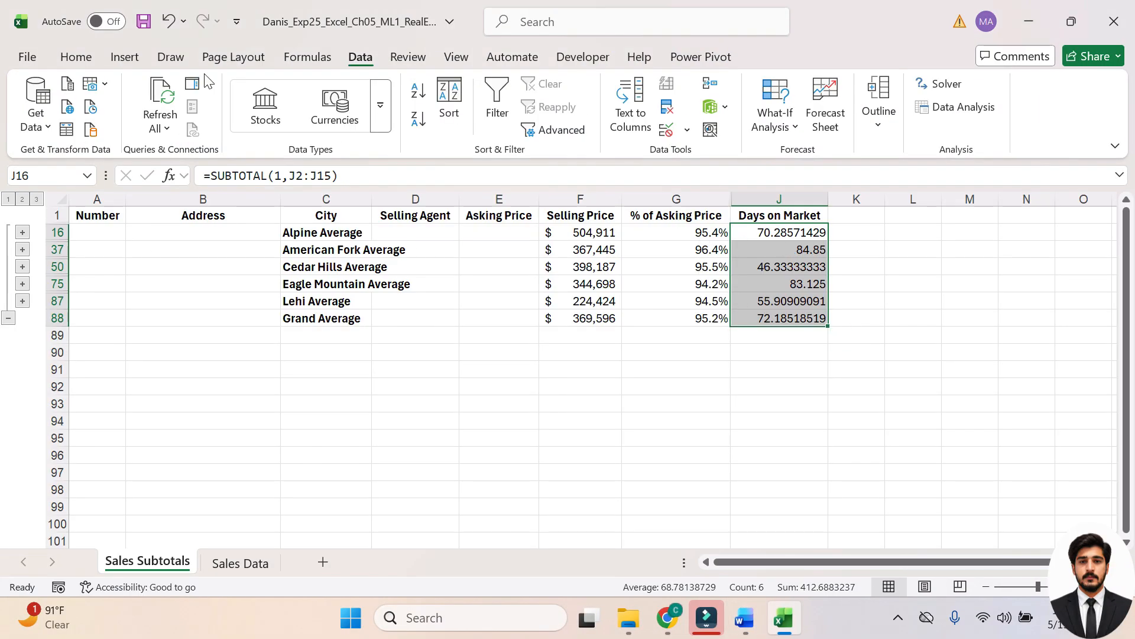
pyautogui.click(76, 57)
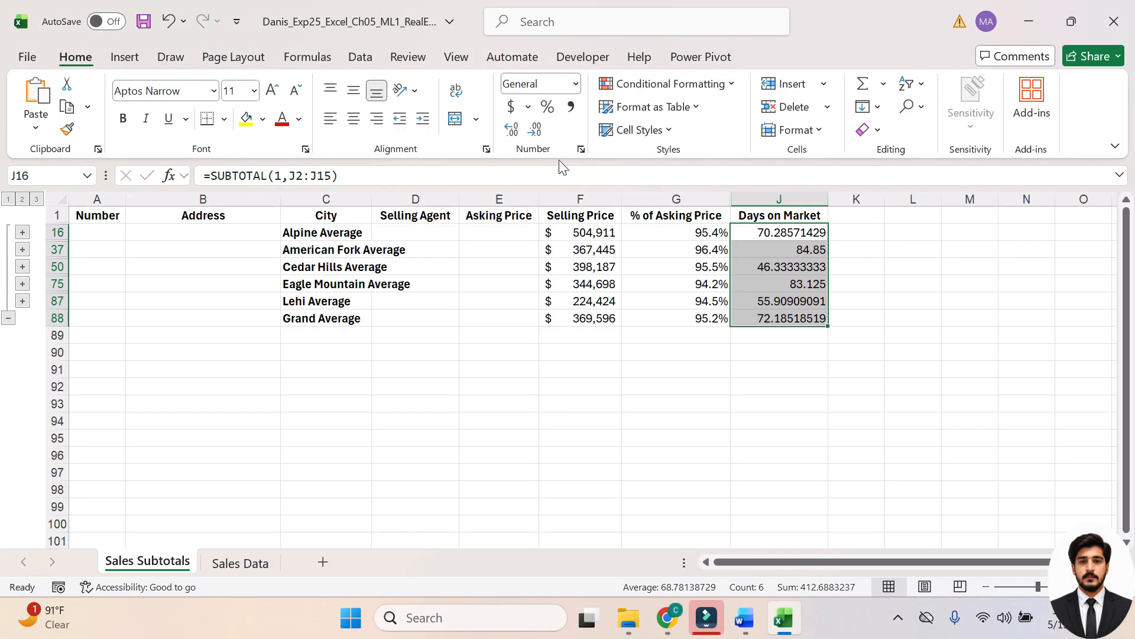
pyautogui.click(576, 85)
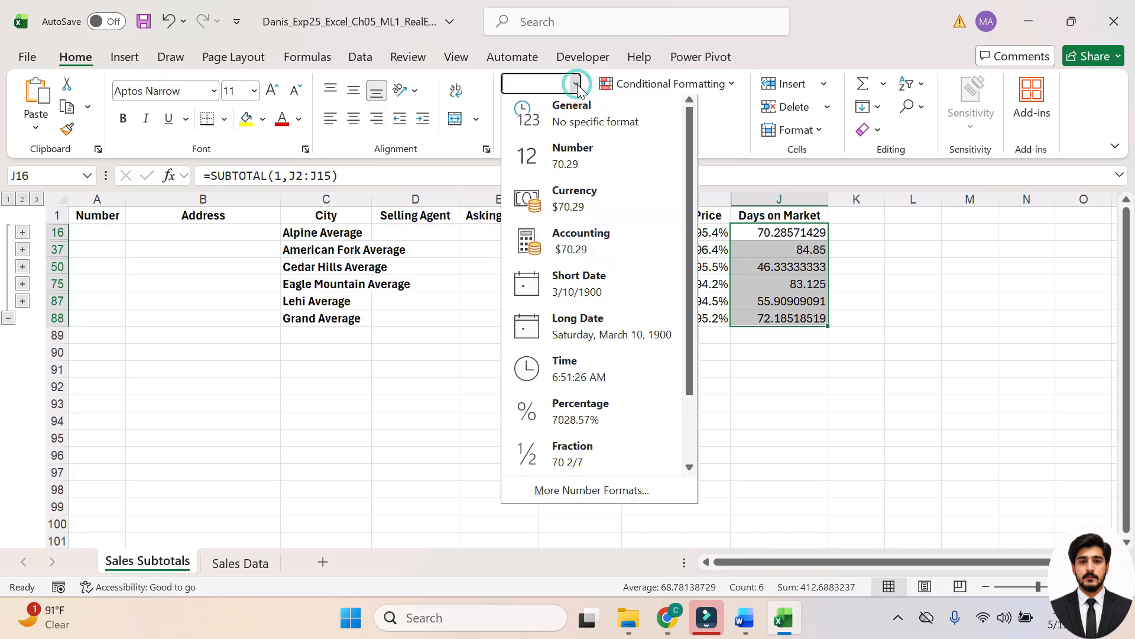
pyautogui.click(598, 167)
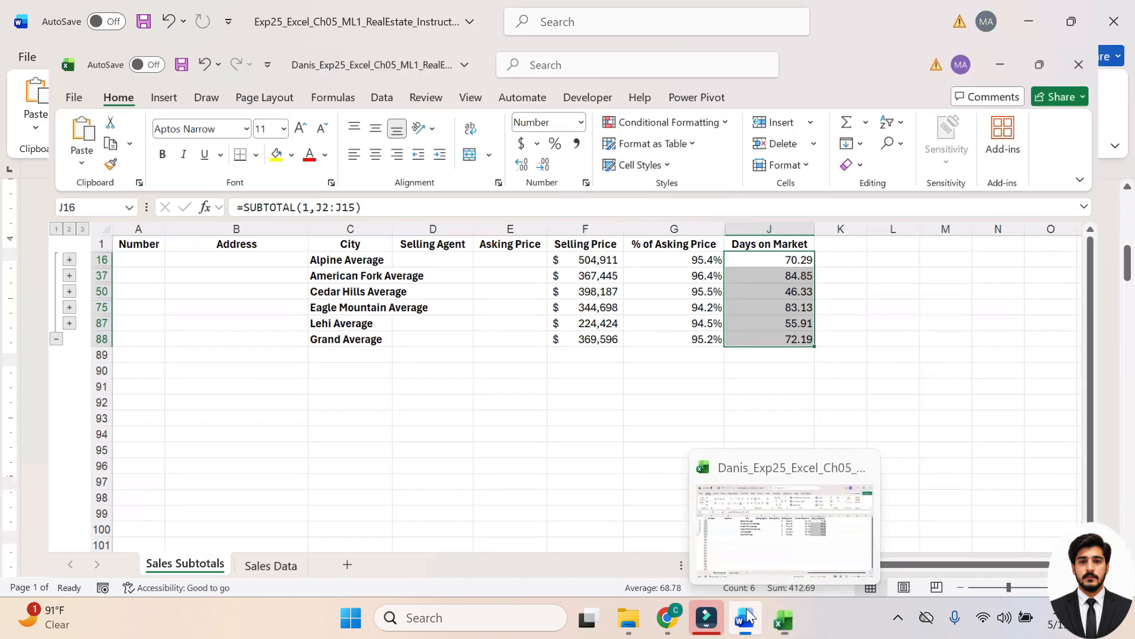
# Recheck the decimal places instruction in Word and reduce the Days on Market averages in Excel to zero decimal places.
pyautogui.click(744, 618)
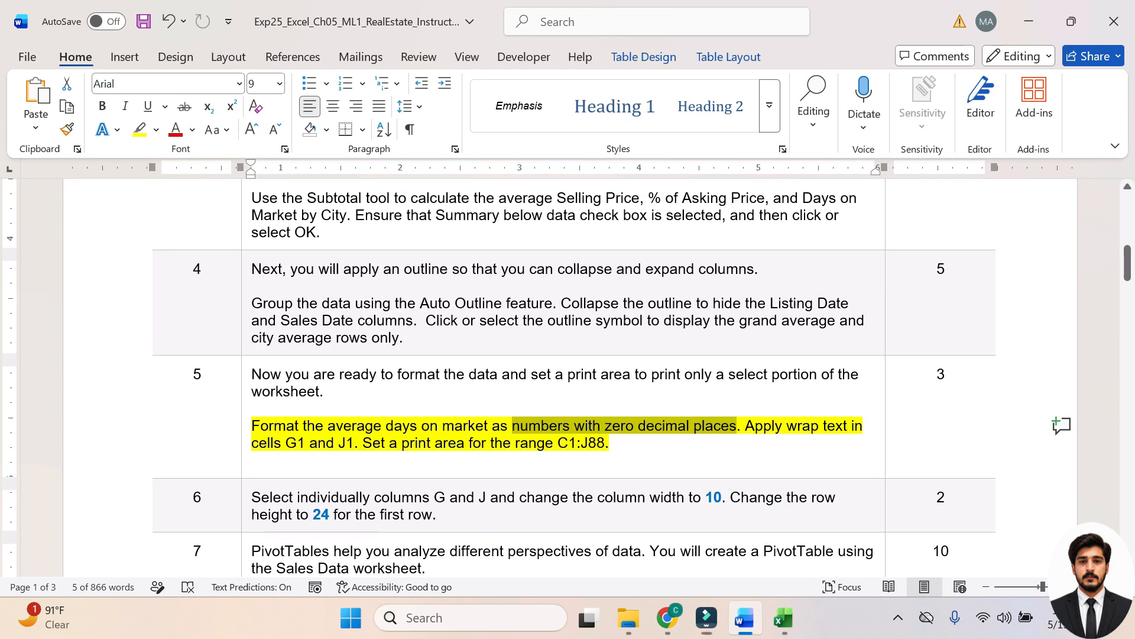
pyautogui.click(784, 618)
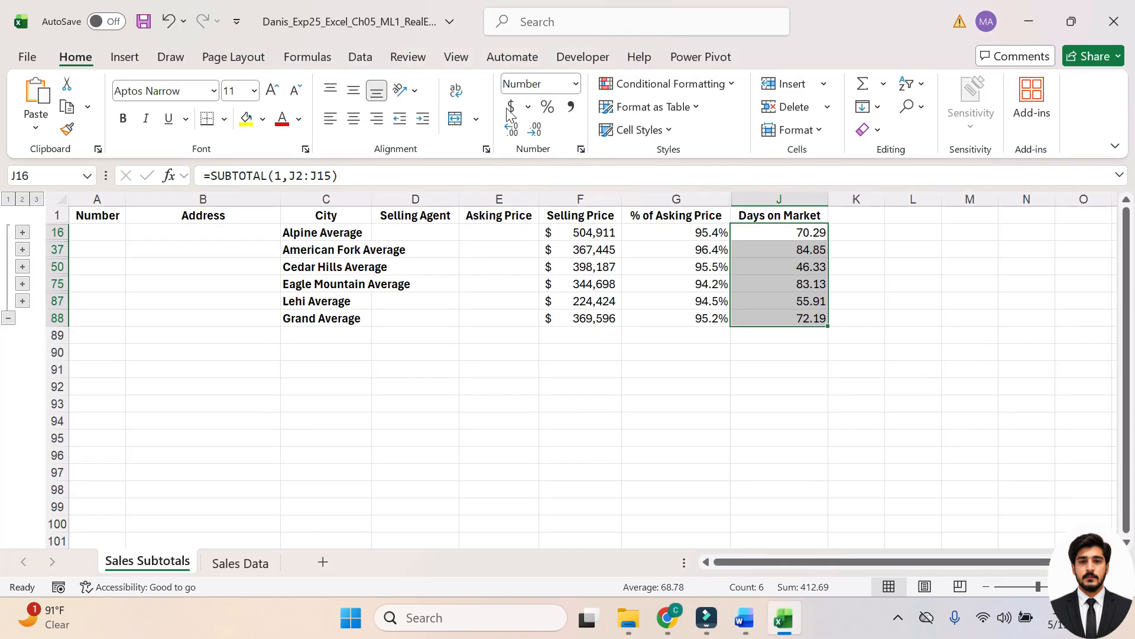
pyautogui.click(534, 131)
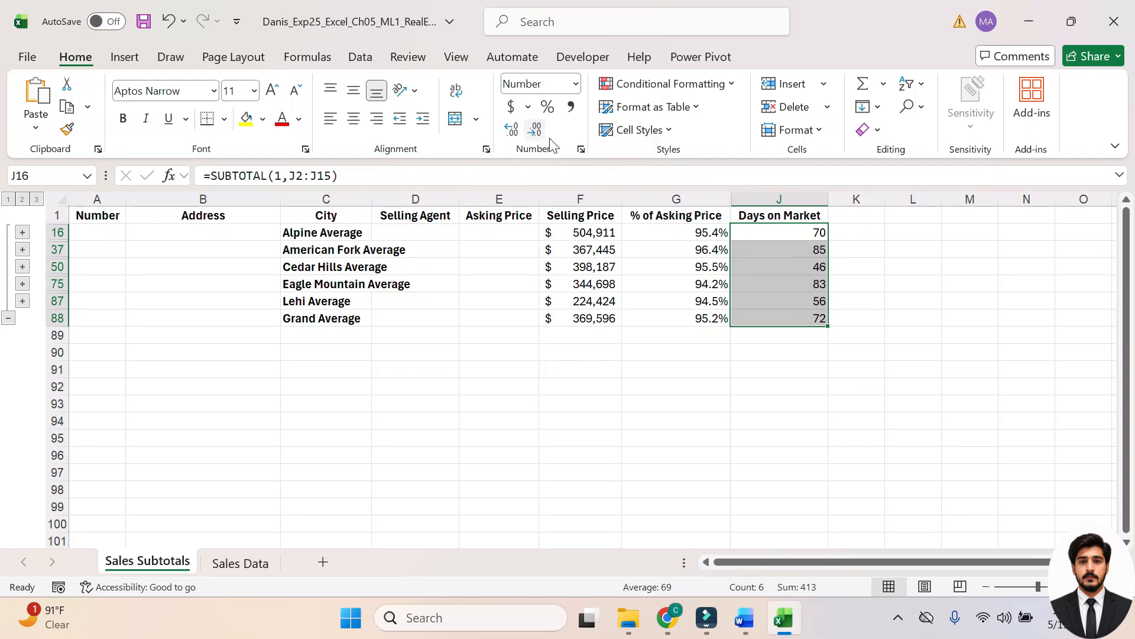
# Read the wrap text instruction in Word and apply Wrap Text to header cells G1 and J1 in Excel.
pyautogui.click(764, 627)
pyautogui.moveTo(704, 445); pyautogui.dragTo(741, 427)
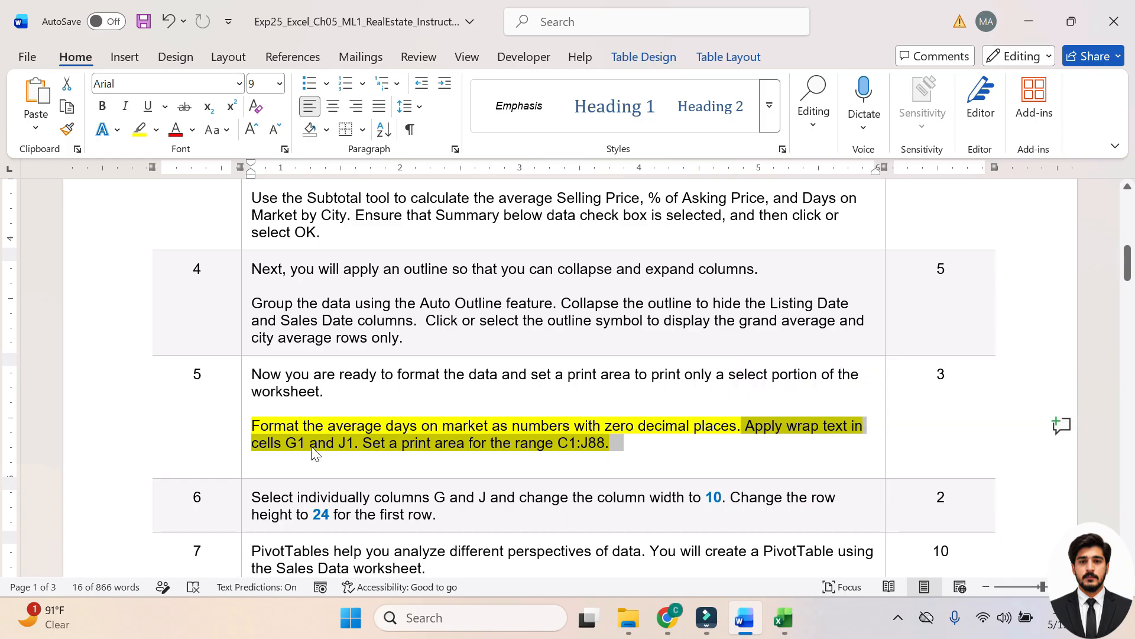
pyautogui.click(345, 445)
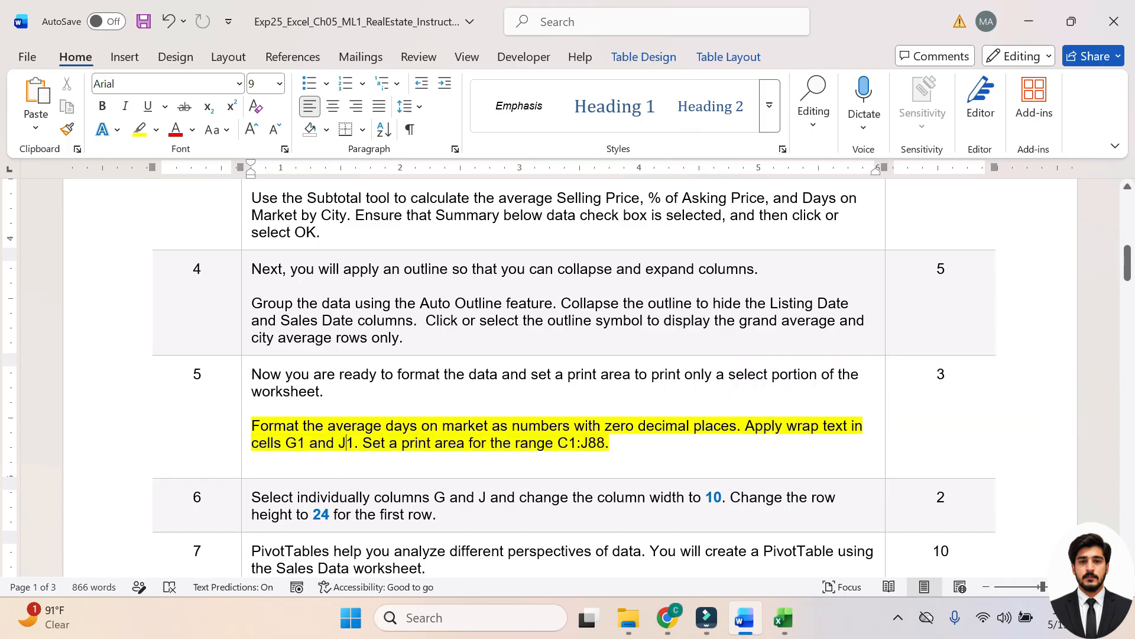
pyautogui.click(784, 617)
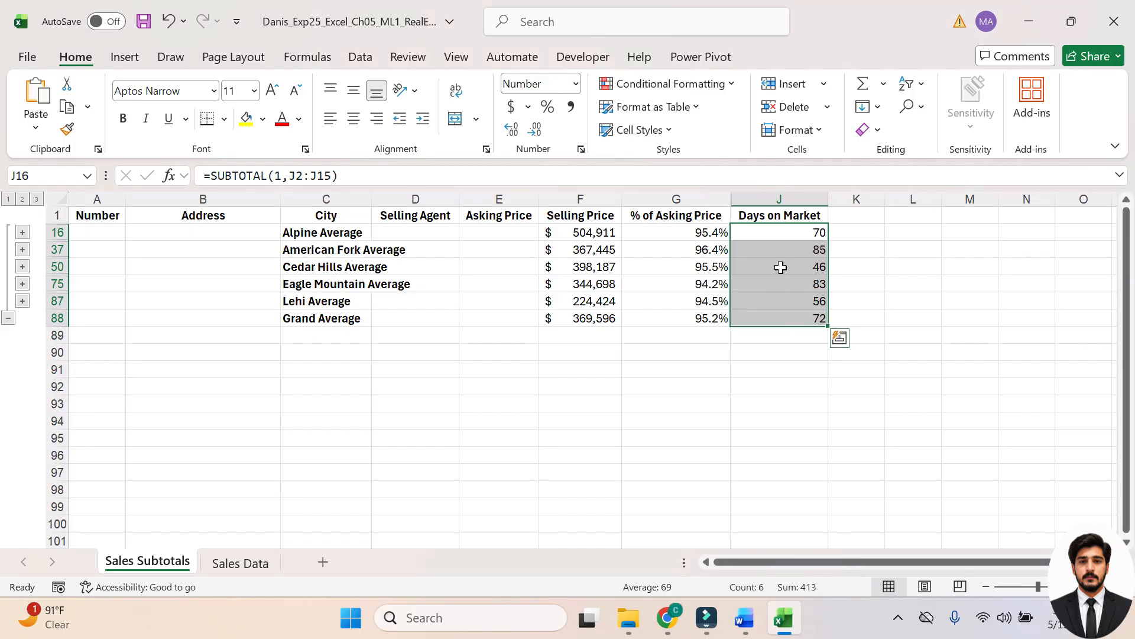
pyautogui.click(684, 215)
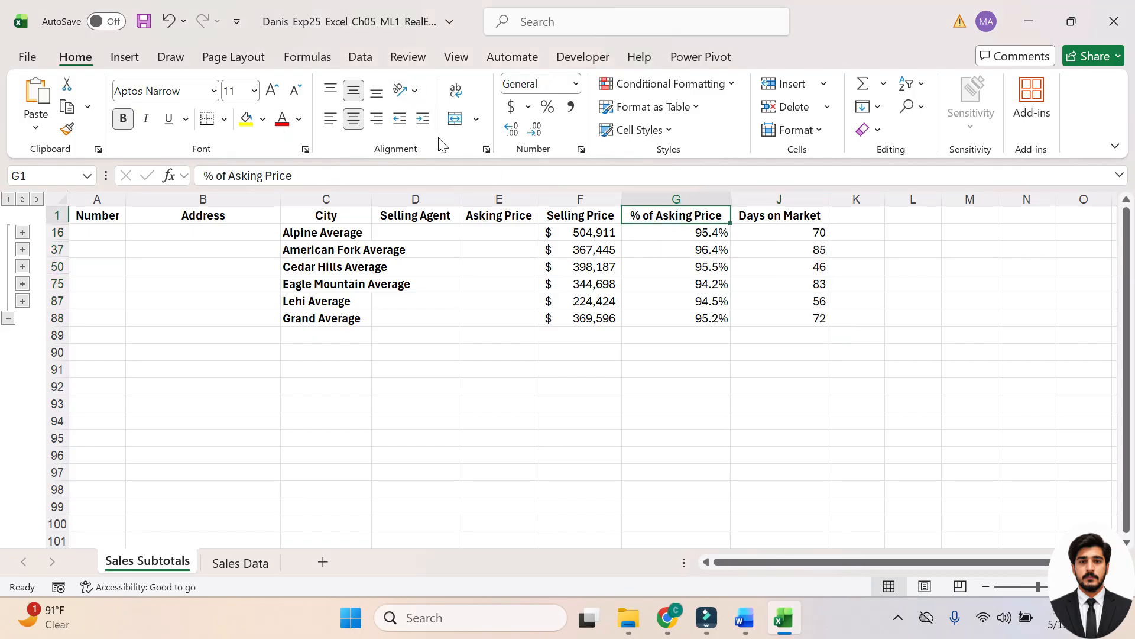
pyautogui.click(455, 100)
pyautogui.click(773, 216)
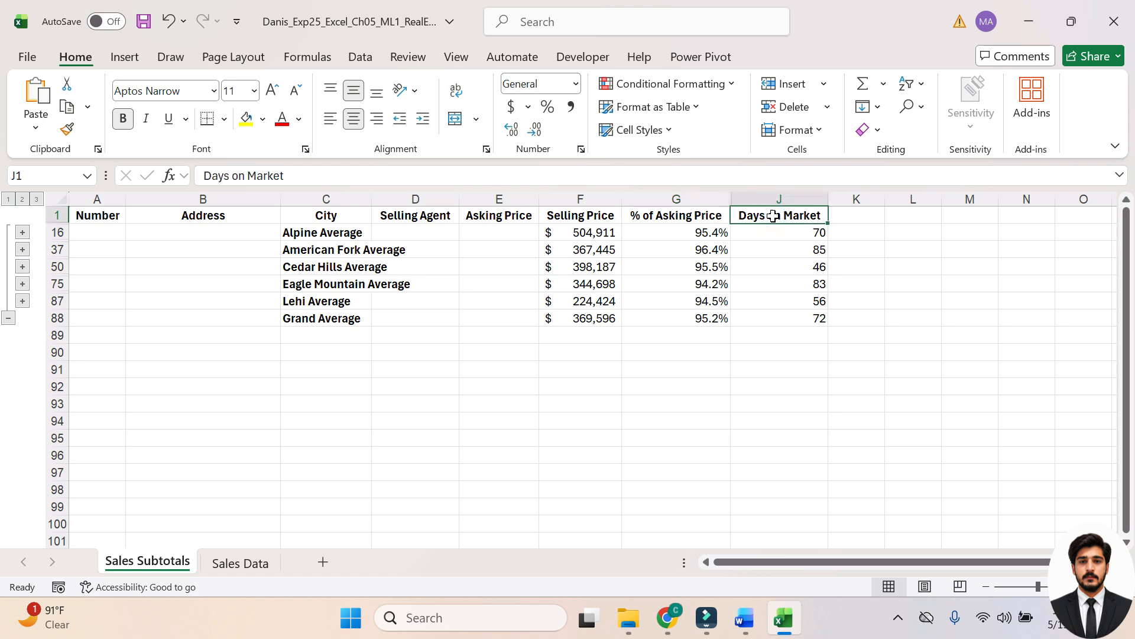
pyautogui.click(456, 94)
# Read the print area instruction in Word and set C1:J88 as the print area of the Sales Subtotals worksheet in Excel.
pyautogui.click(744, 626)
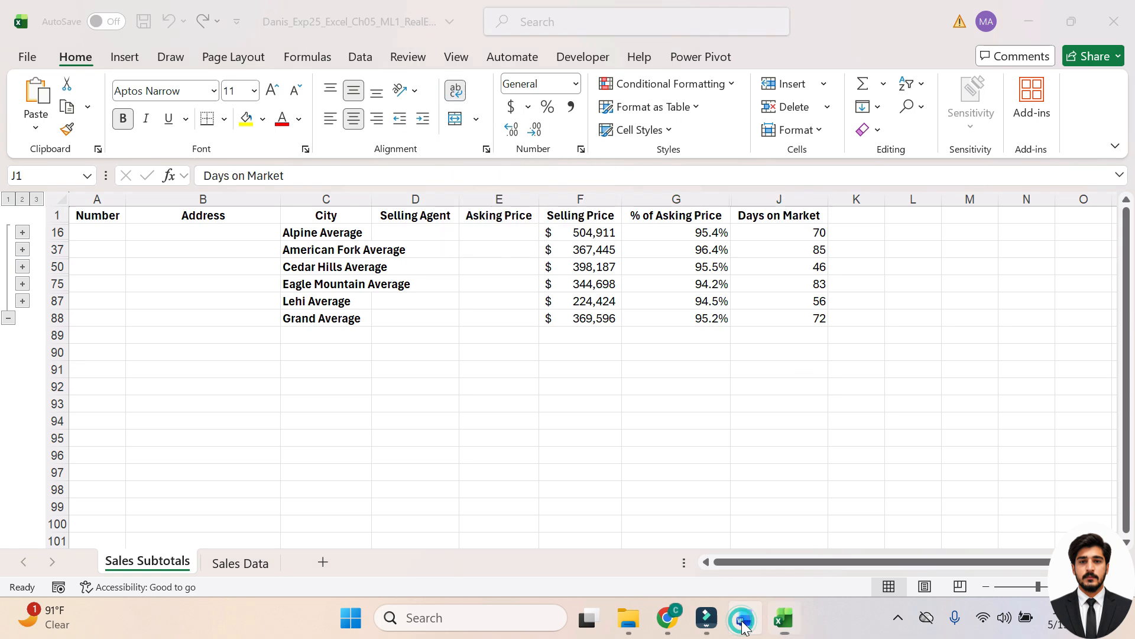
pyautogui.moveTo(618, 443); pyautogui.dragTo(374, 443)
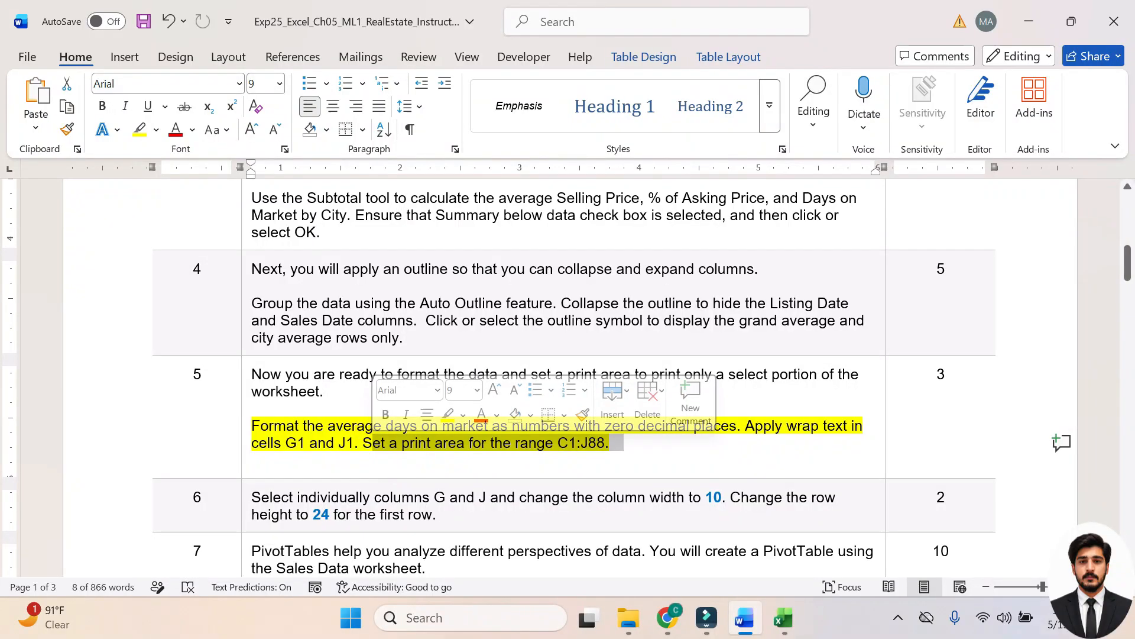
pyautogui.click(388, 475)
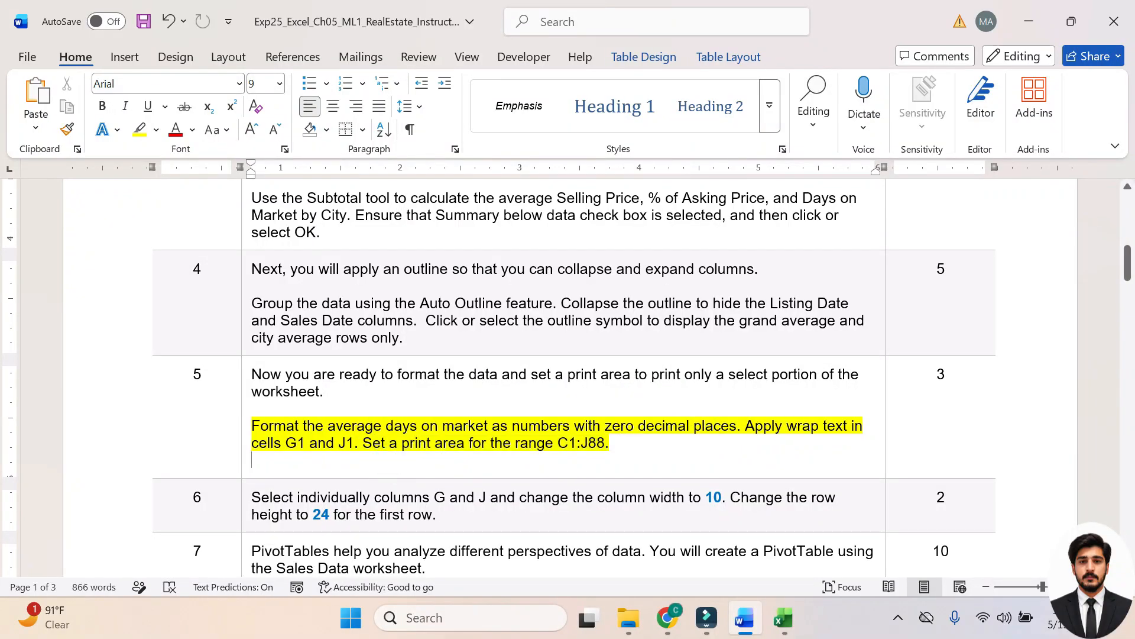
pyautogui.moveTo(557, 444); pyautogui.dragTo(604, 449)
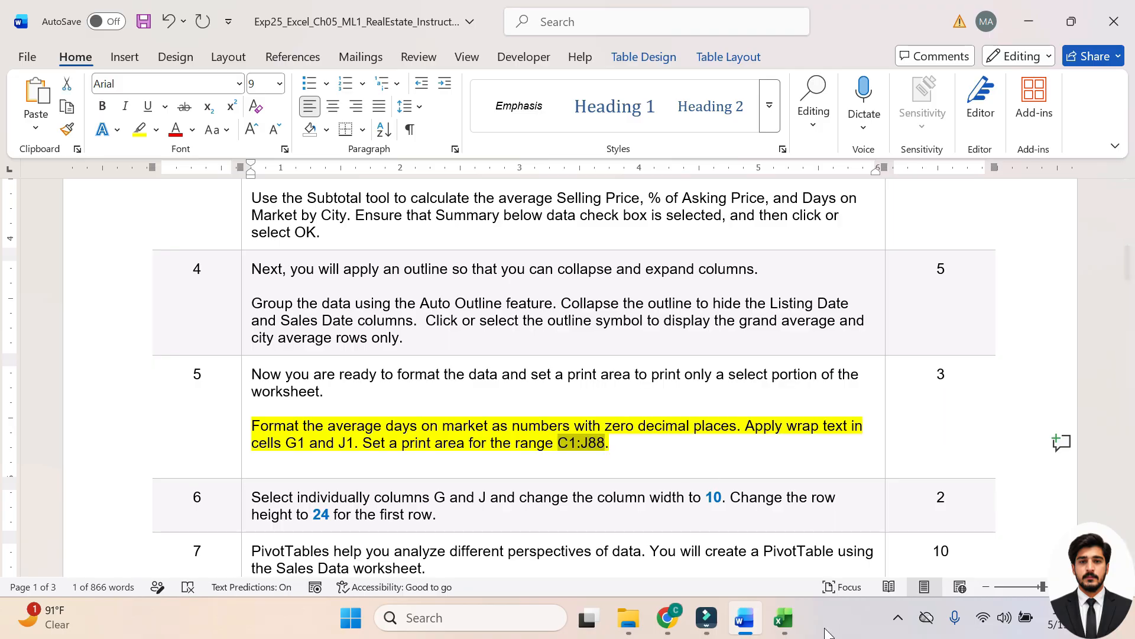
pyautogui.click(783, 619)
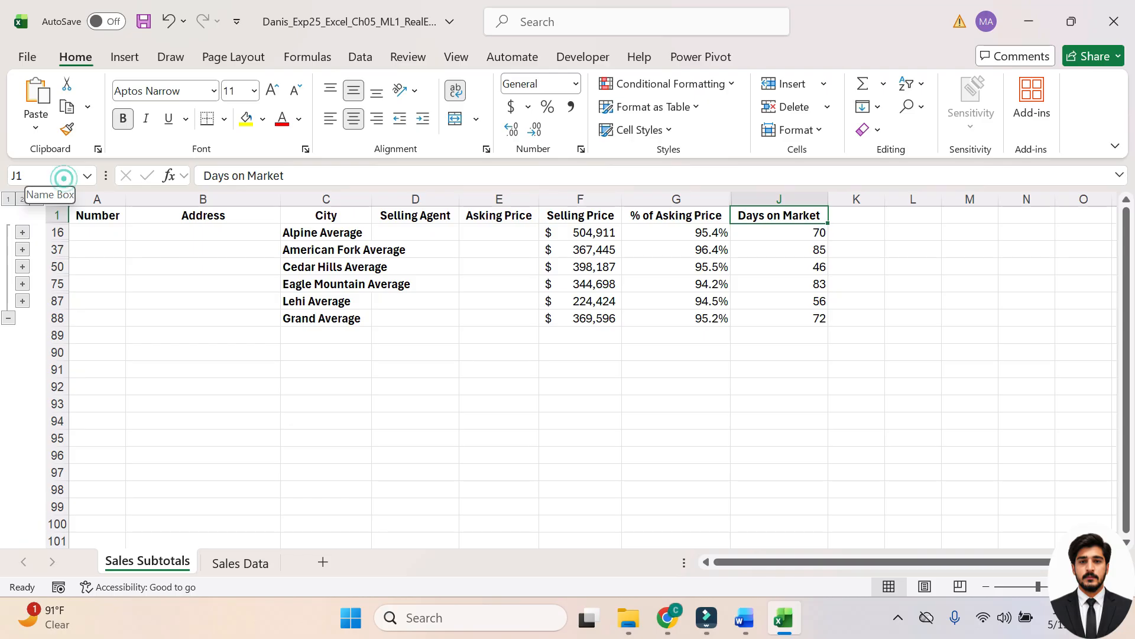
pyautogui.click(60, 176)
pyautogui.write('C1:J88')
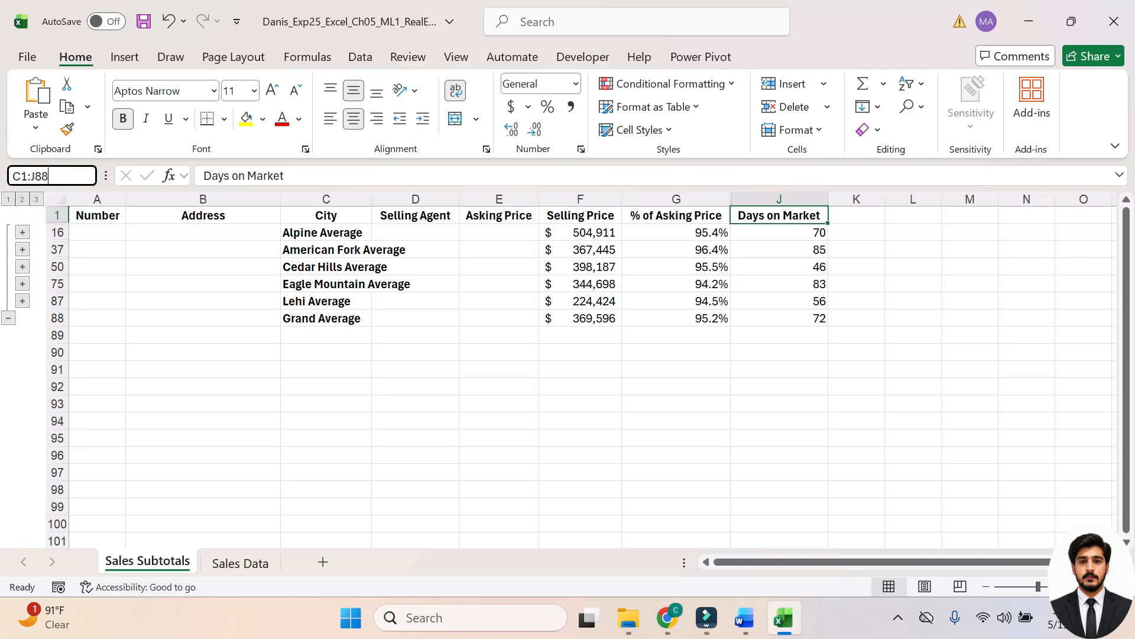
pyautogui.press('Return')
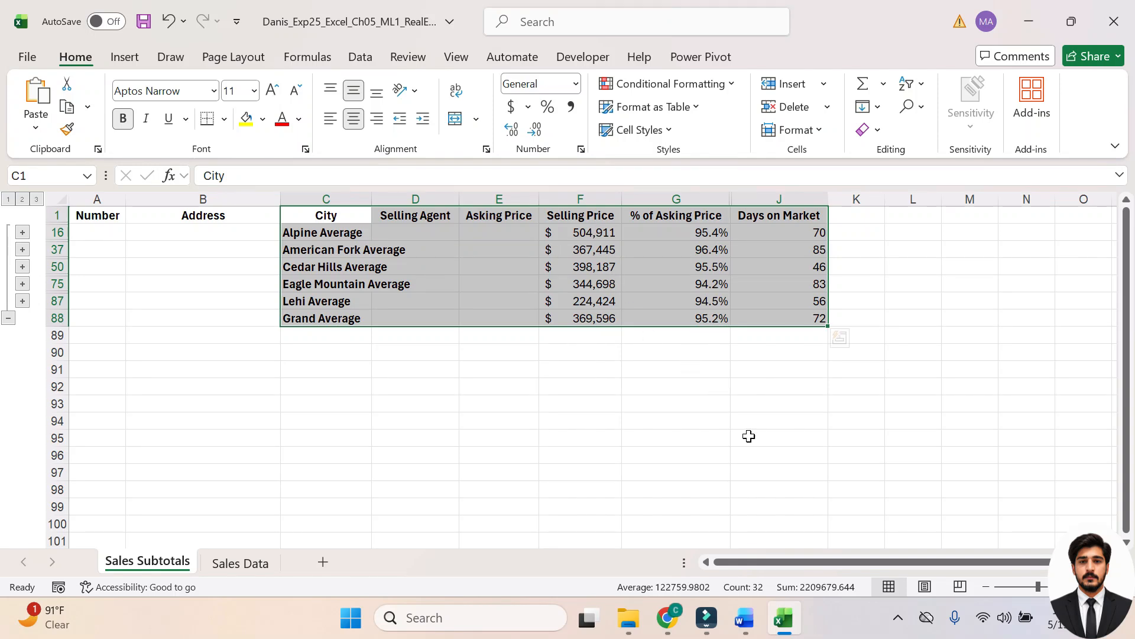
pyautogui.click(752, 634)
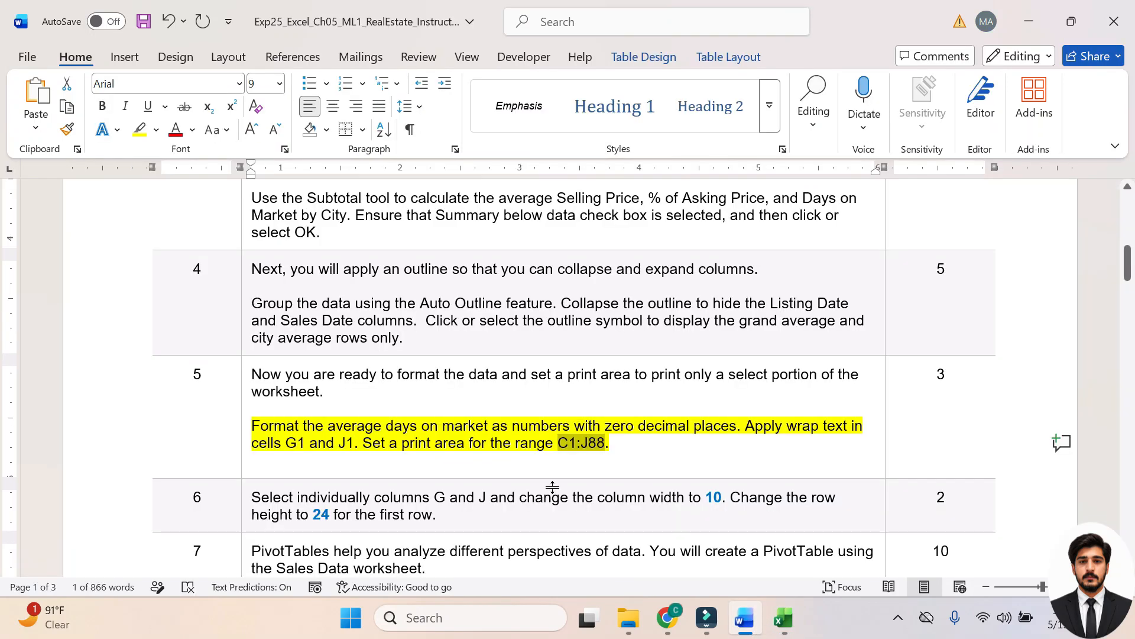
pyautogui.moveTo(363, 442); pyautogui.dragTo(553, 444)
pyautogui.click(768, 624)
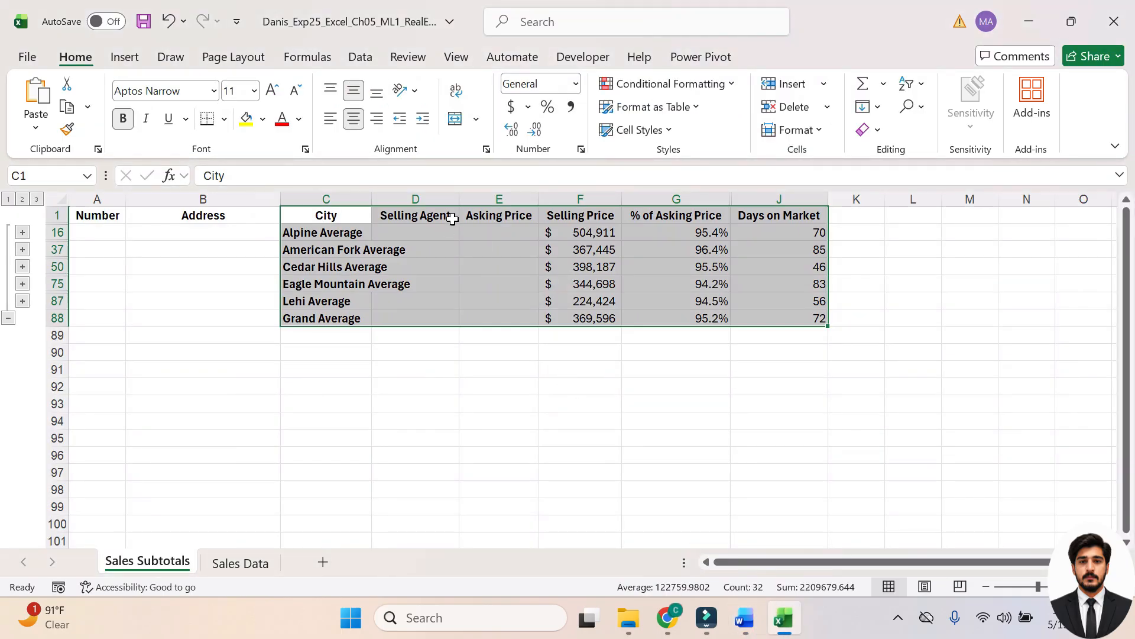
pyautogui.click(232, 57)
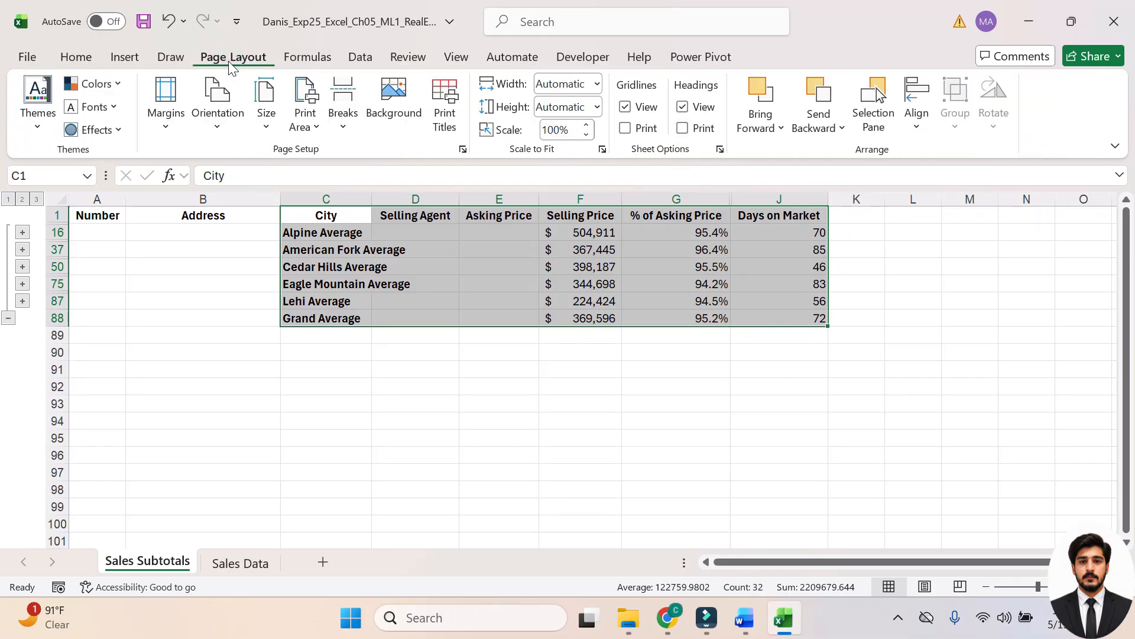
pyautogui.click(319, 131)
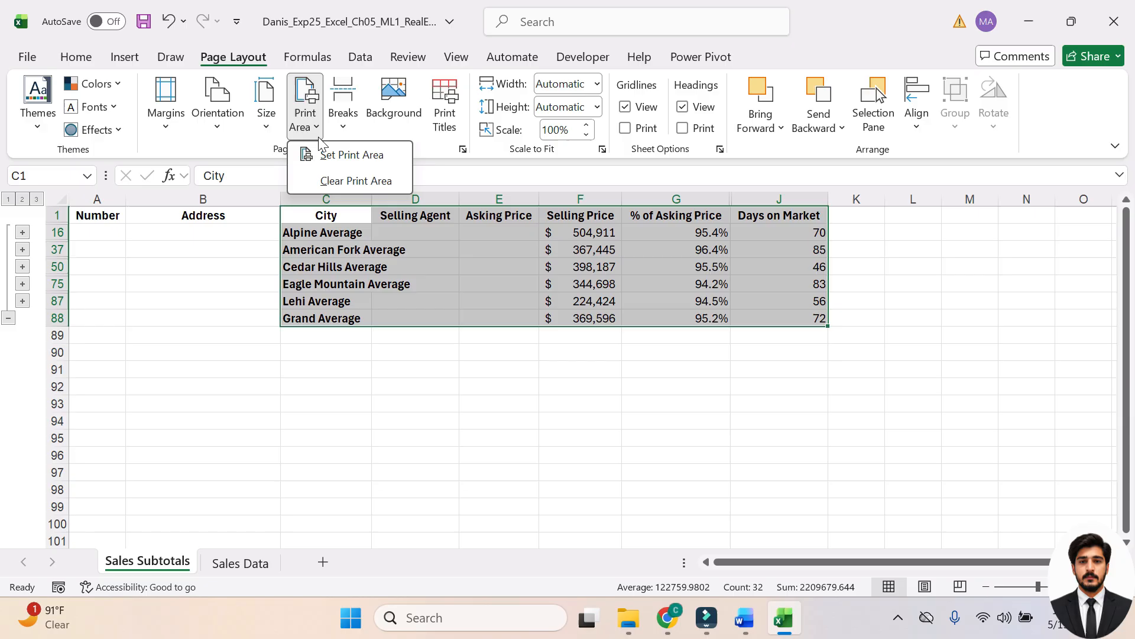
pyautogui.click(346, 155)
pyautogui.click(710, 400)
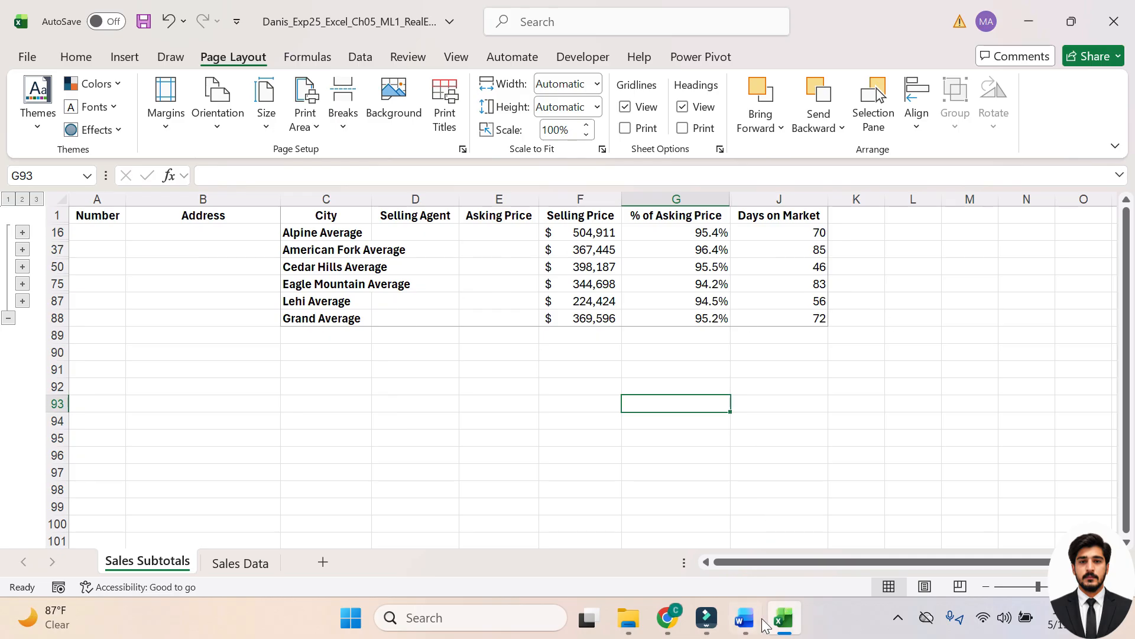
# Switch to Word, remove the highlight from the step 5 instruction, and highlight the step 6 column width and row height instruction in yellow.
pyautogui.click(744, 617)
pyautogui.hotkey('ctrl', 'z')
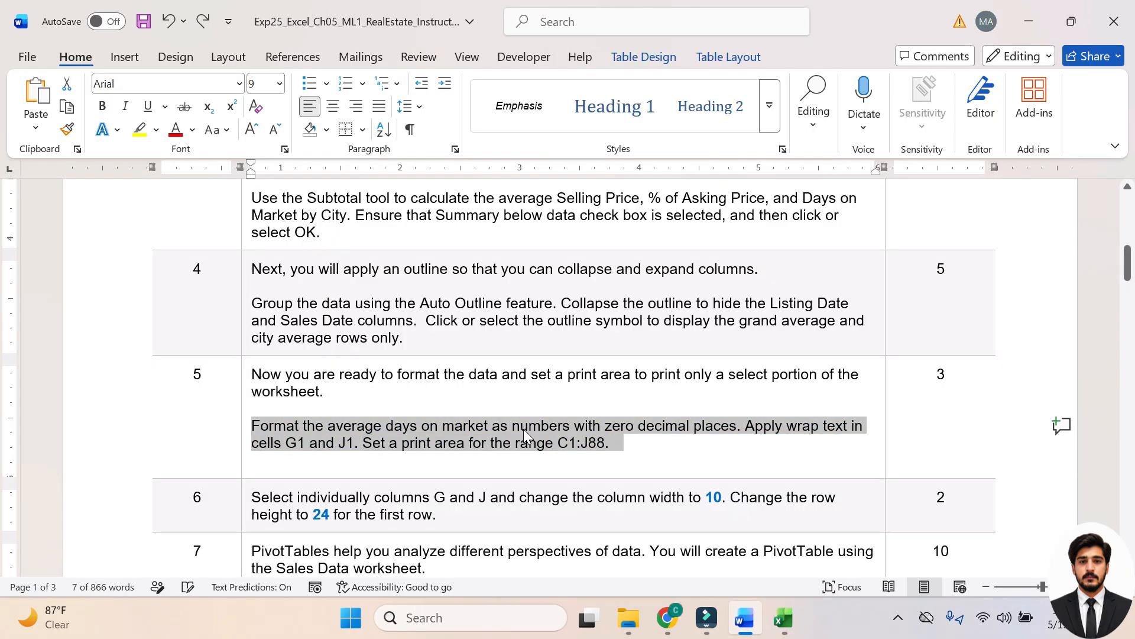
pyautogui.scroll(-3, 529, 436)
pyautogui.moveTo(440, 342); pyautogui.dragTo(251, 321)
pyautogui.click(340, 300)
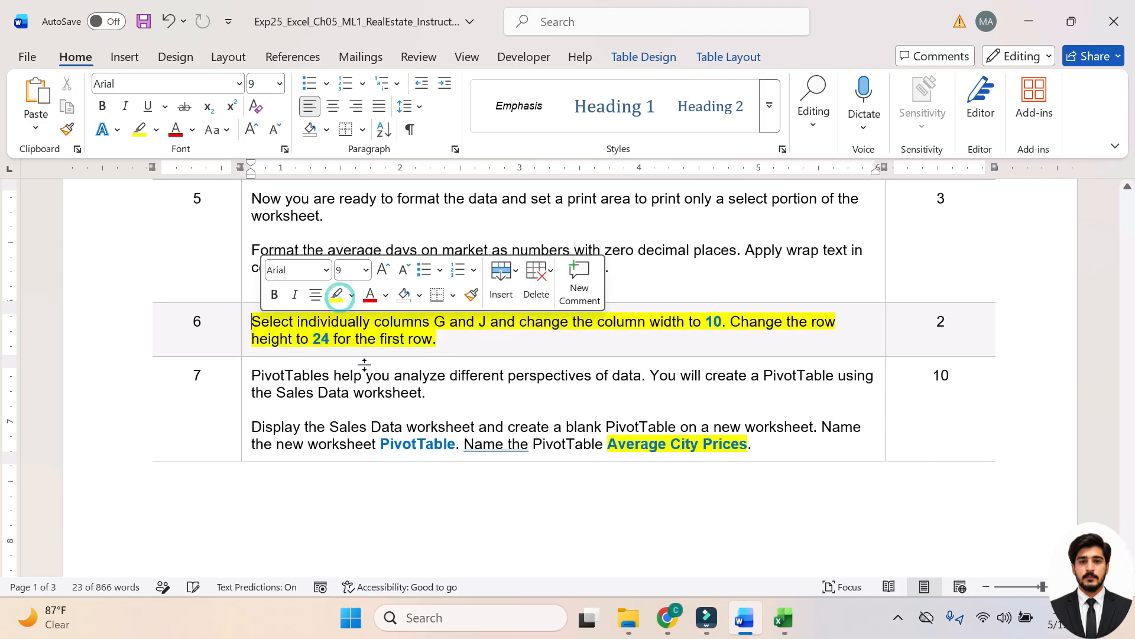
pyautogui.press('Left')
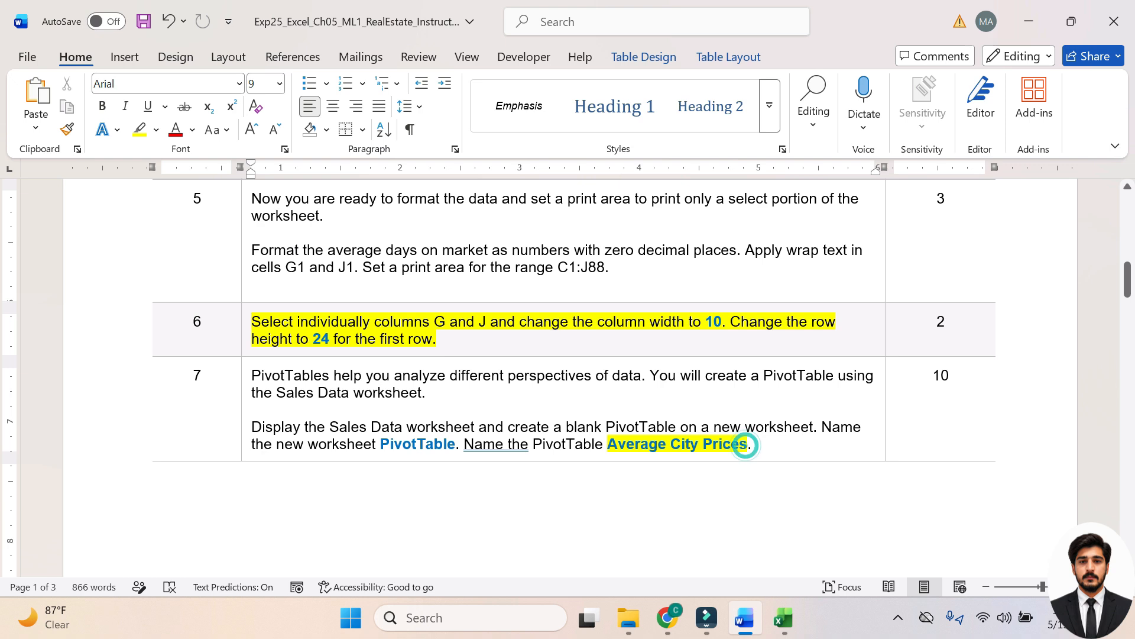
# Remove the yellow highlight from the PivotTable name Average City Prices in the step 7 instruction.
pyautogui.moveTo(748, 446); pyautogui.dragTo(607, 444)
pyautogui.click(682, 414)
pyautogui.click(668, 479)
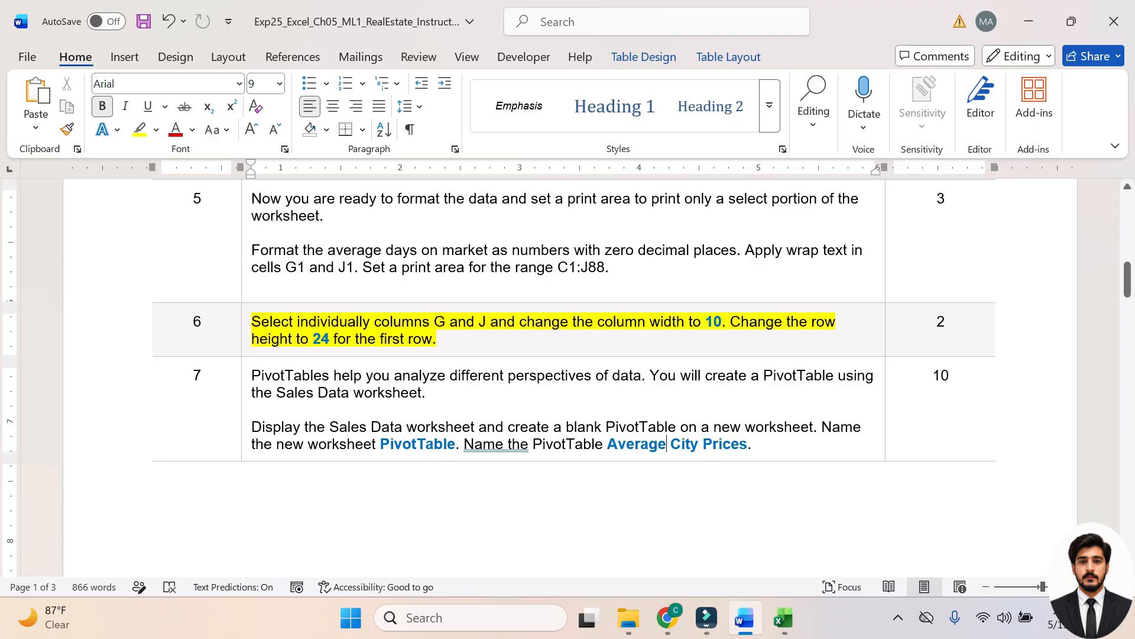
# Switch to Excel, check the step 6 column width in Word, and set column G of Sales Subtotals to a width of 10.
pyautogui.moveTo(786, 621)
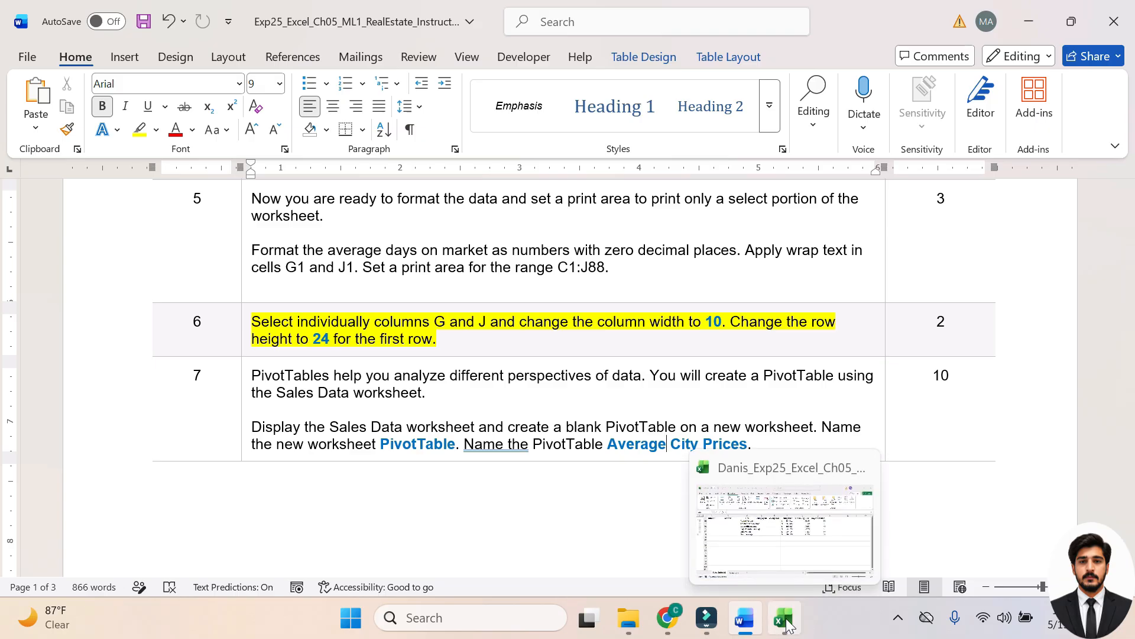
pyautogui.click(787, 624)
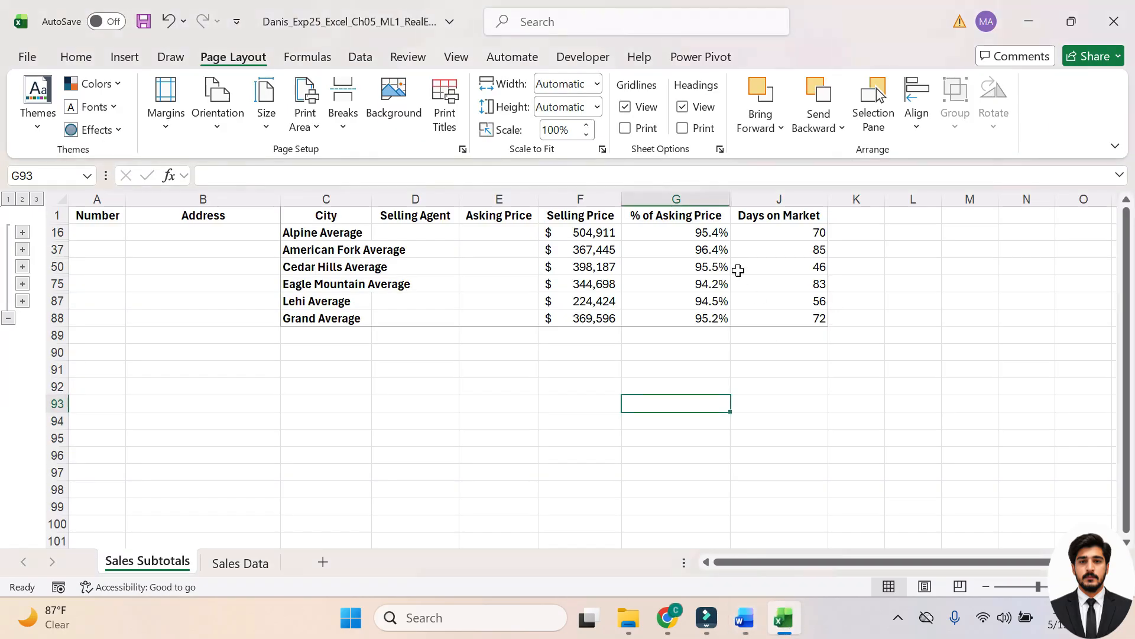
pyautogui.click(703, 199)
pyautogui.click(744, 618)
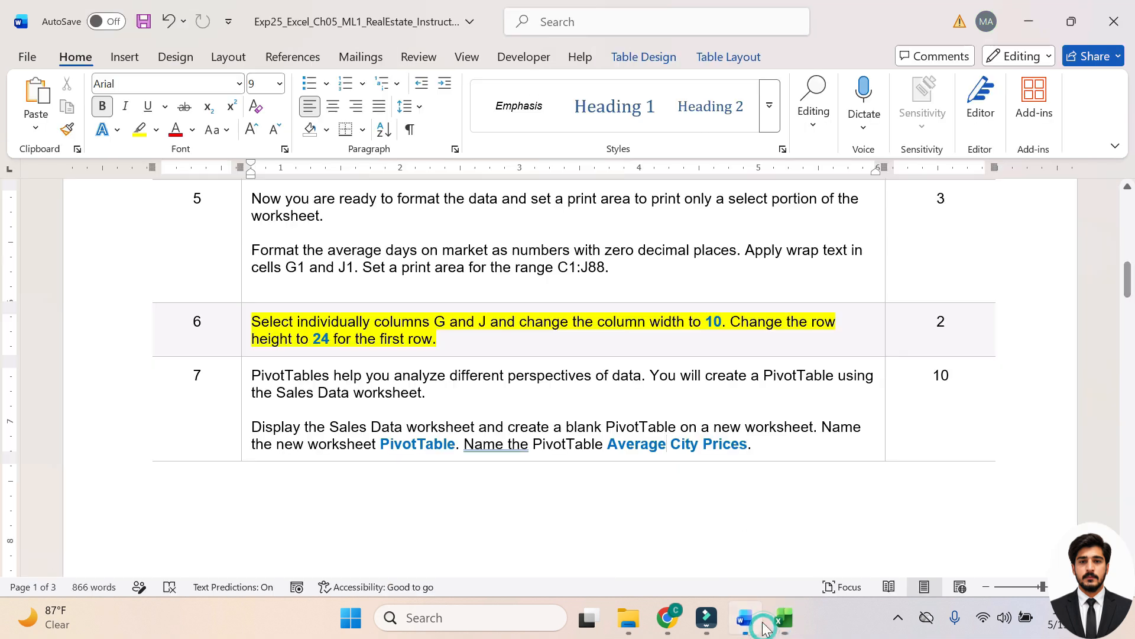
pyautogui.doubleClick(714, 322)
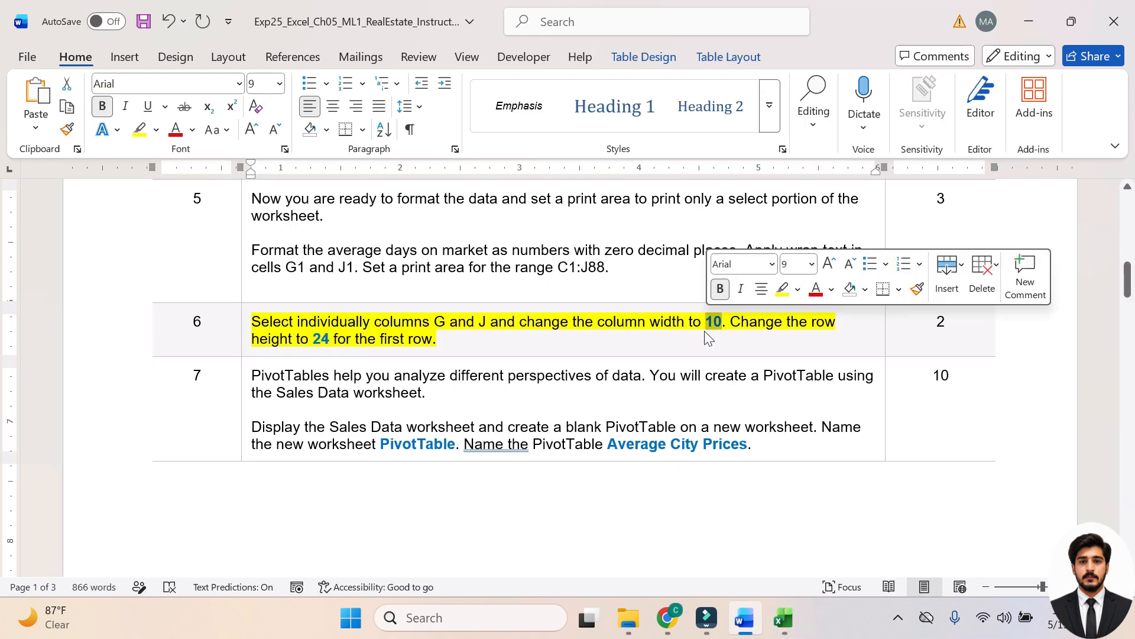
pyautogui.hotkey('alt', 'Tab')
pyautogui.rightClick(684, 199)
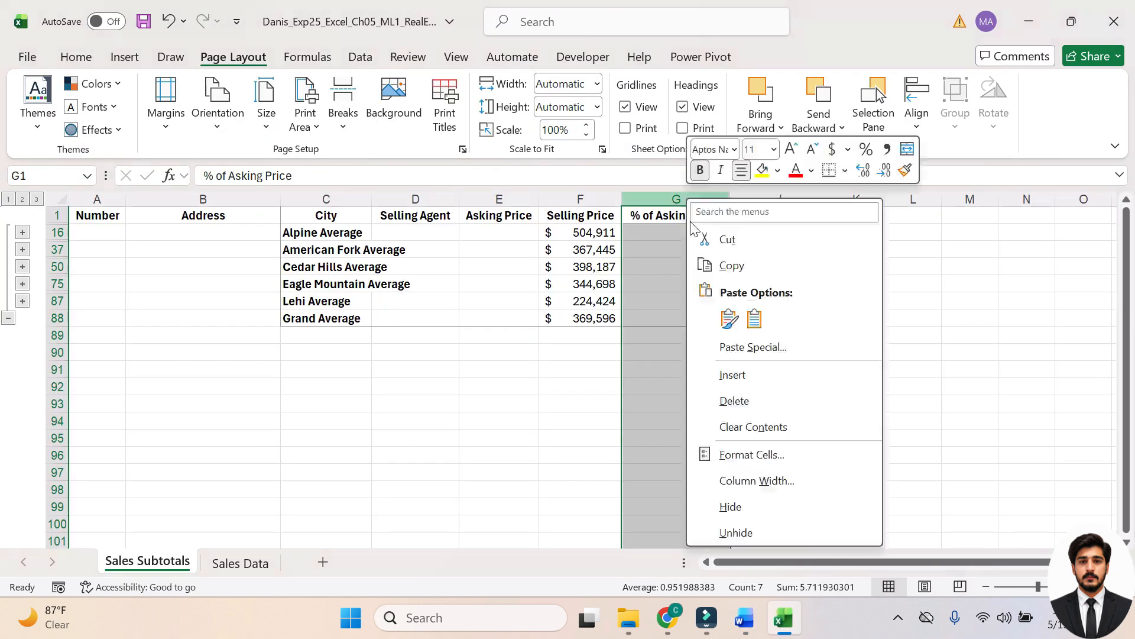
pyautogui.click(756, 481)
pyautogui.write('10')
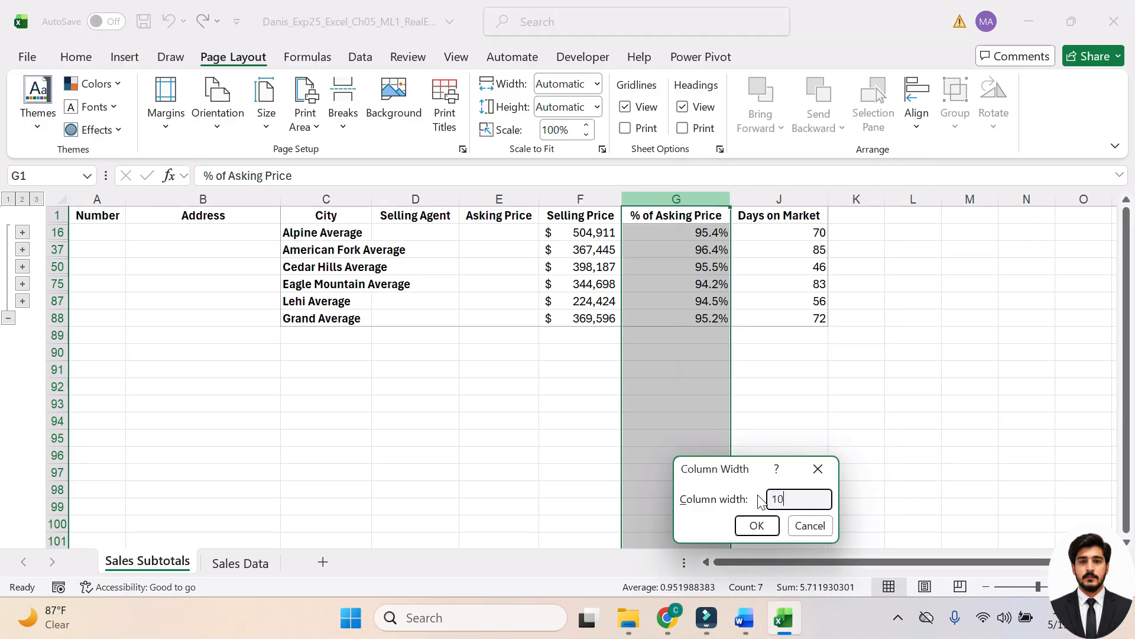
pyautogui.click(757, 525)
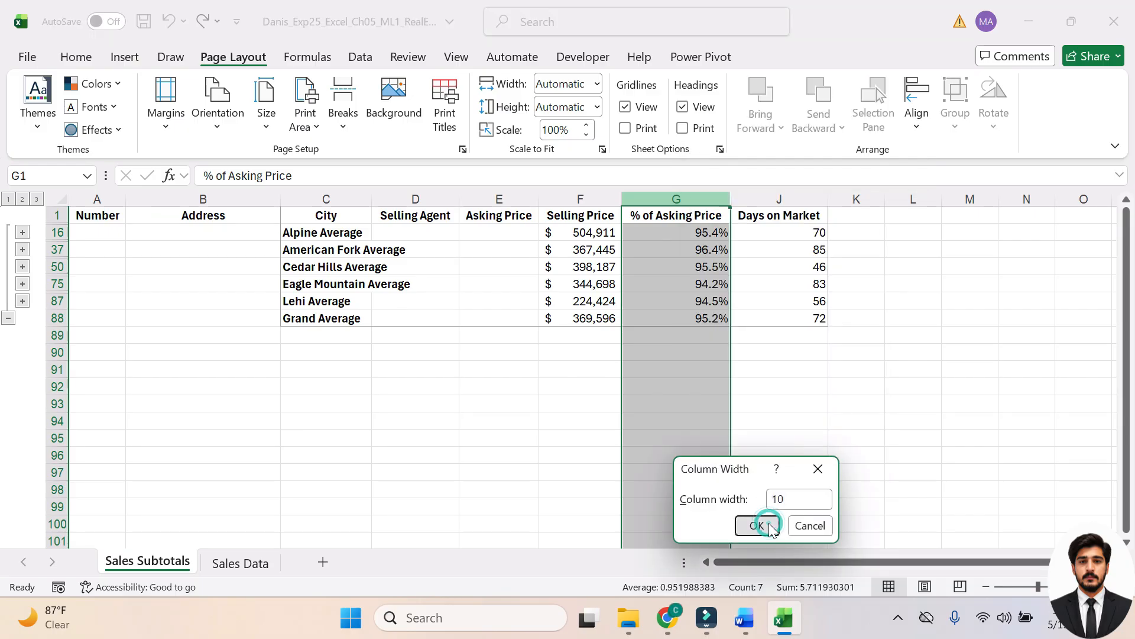
# Set the width of column J in the Sales Subtotals worksheet to 10.
pyautogui.click(743, 200)
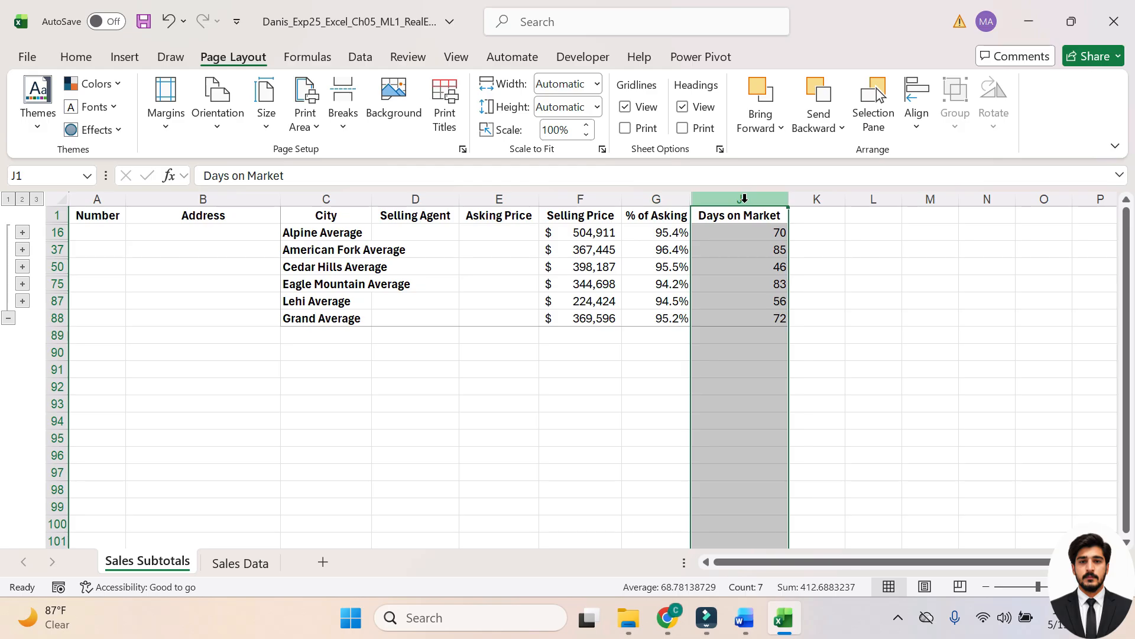
pyautogui.rightClick(743, 199)
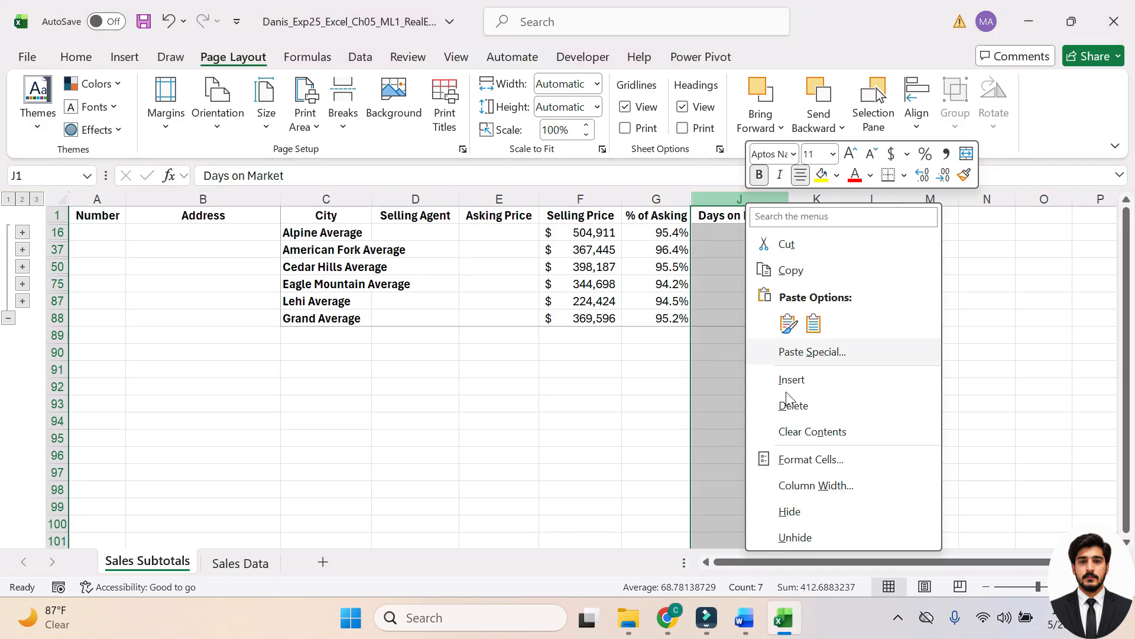
pyautogui.click(807, 487)
pyautogui.write('10')
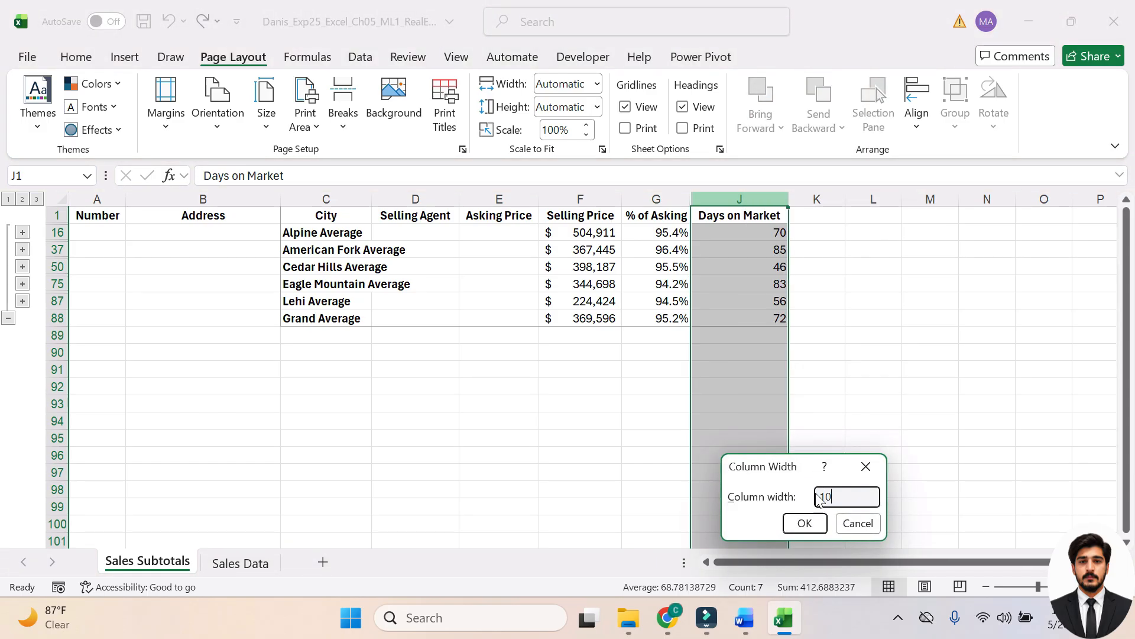
pyautogui.click(804, 523)
# Read the row height instruction in Word and set the height of row 1 in the Excel Sales Subtotals worksheet to 24.
pyautogui.click(744, 617)
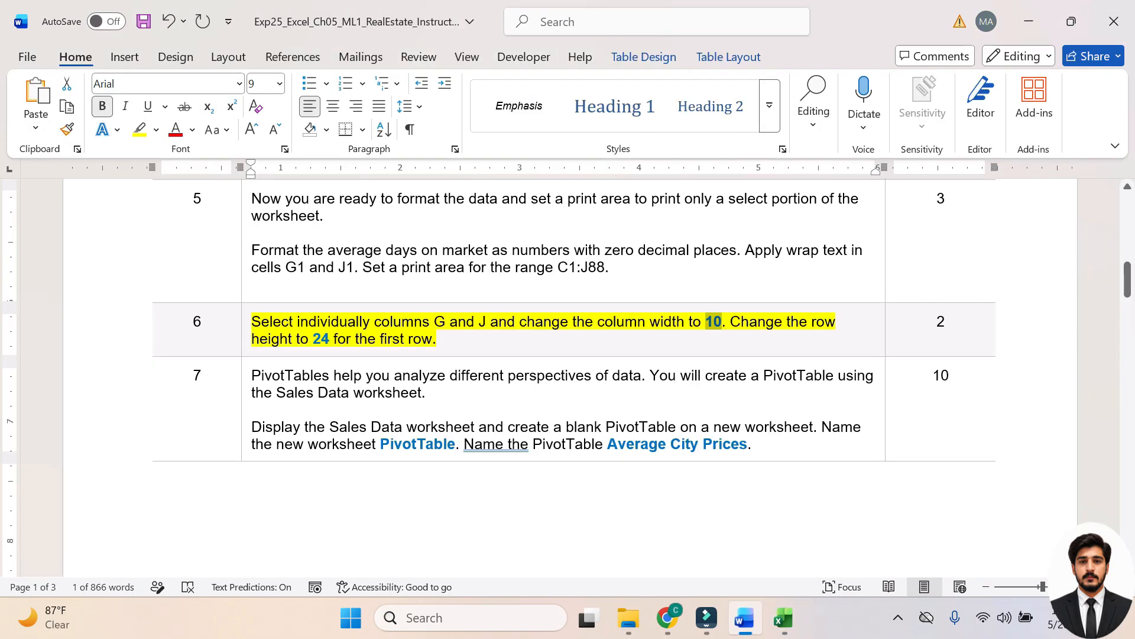
pyautogui.moveTo(736, 334)
pyautogui.mouseDown()
pyautogui.moveTo(813, 322)
pyautogui.moveTo(731, 322)
pyautogui.mouseUp()
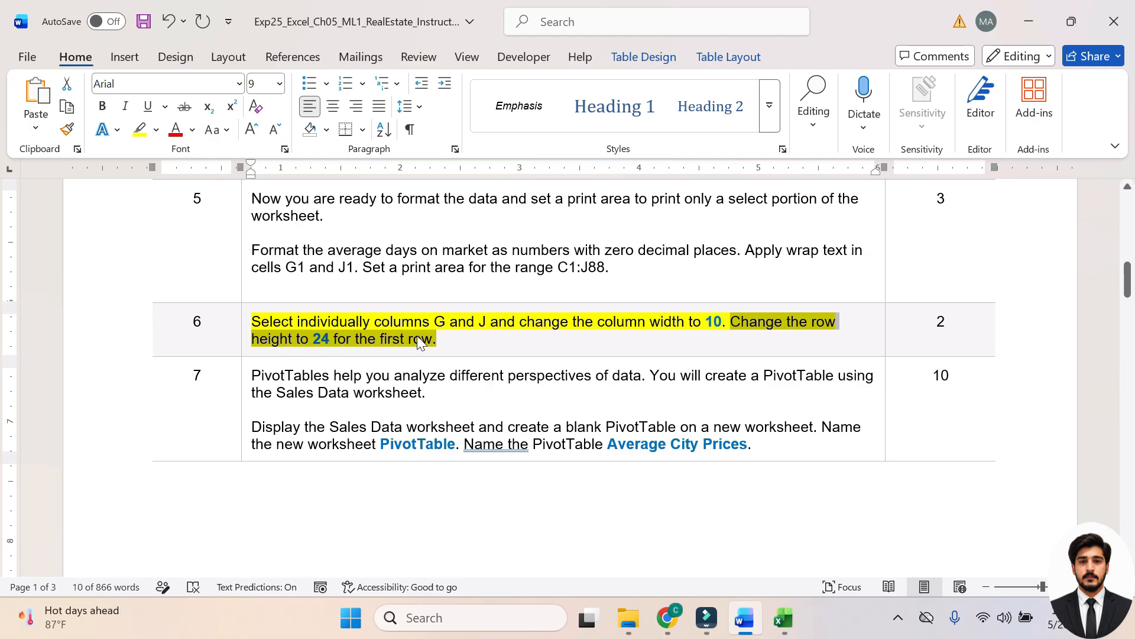
pyautogui.click(783, 618)
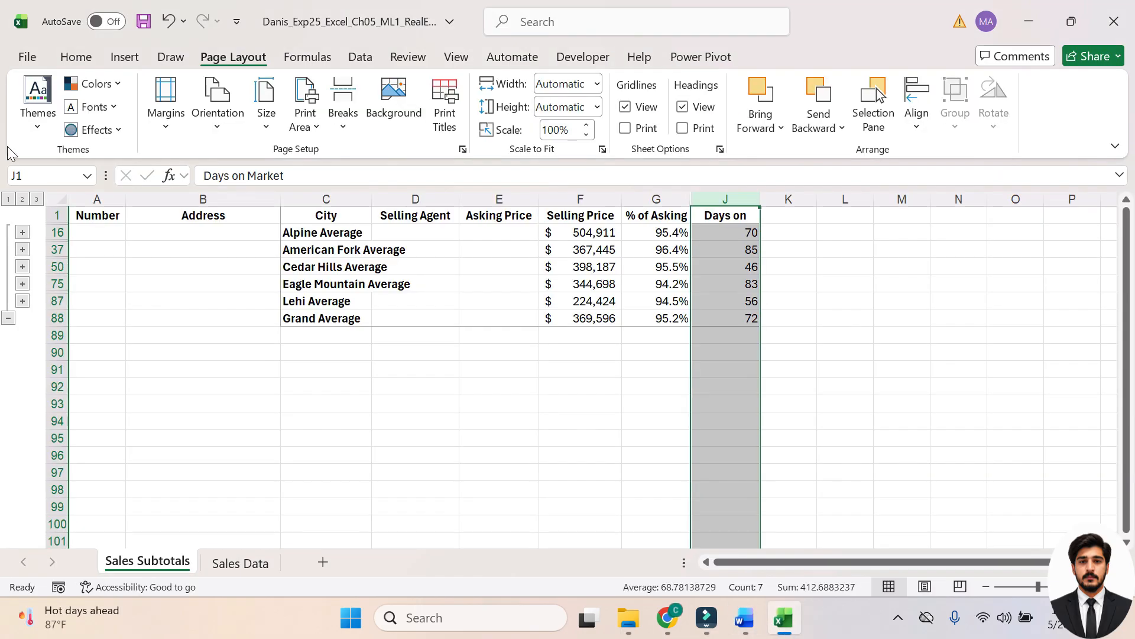
pyautogui.click(56, 217)
pyautogui.rightClick(56, 215)
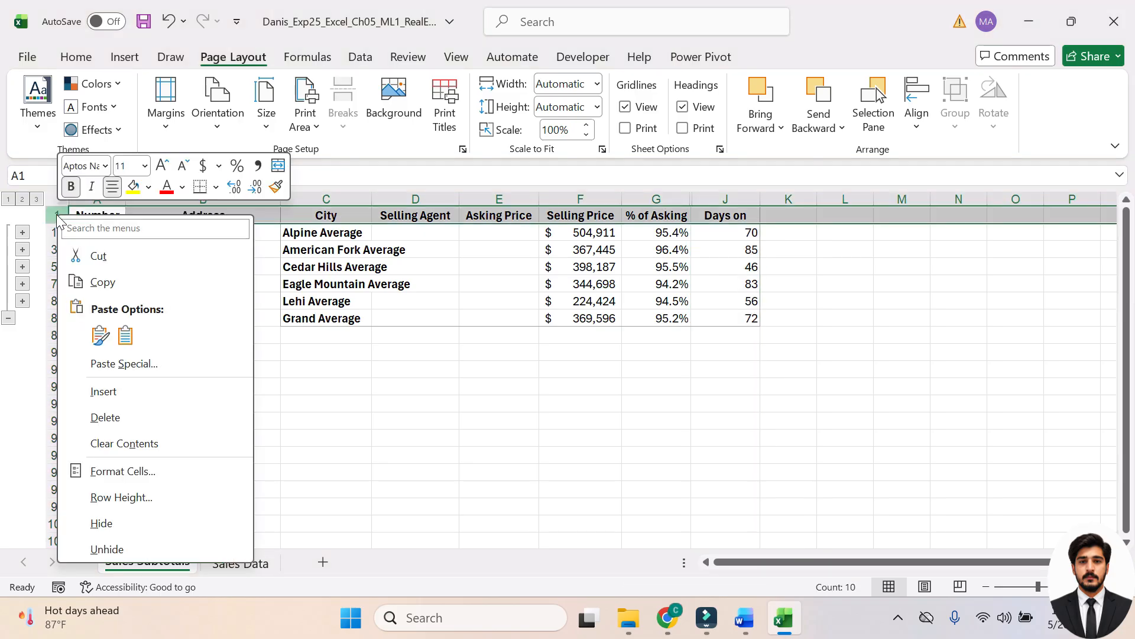
pyautogui.click(103, 497)
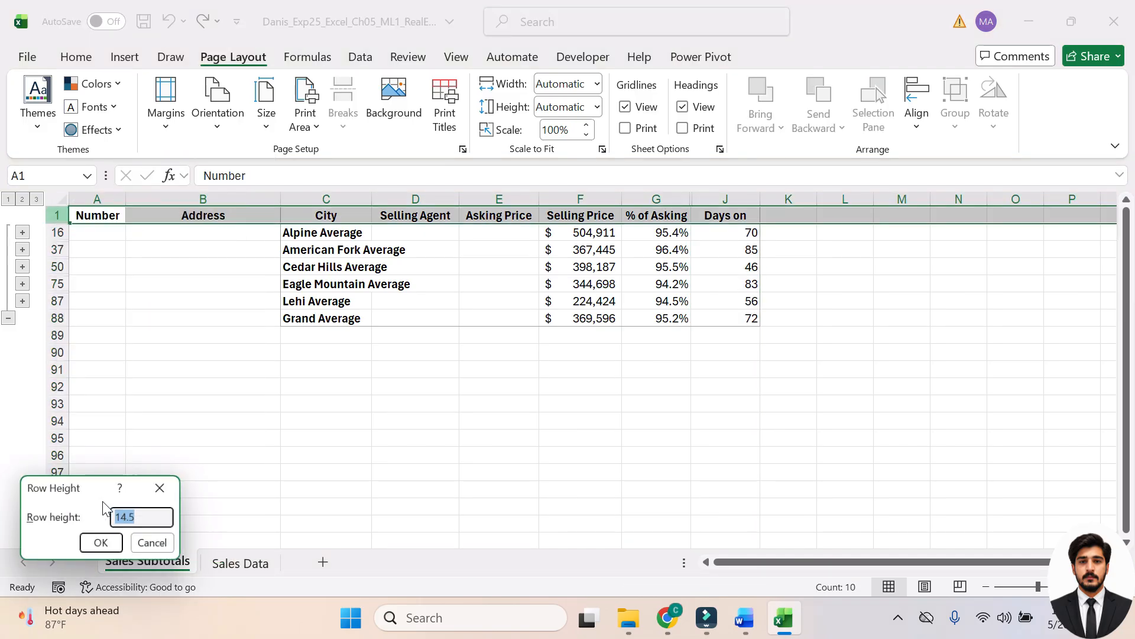
pyautogui.write('24')
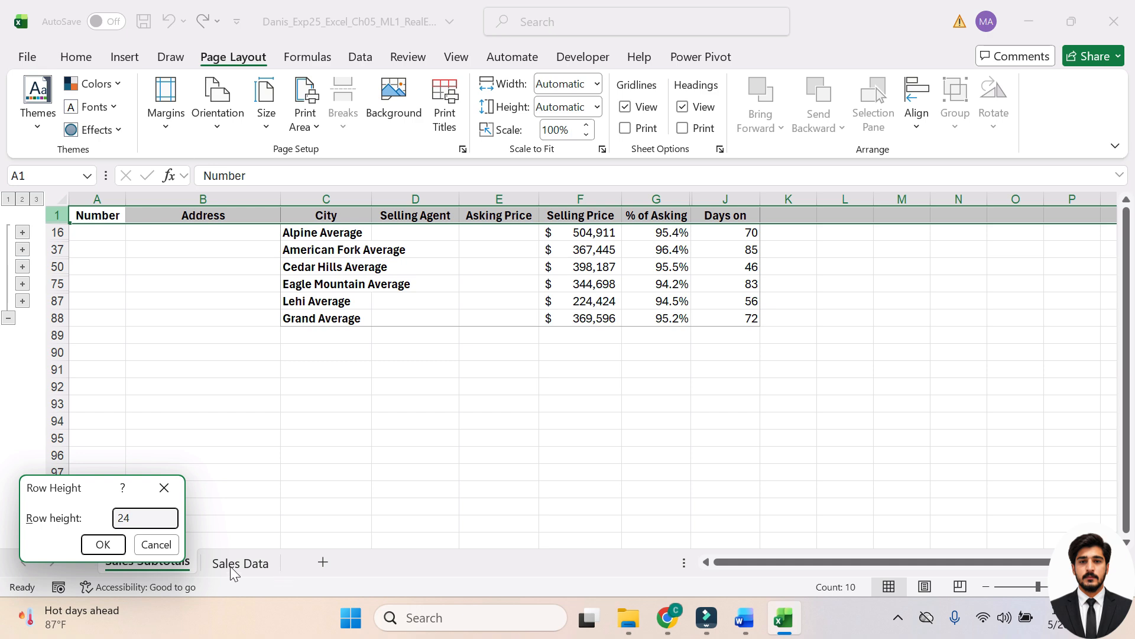
pyautogui.click(106, 543)
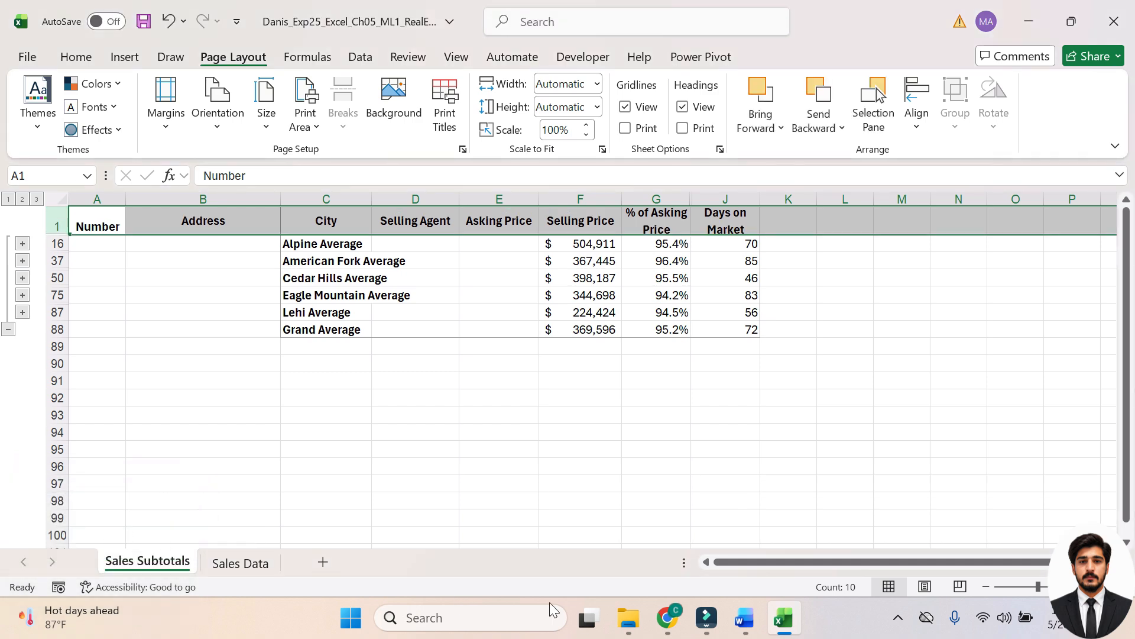
# Switch to Word and undo the last two highlighting changes to clear the yellow from the step 6 instruction.
pyautogui.click(745, 618)
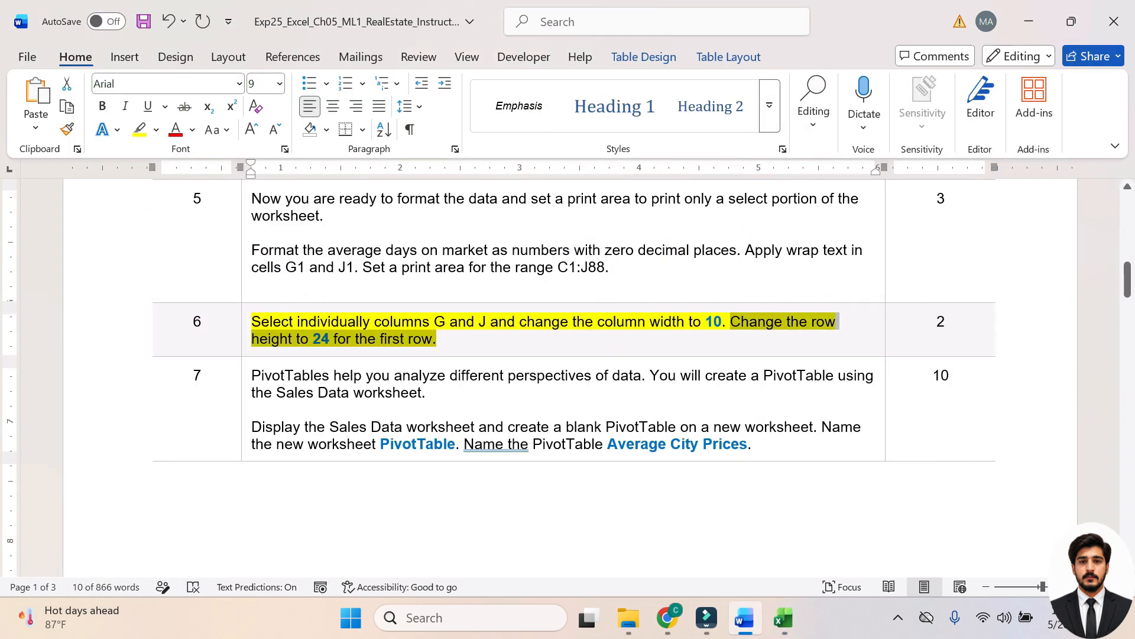
pyautogui.hotkey('ctrl', 'z')
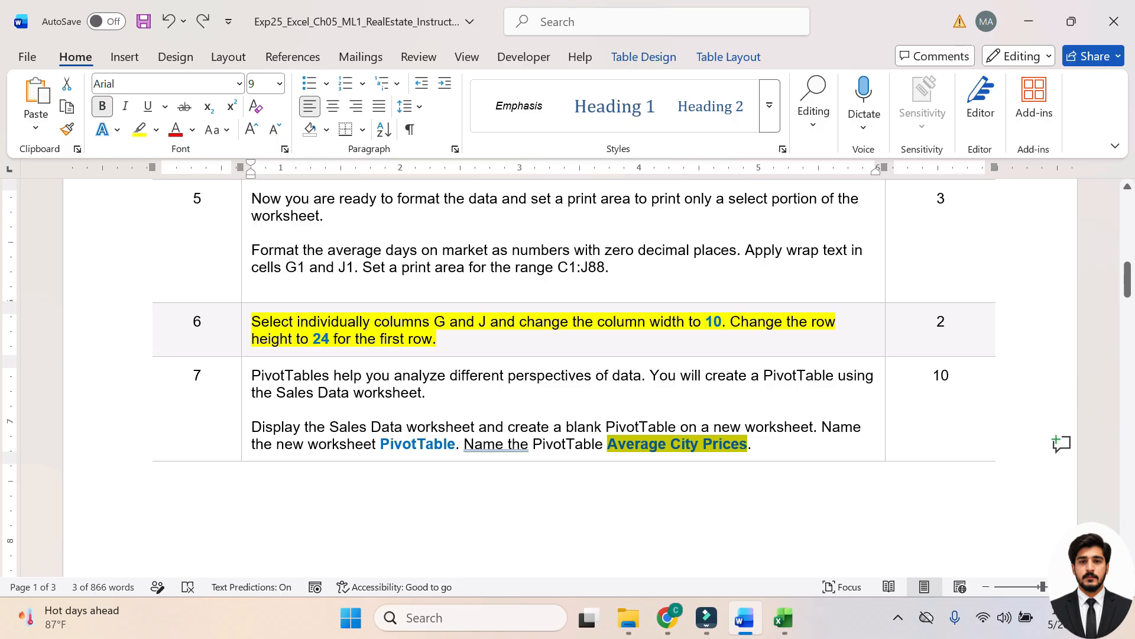
pyautogui.hotkey('ctrl', 'z')
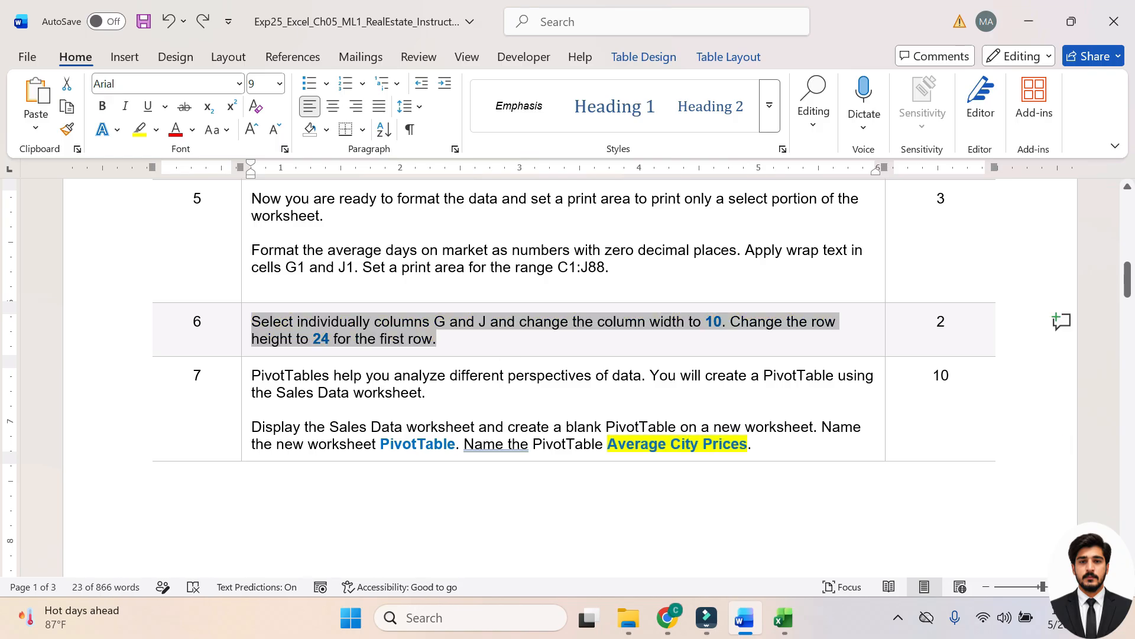
# Clear the yellow highlight on Average City Prices in the step 7 instruction.
pyautogui.moveTo(747, 445); pyautogui.dragTo(339, 428)
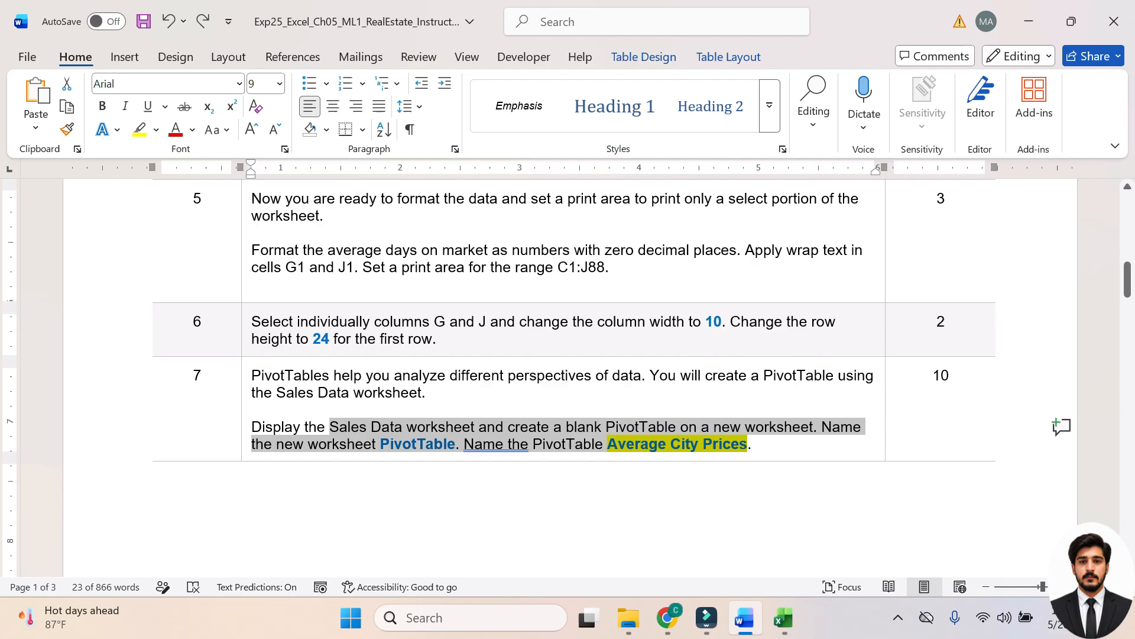
pyautogui.click(680, 471)
pyautogui.moveTo(750, 445); pyautogui.dragTo(627, 444)
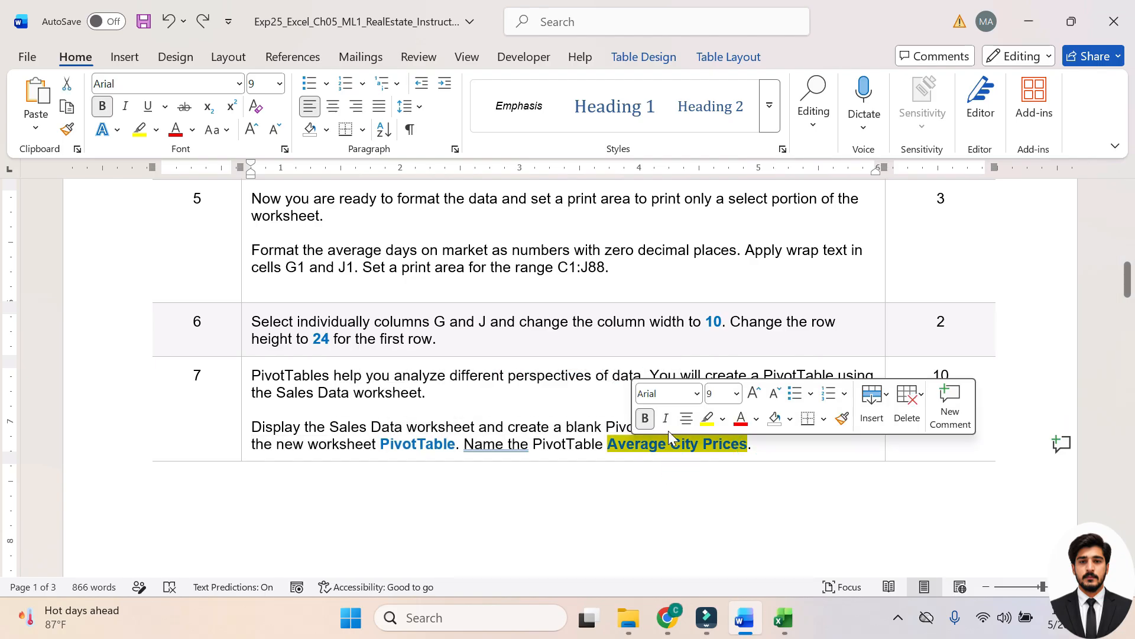
pyautogui.click(708, 419)
pyautogui.click(485, 402)
# Read step 7 and highlight in yellow its second paragraph, from displaying the Sales Data worksheet to naming the PivotTable.
pyautogui.moveTo(426, 392); pyautogui.dragTo(251, 375)
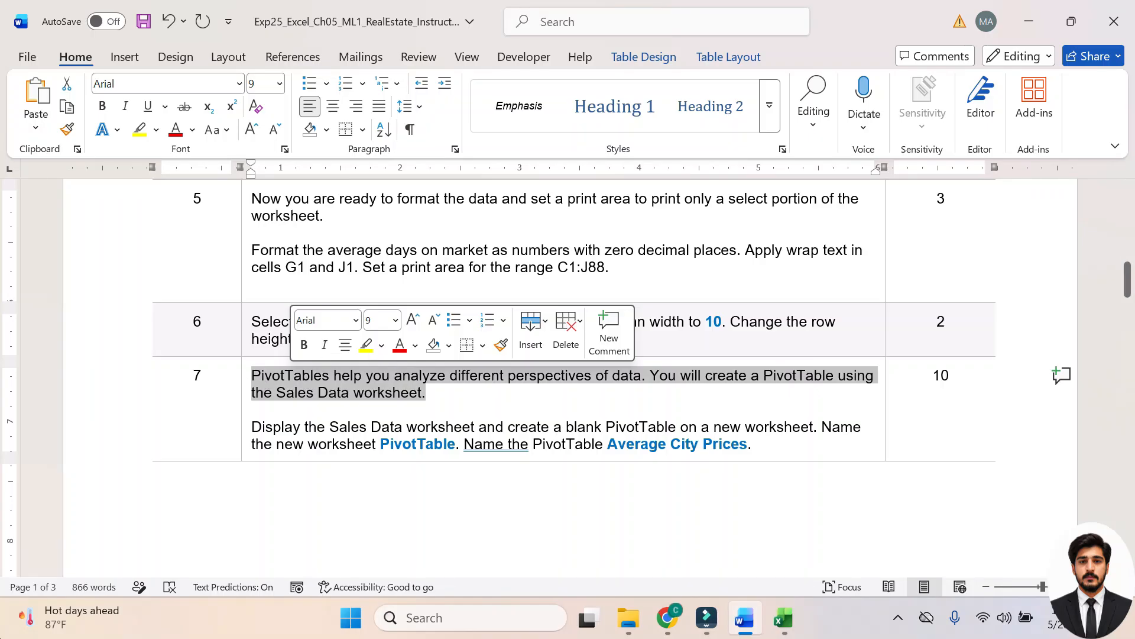
pyautogui.click(442, 396)
pyautogui.tripleClick(361, 392)
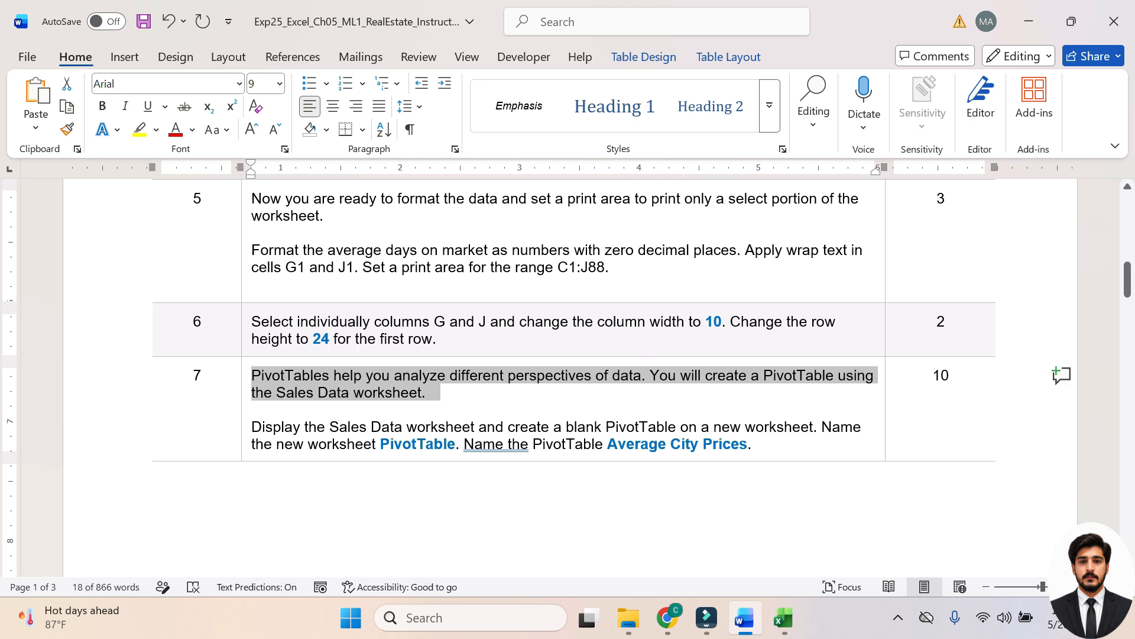
pyautogui.moveTo(751, 444); pyautogui.dragTo(252, 427)
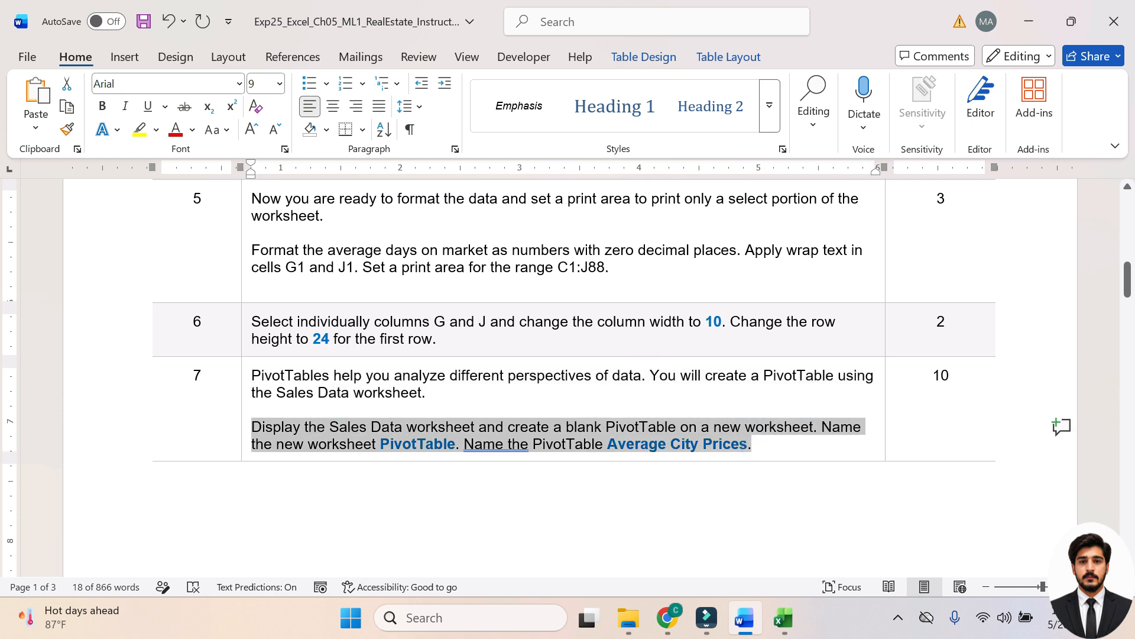
pyautogui.click(329, 393)
pyautogui.click(339, 444)
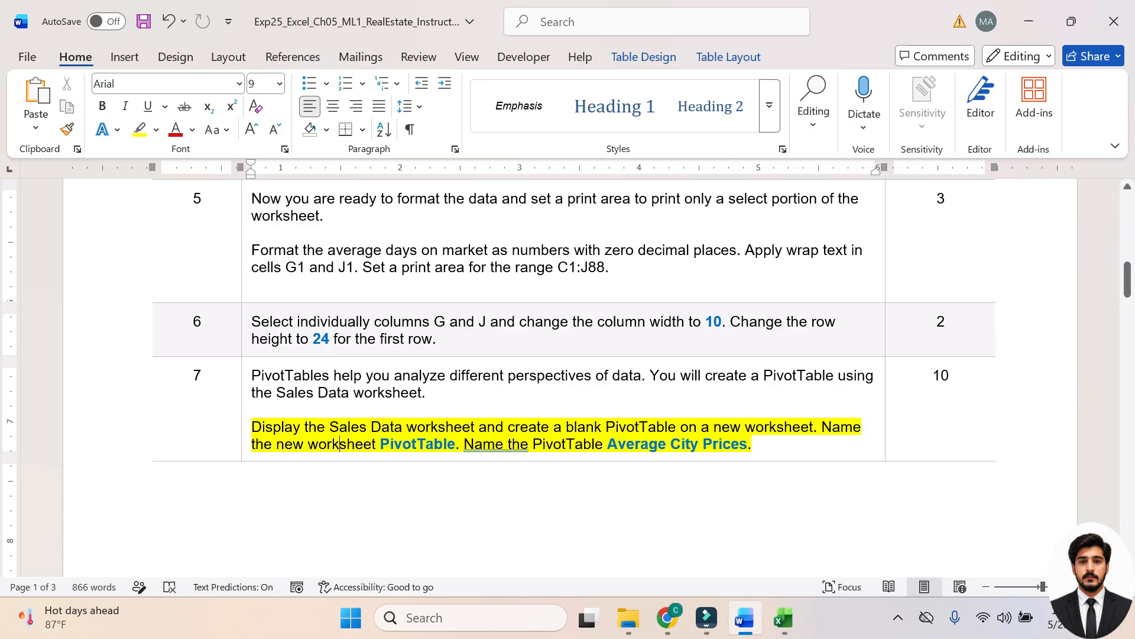
# Display the Sales Data worksheet in Excel, check the blank PivotTable instruction in Word, and return to Excel.
pyautogui.click(784, 618)
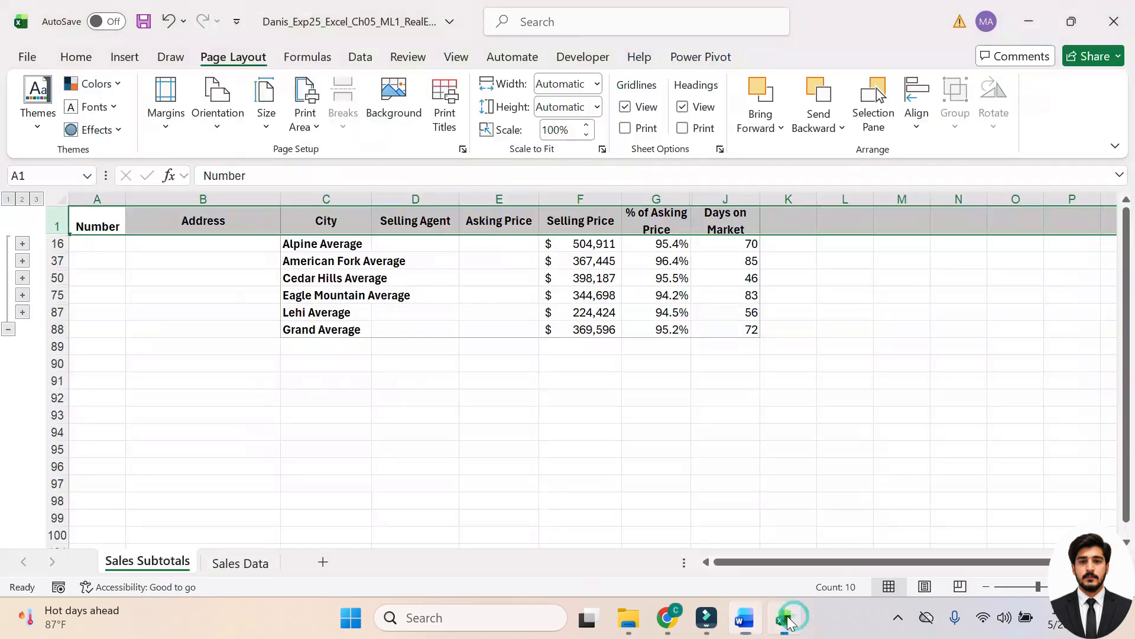
pyautogui.click(246, 563)
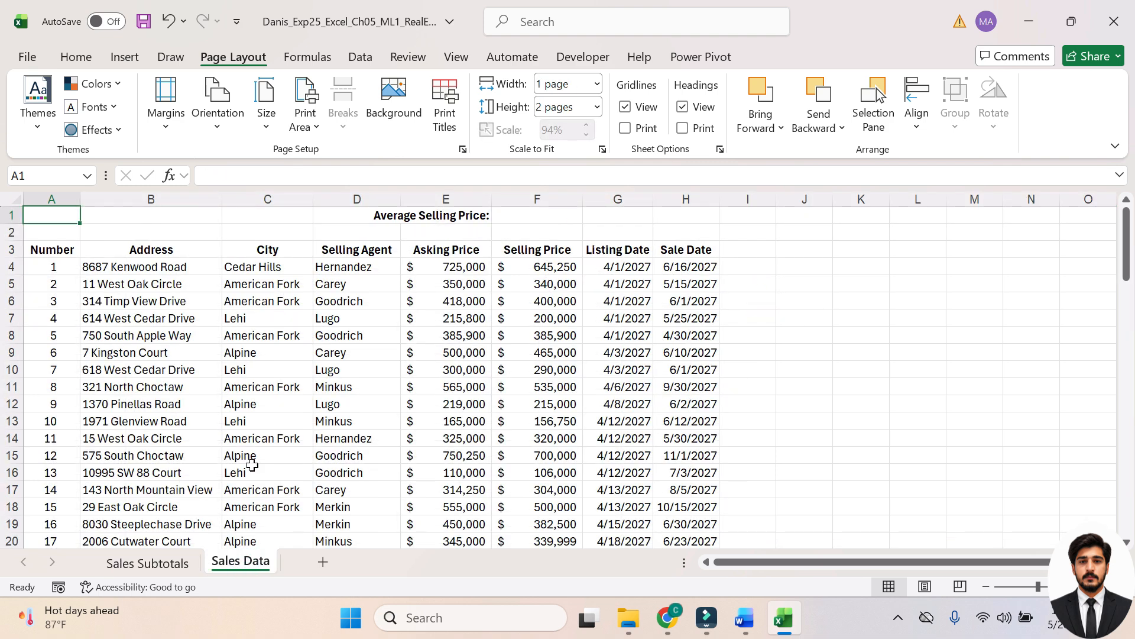
pyautogui.click(744, 617)
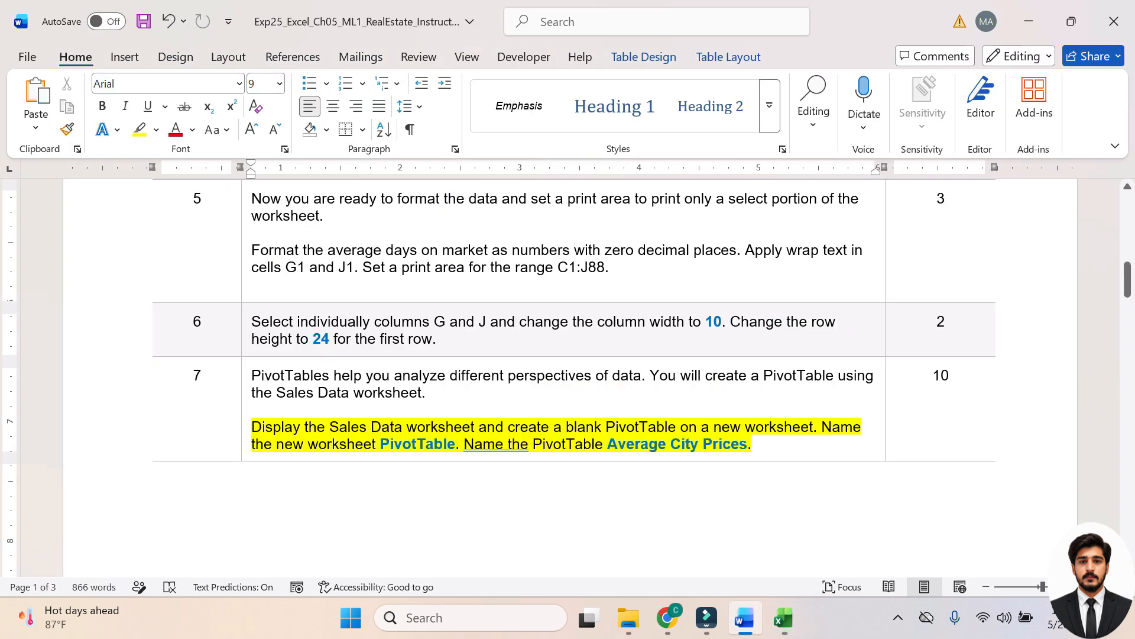
pyautogui.moveTo(532, 427); pyautogui.dragTo(814, 427)
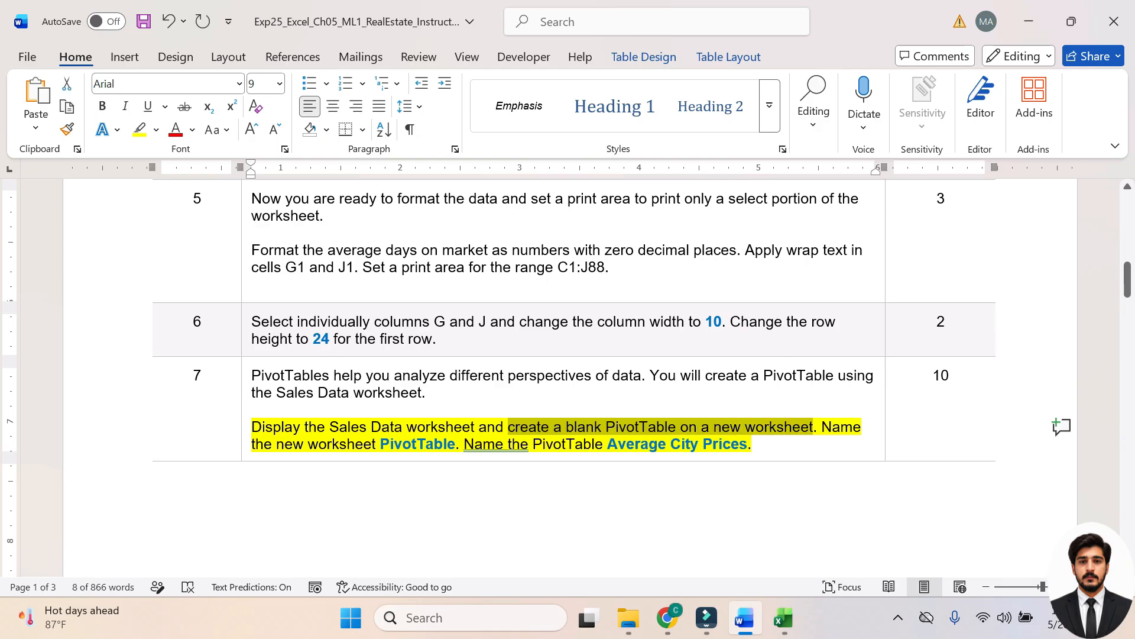
pyautogui.click(782, 624)
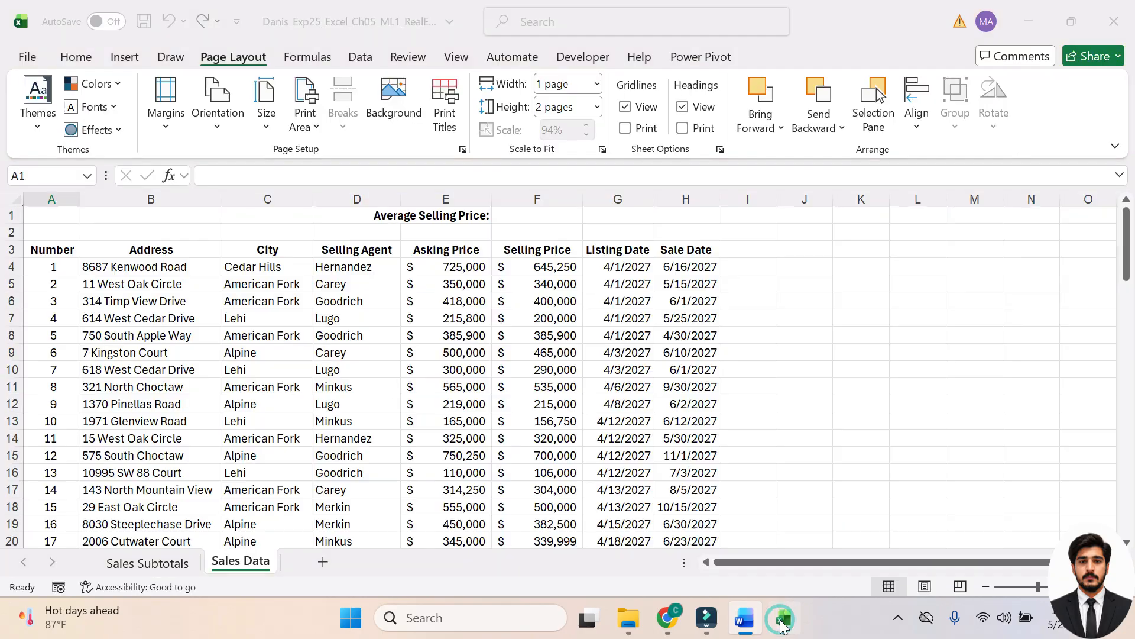
# View the recommended PivotTables for the Sales Data list and close the suggestions without inserting one.
pyautogui.click(350, 371)
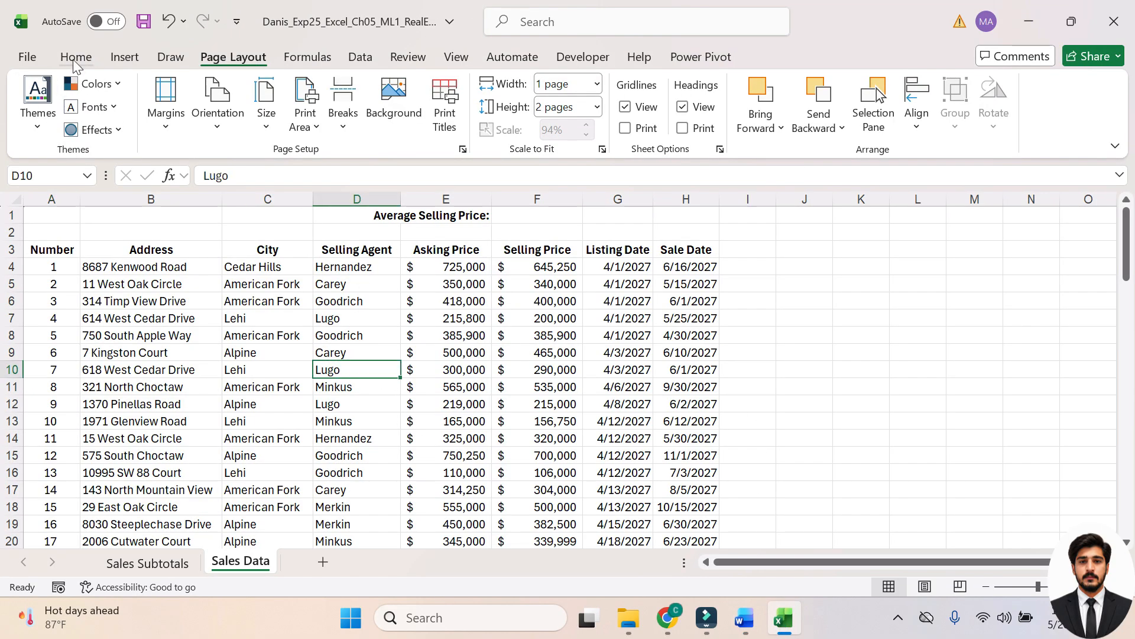
pyautogui.click(75, 58)
pyautogui.click(123, 56)
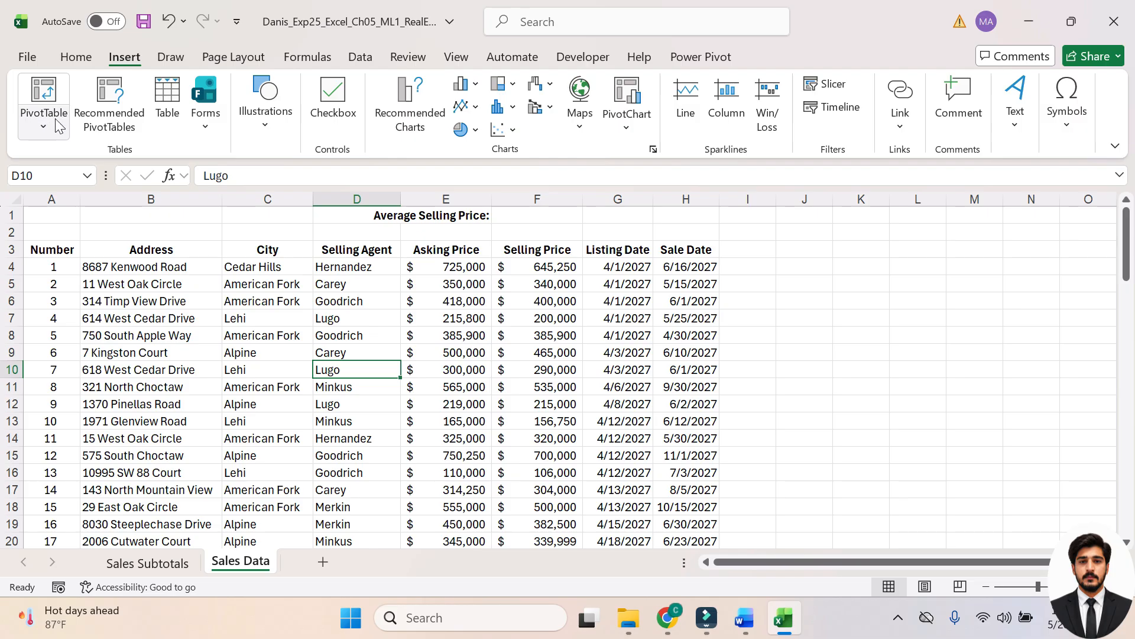
pyautogui.click(126, 114)
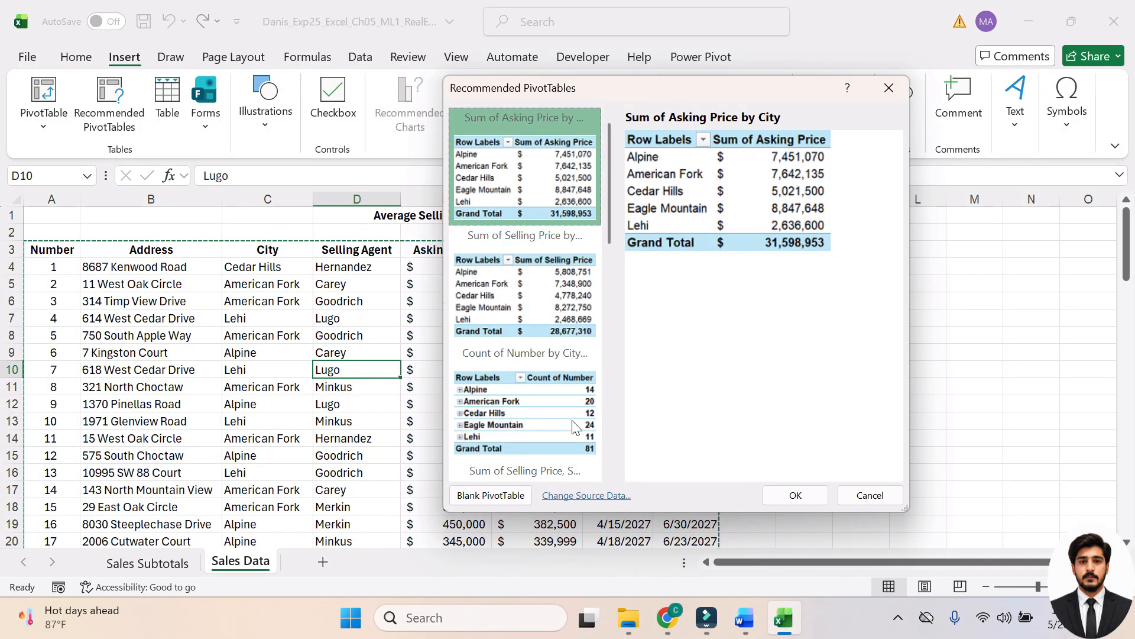
pyautogui.click(889, 89)
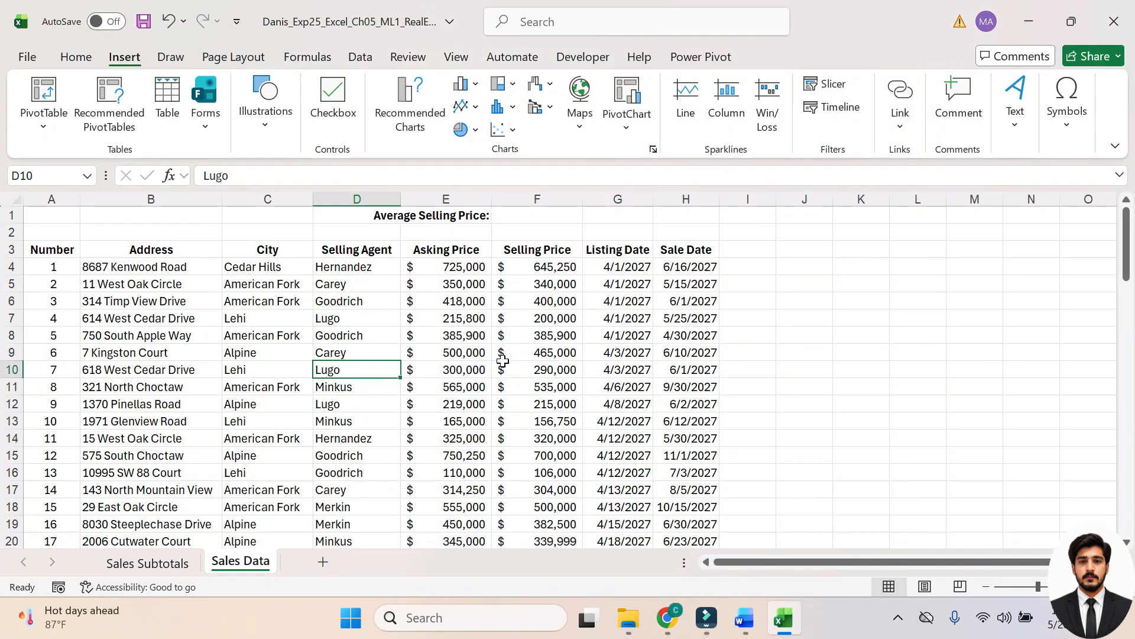
# Create a blank PivotTable on a new worksheet from the Sales Data list.
pyautogui.click(340, 332)
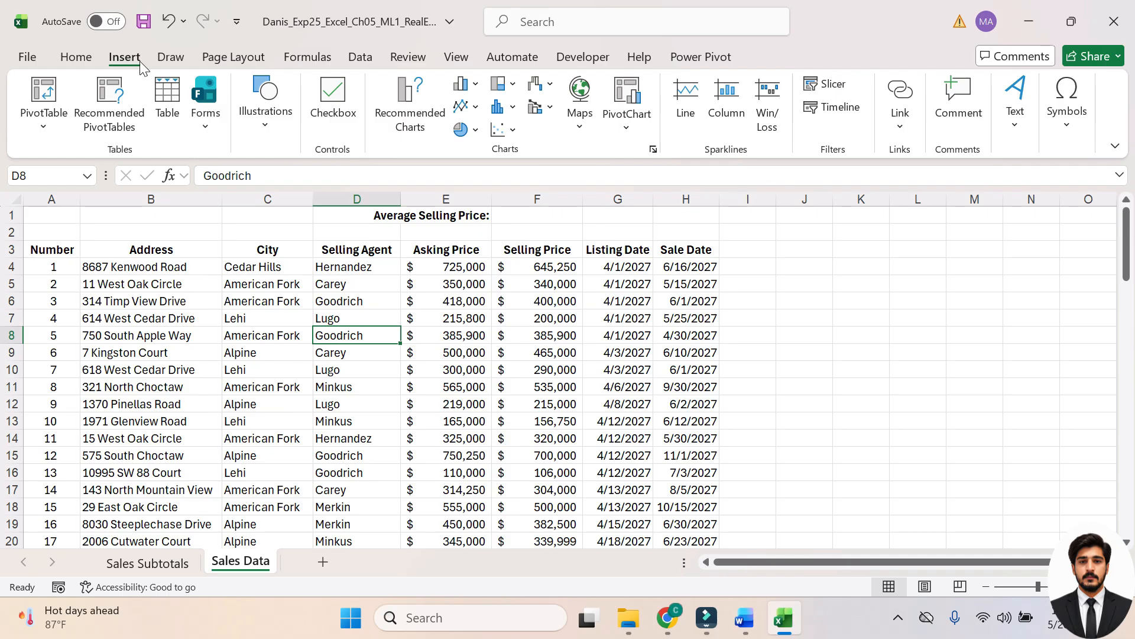
pyautogui.click(126, 122)
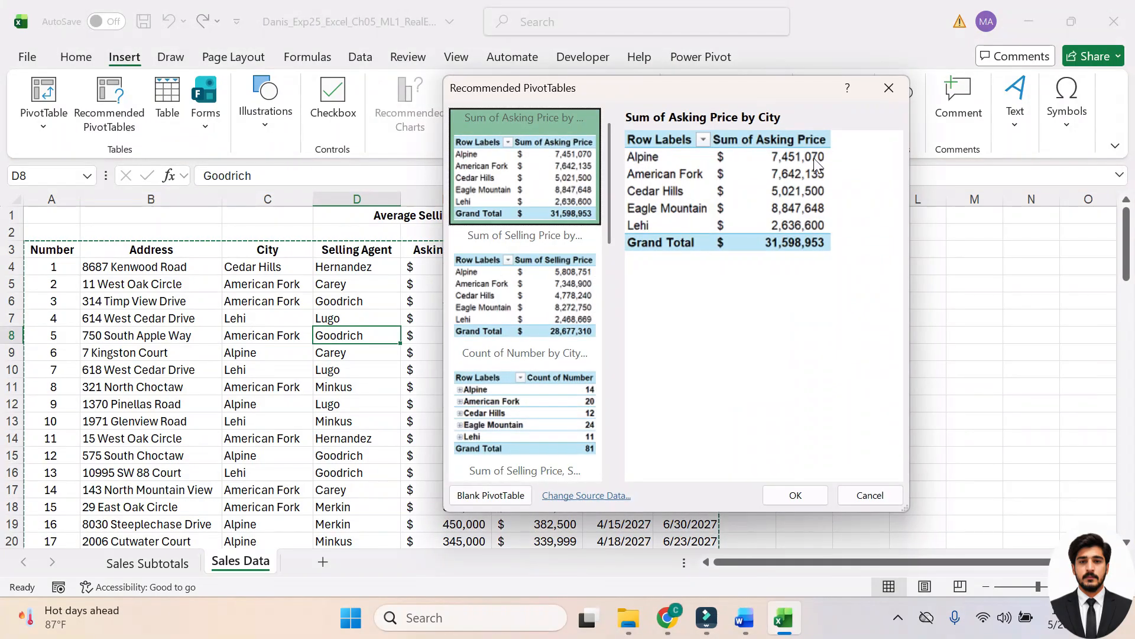
pyautogui.click(511, 497)
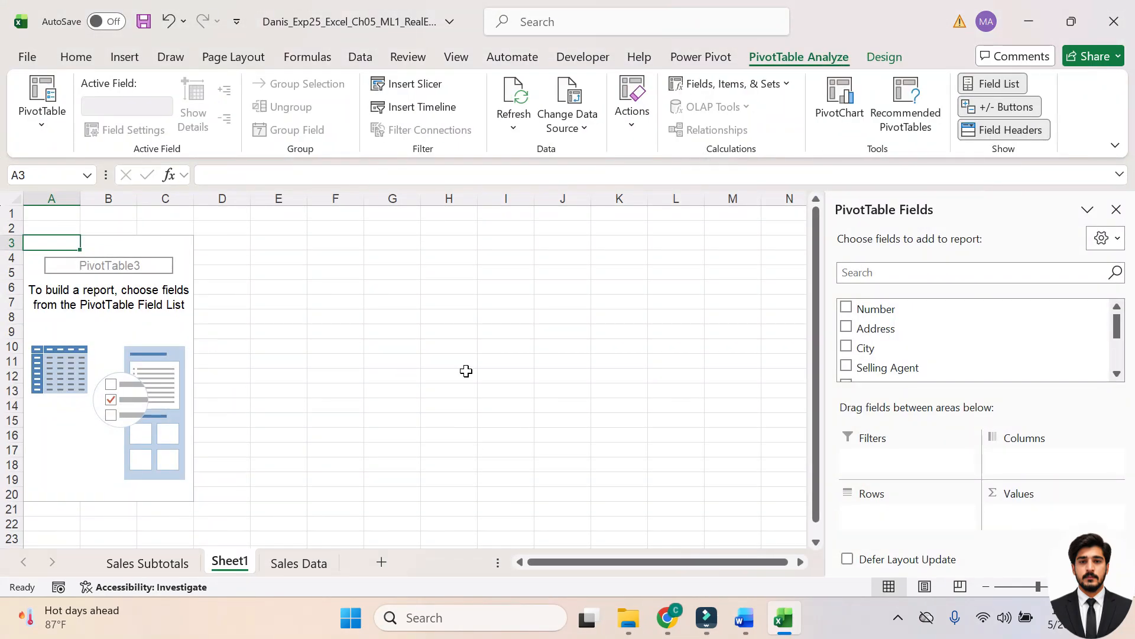
# Check the new worksheet's name in step 7 of the Word instructions, then return to Excel and rename the new sheet PivotTable.
pyautogui.moveTo(753, 633)
pyautogui.click(744, 617)
pyautogui.click(828, 453)
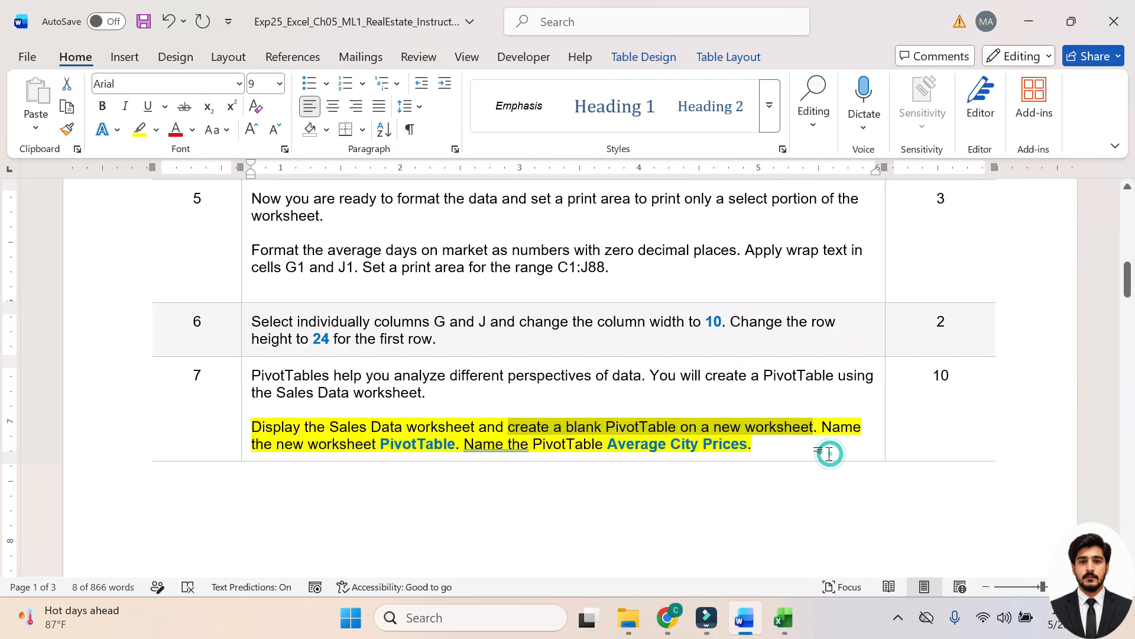
pyautogui.moveTo(815, 426); pyautogui.dragTo(456, 450)
pyautogui.click(465, 467)
pyautogui.moveTo(381, 446); pyautogui.dragTo(447, 447)
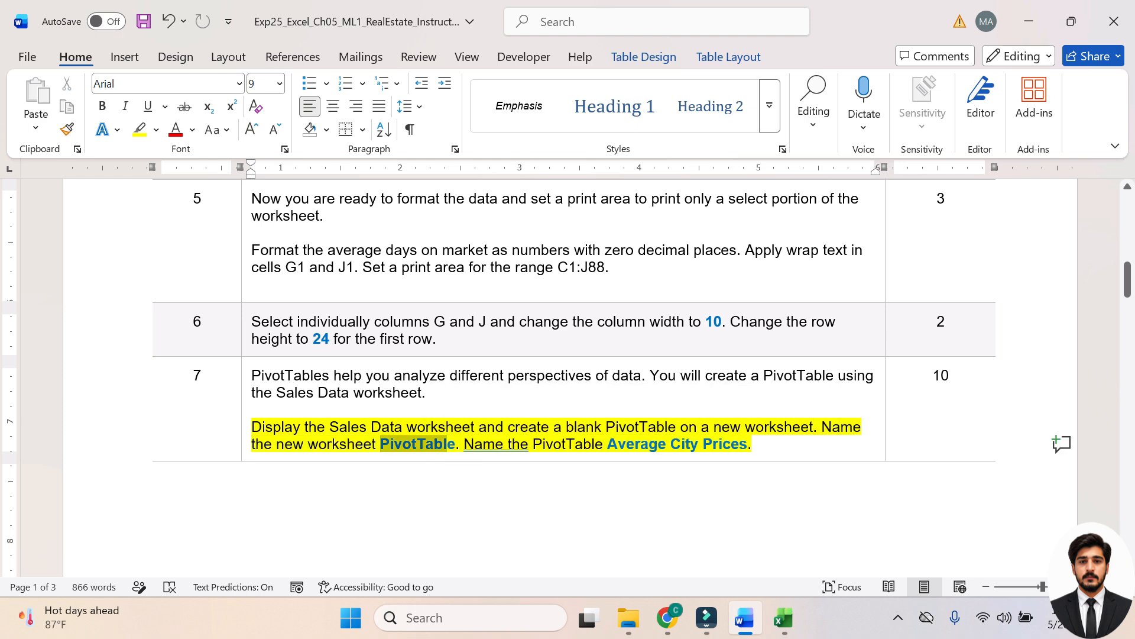
pyautogui.click(783, 618)
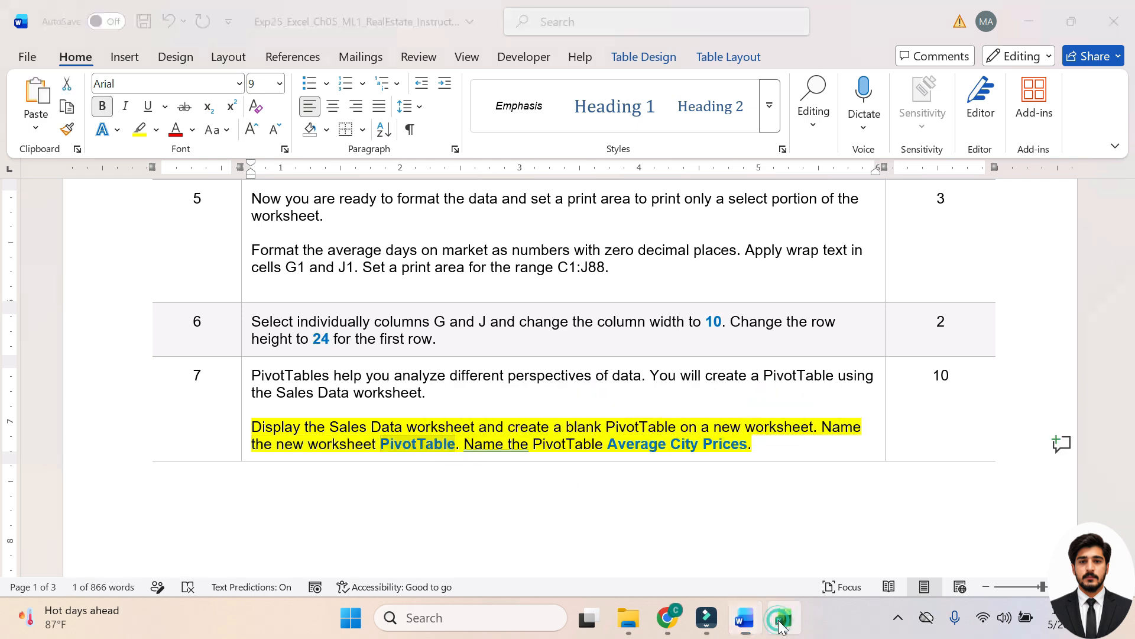
pyautogui.rightClick(230, 563)
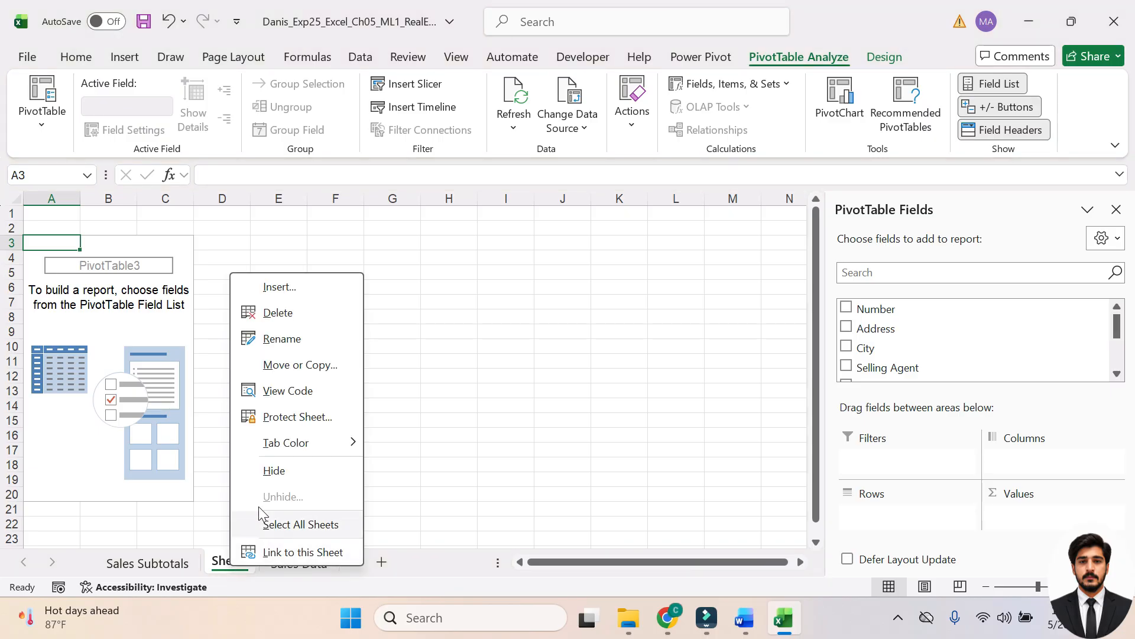
pyautogui.click(290, 339)
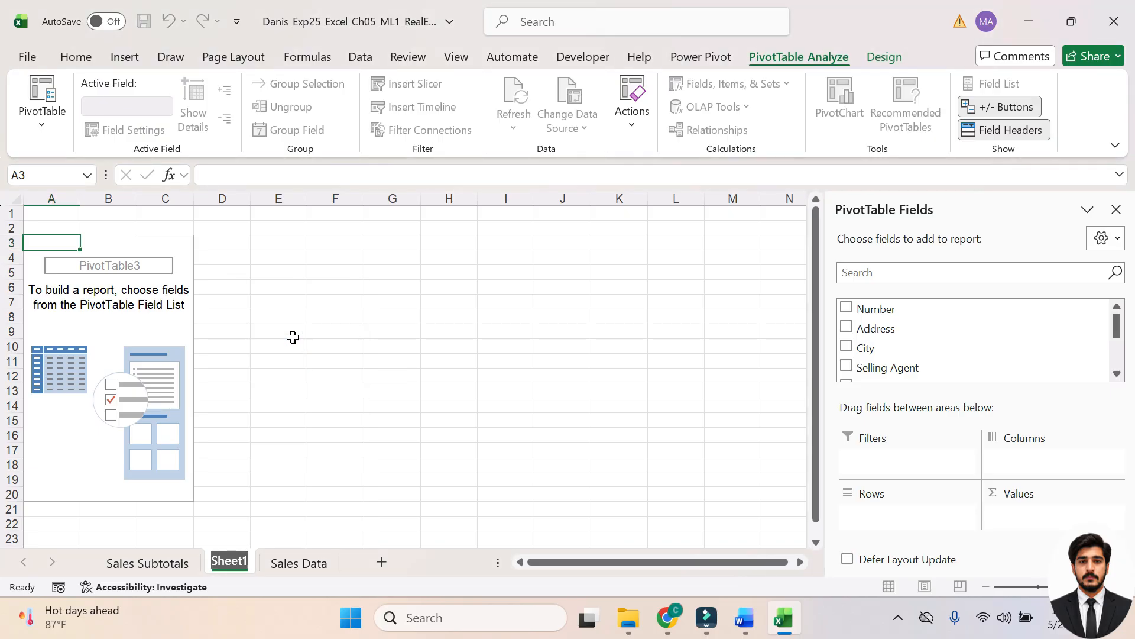
pyautogui.write('PivotTable')
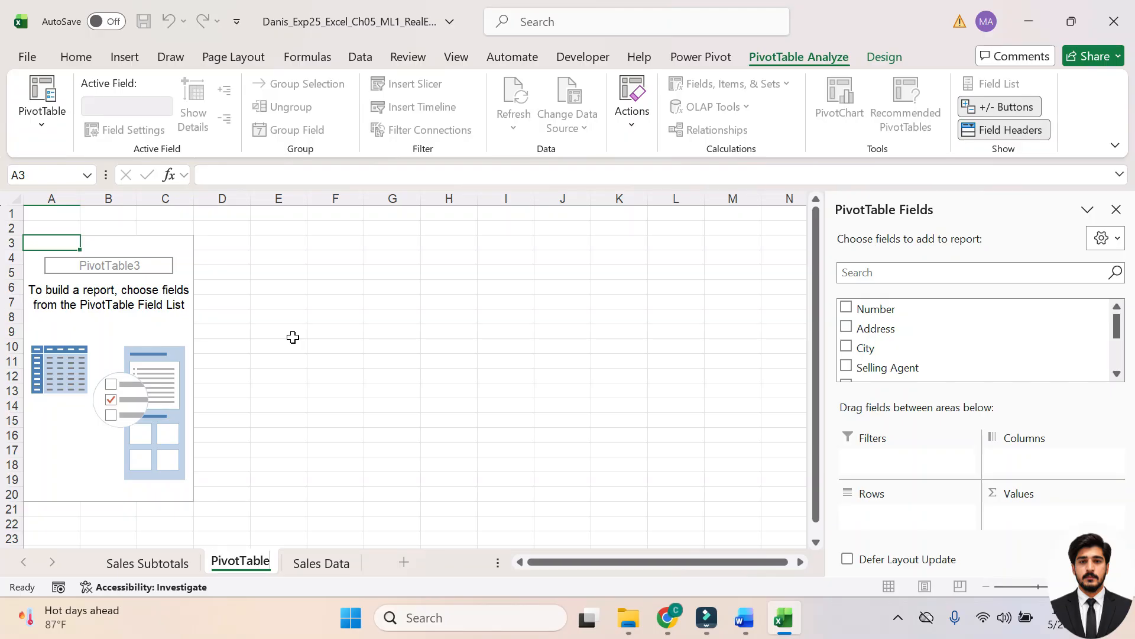
pyautogui.press('Return')
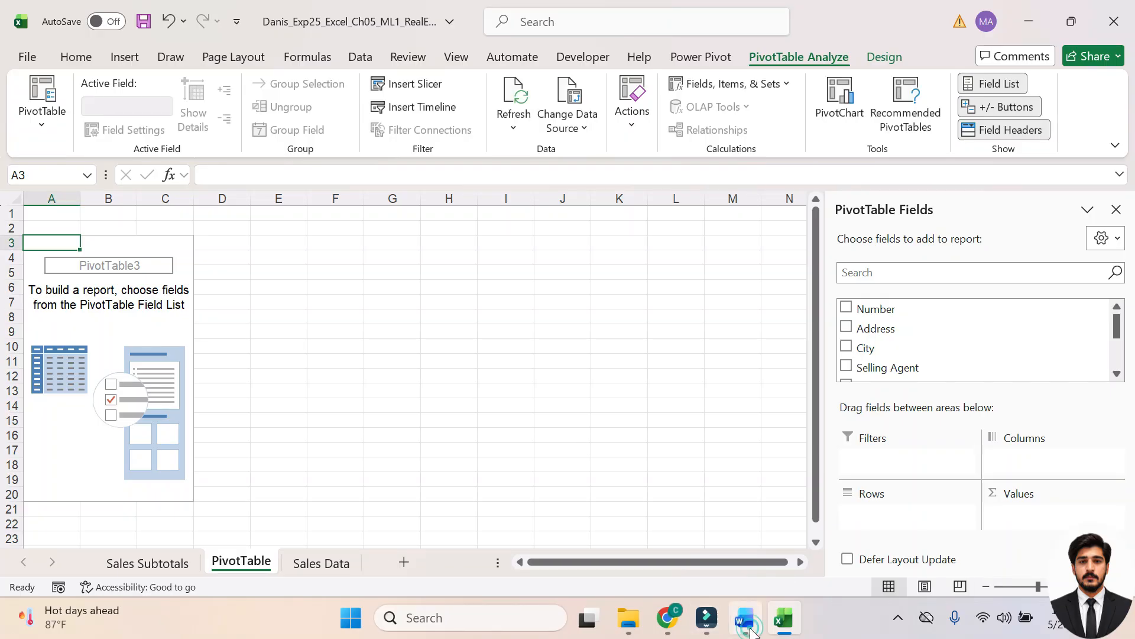
# Switch to Word, read the PivotTable naming instruction in step 7, and copy the name Average City Prices.
pyautogui.click(745, 617)
pyautogui.click(507, 428)
pyautogui.moveTo(464, 445); pyautogui.dragTo(748, 445)
pyautogui.click(747, 445)
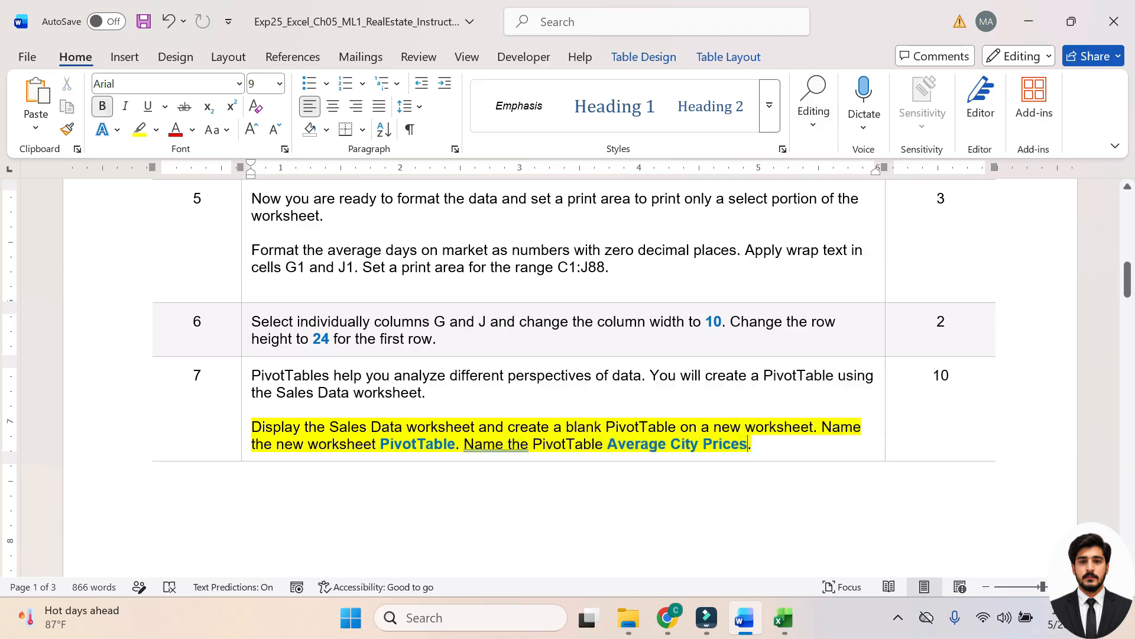
pyautogui.moveTo(608, 444); pyautogui.dragTo(747, 444)
pyautogui.hotkey('ctrl', 'c')
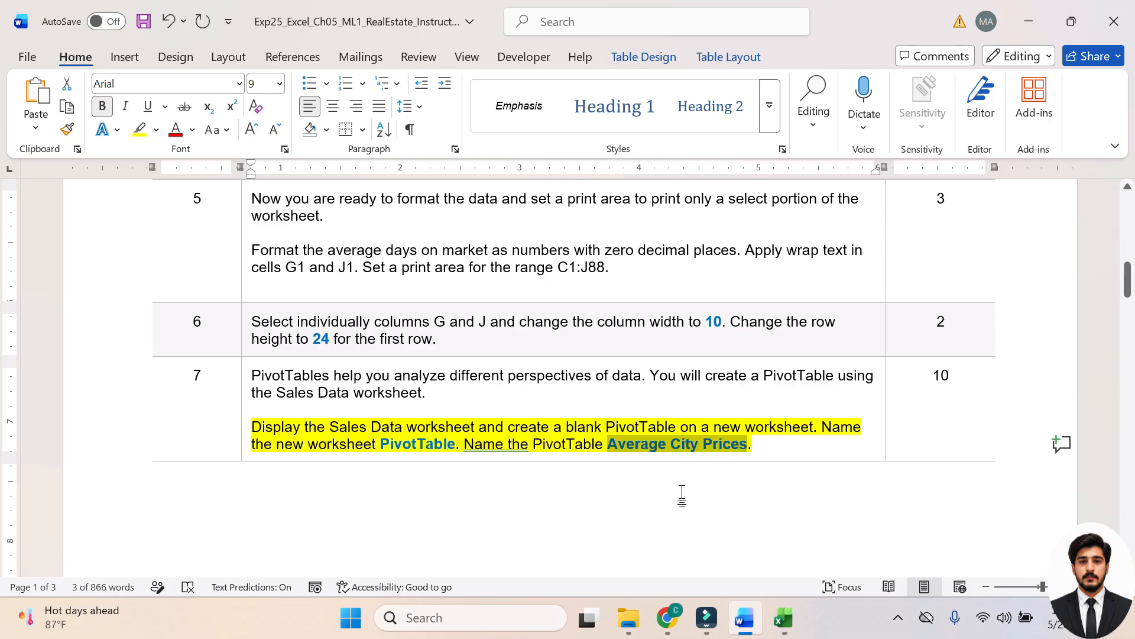
# Return to Excel and name the blank PivotTable Average City Prices in its options, checking the name against the Word instructions.
pyautogui.click(771, 618)
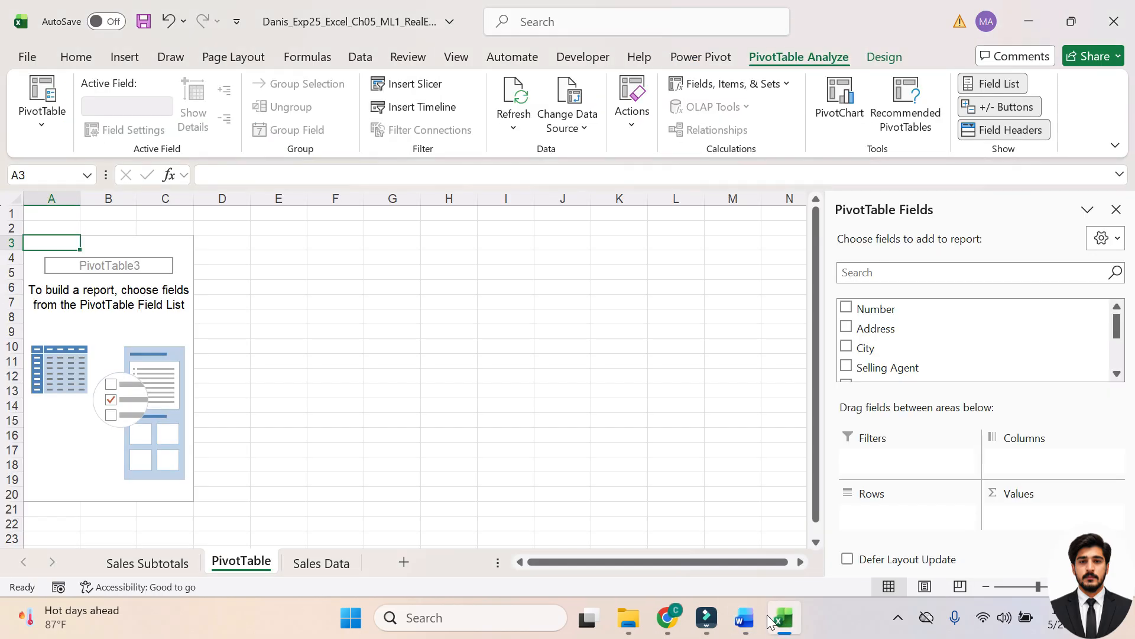
pyautogui.click(115, 250)
pyautogui.rightClick(157, 246)
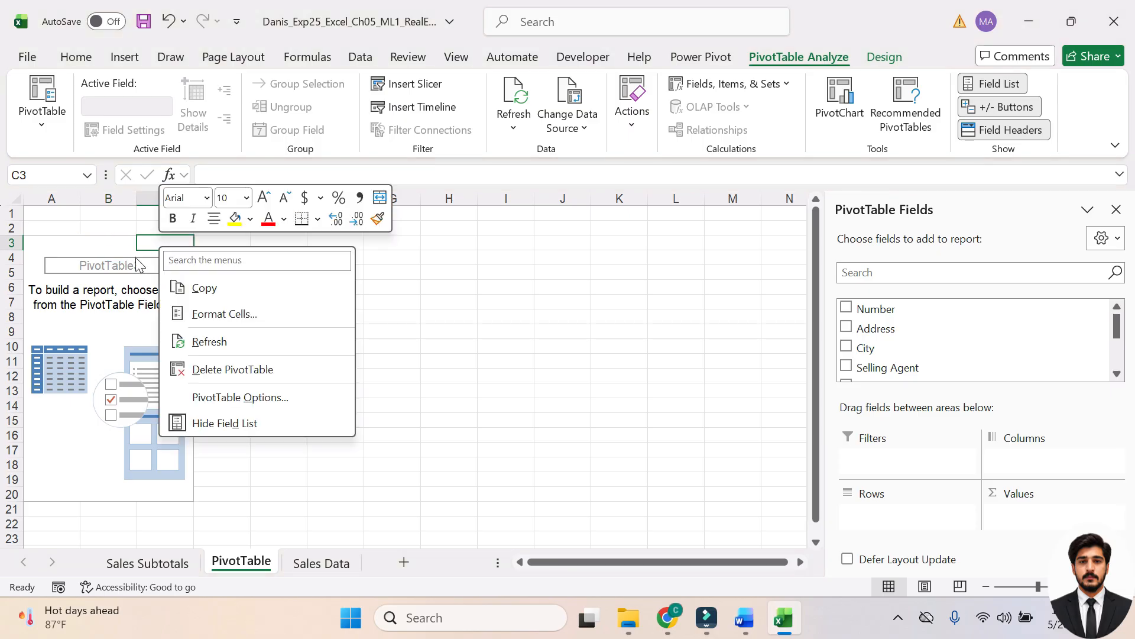
pyautogui.press('Escape')
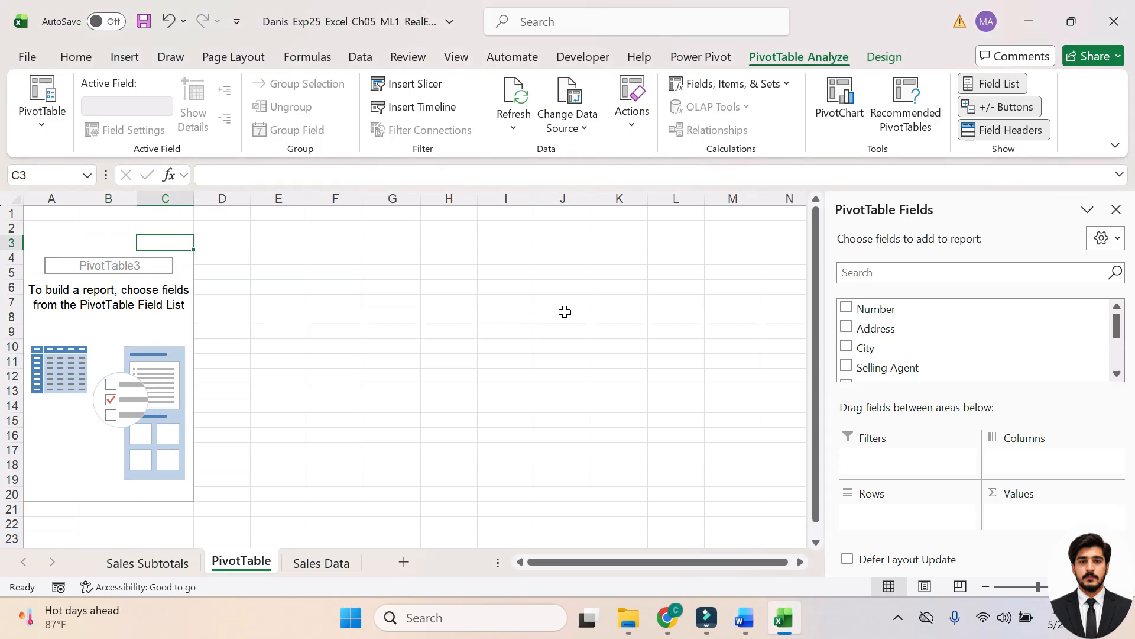
pyautogui.click(625, 326)
pyautogui.click(166, 243)
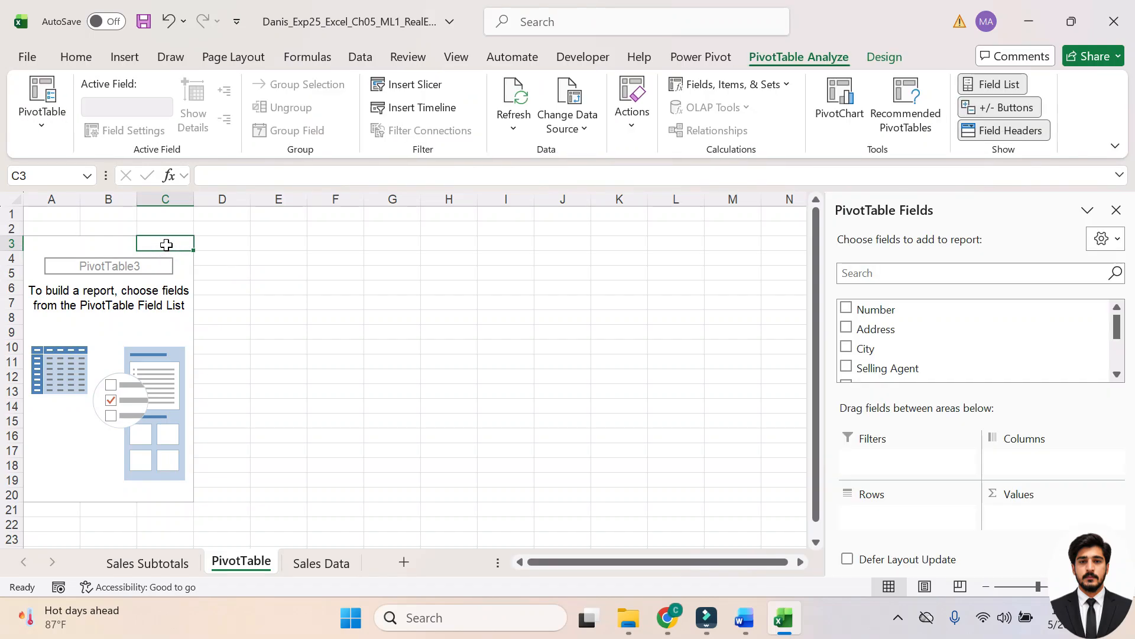
pyautogui.rightClick(166, 245)
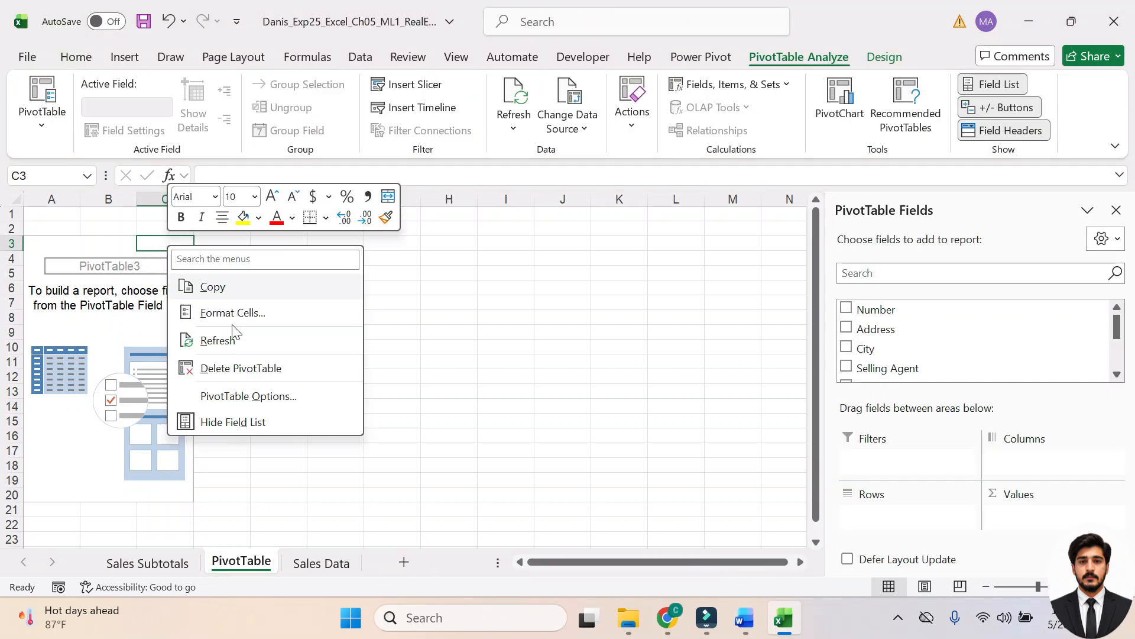
pyautogui.click(245, 397)
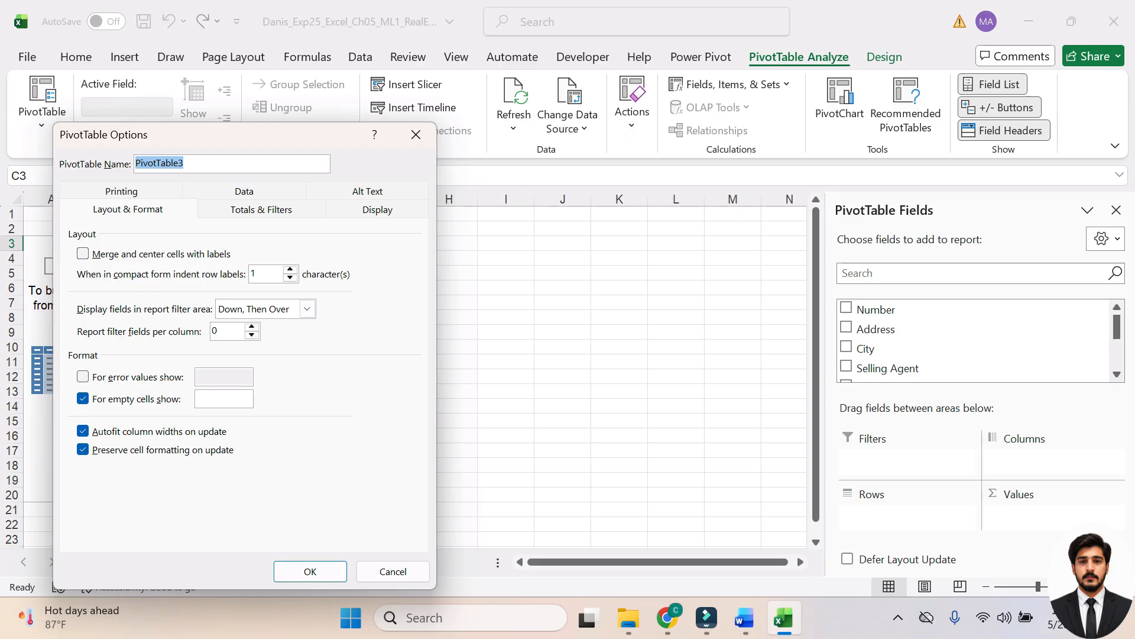
pyautogui.hotkey('ctrl', 'v')
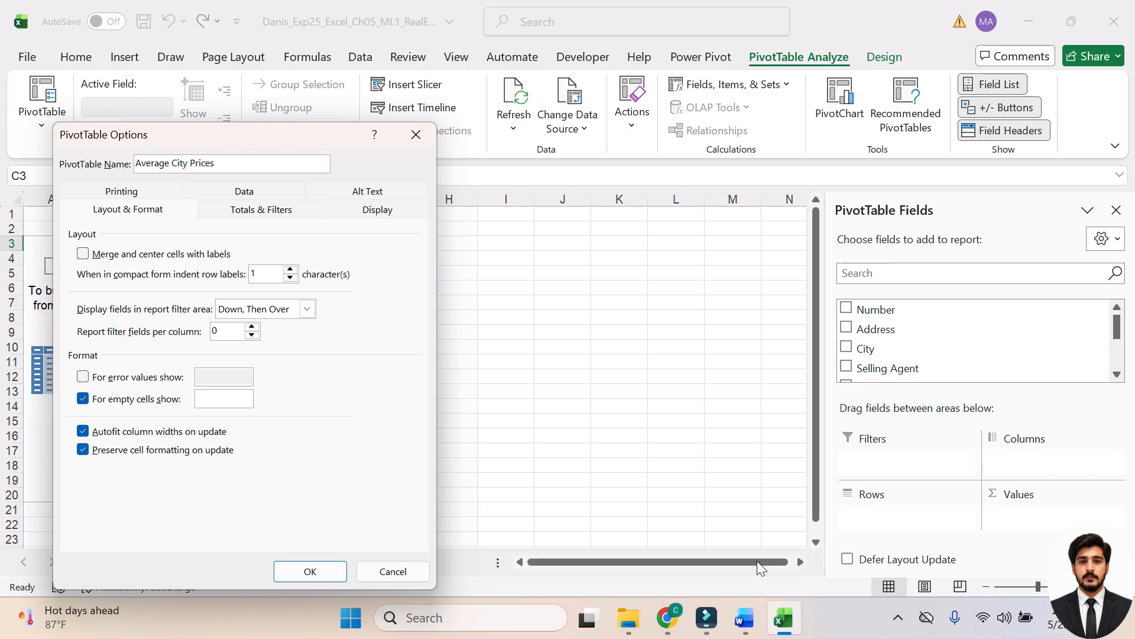
pyautogui.click(744, 617)
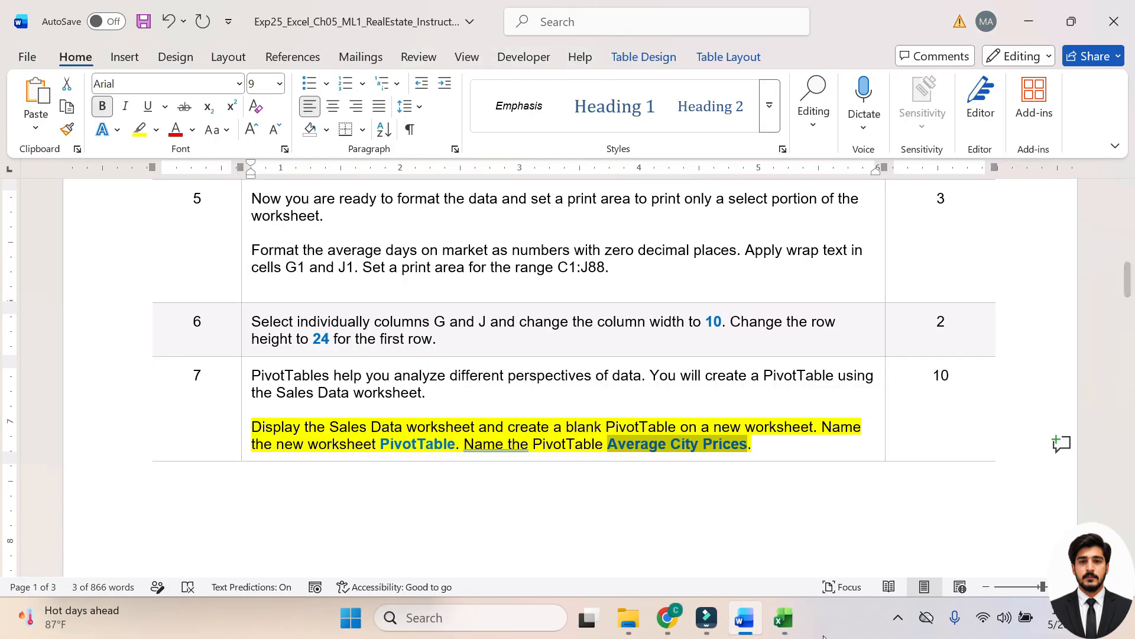
pyautogui.click(784, 617)
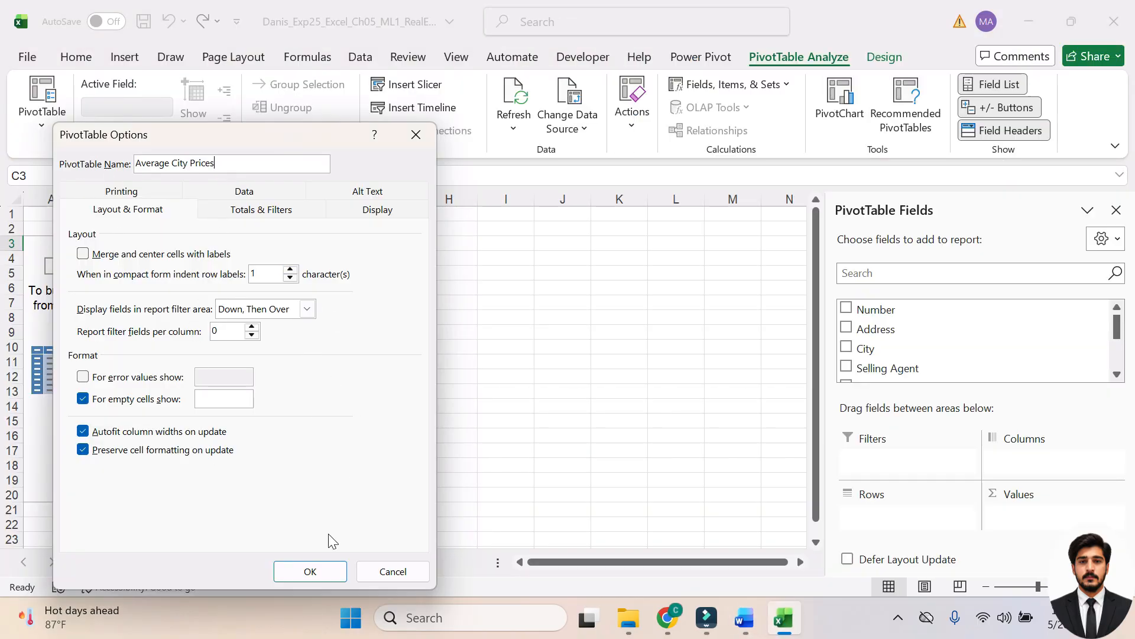
pyautogui.click(311, 573)
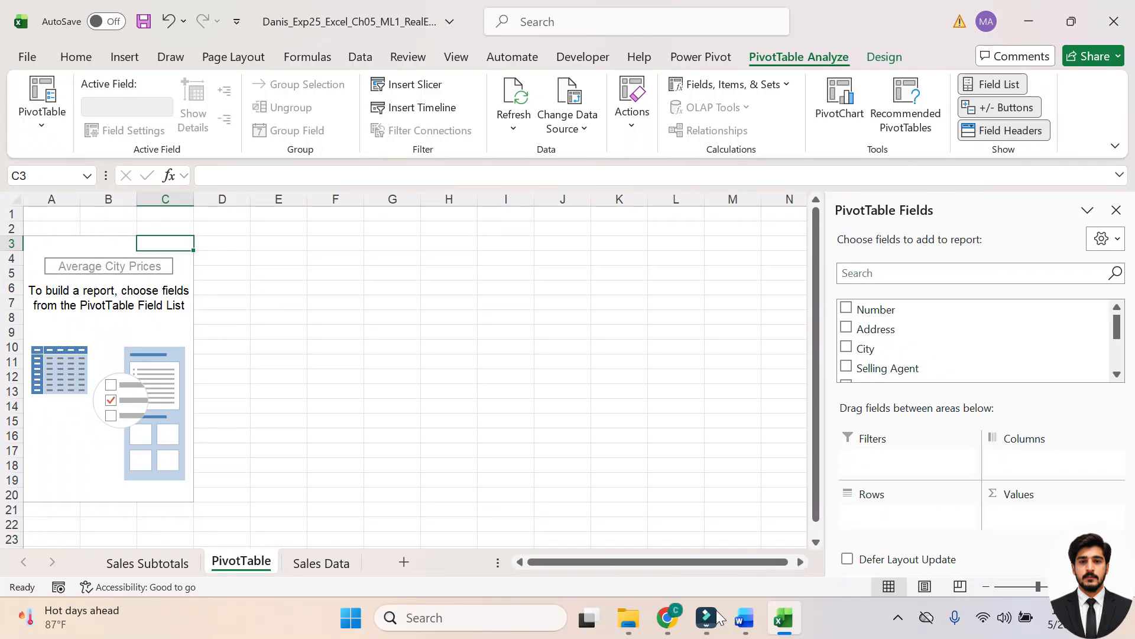
# Undo the yellow highlight on step 7's second paragraph in Word, look over steps 8 and 9, and return to the document's beginning.
pyautogui.click(744, 617)
pyautogui.hotkey('ctrl', 'z')
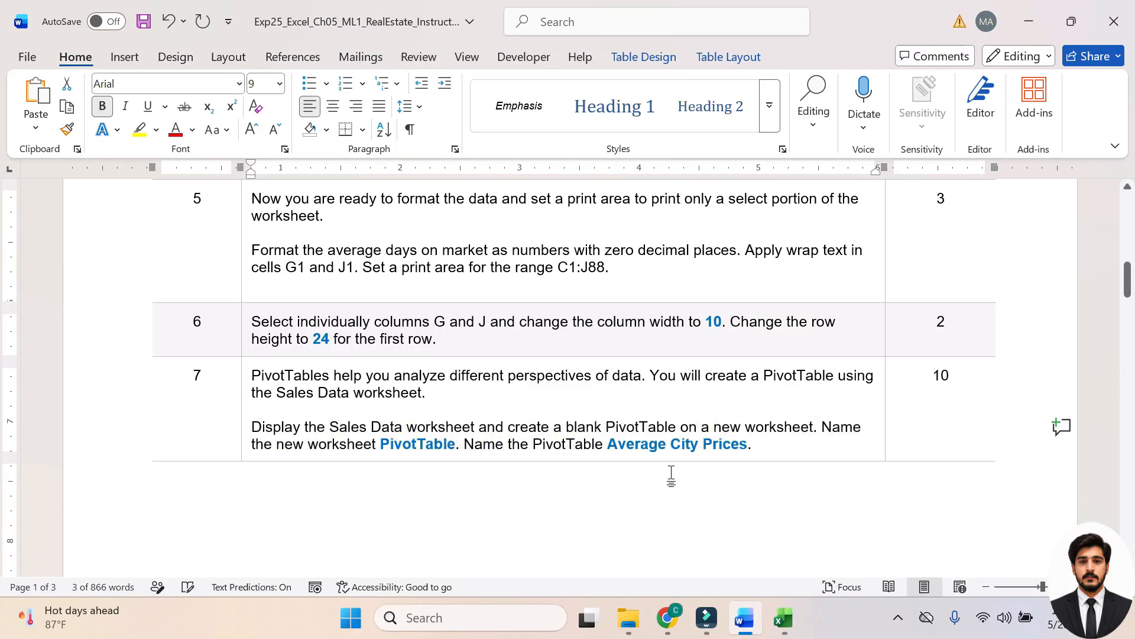
pyautogui.scroll(-10, 806, 388)
pyautogui.scroll(-1, 573, 377)
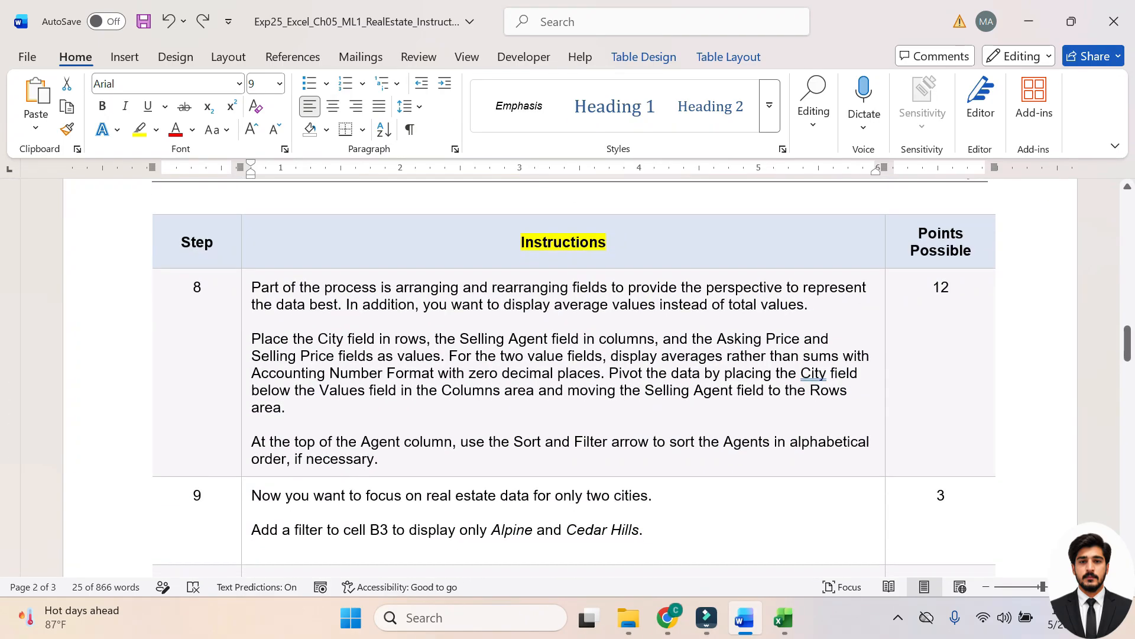
pyautogui.moveTo(1132, 343); pyautogui.dragTo(1126, 210)
# Review the Sales Data, PivotTable and Sales Subtotals worksheets in Excel, and return to the Word instructions.
pyautogui.click(784, 617)
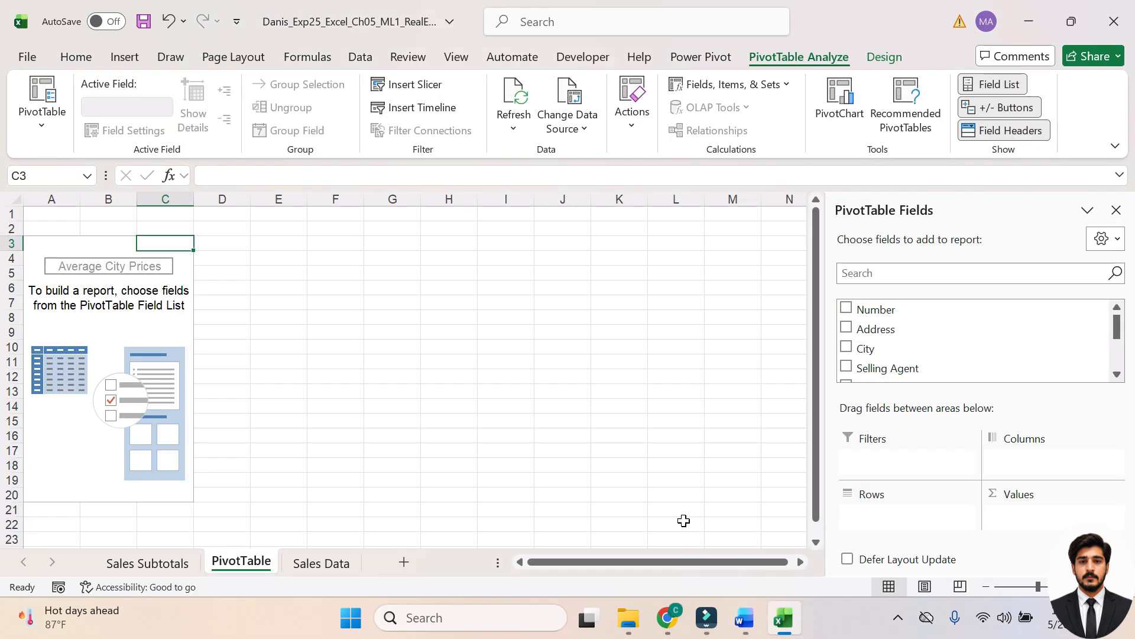
pyautogui.click(323, 563)
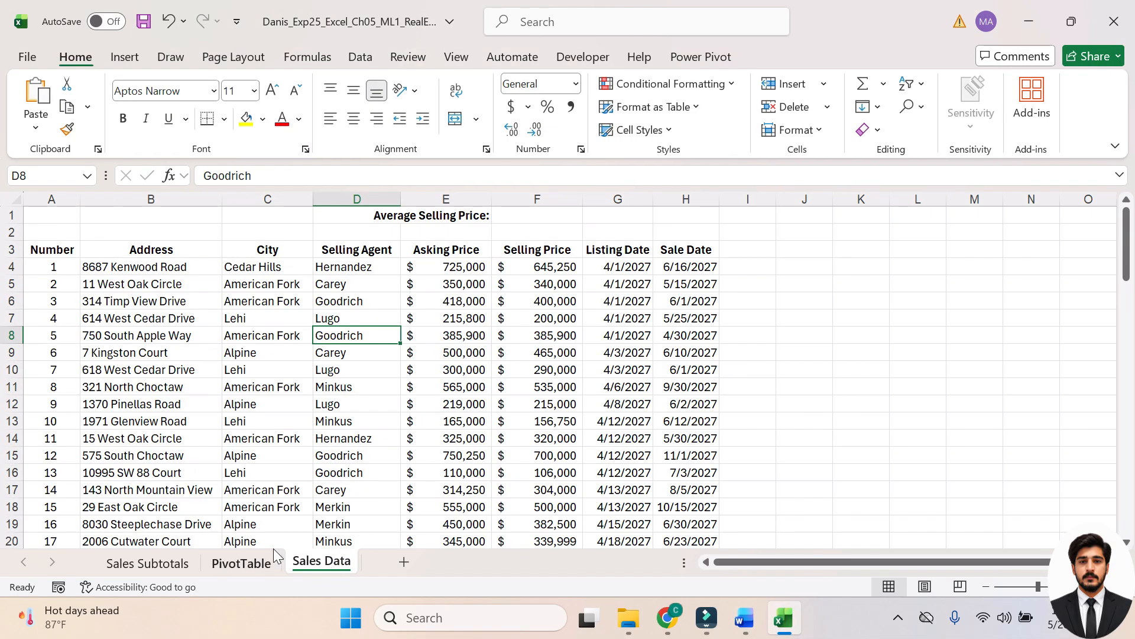
pyautogui.click(212, 567)
pyautogui.click(145, 563)
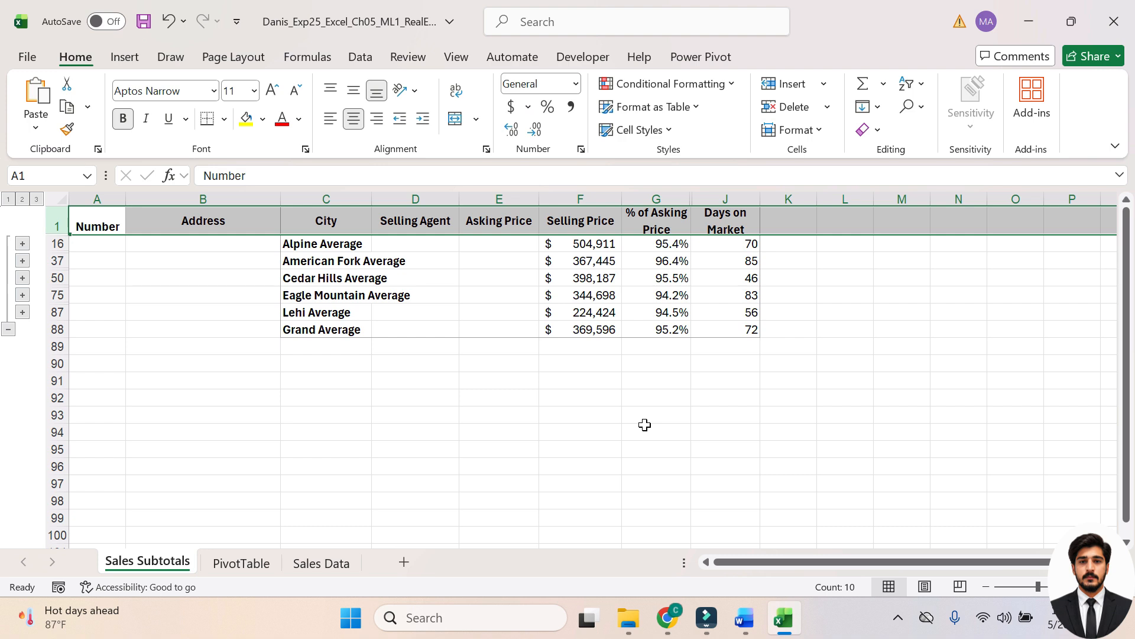
pyautogui.click(745, 619)
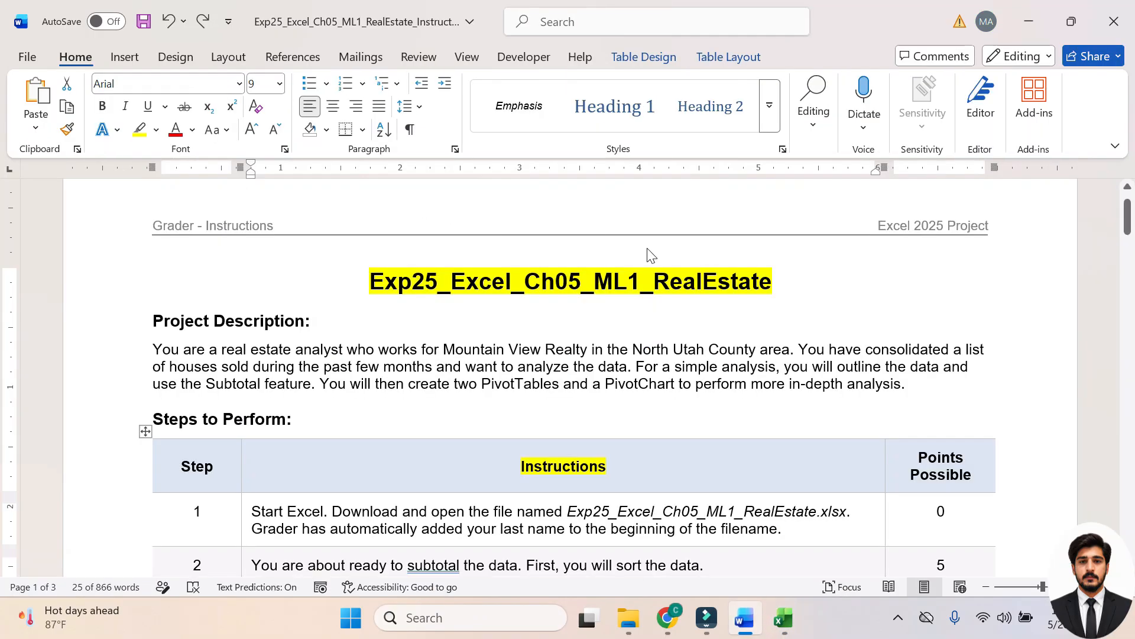